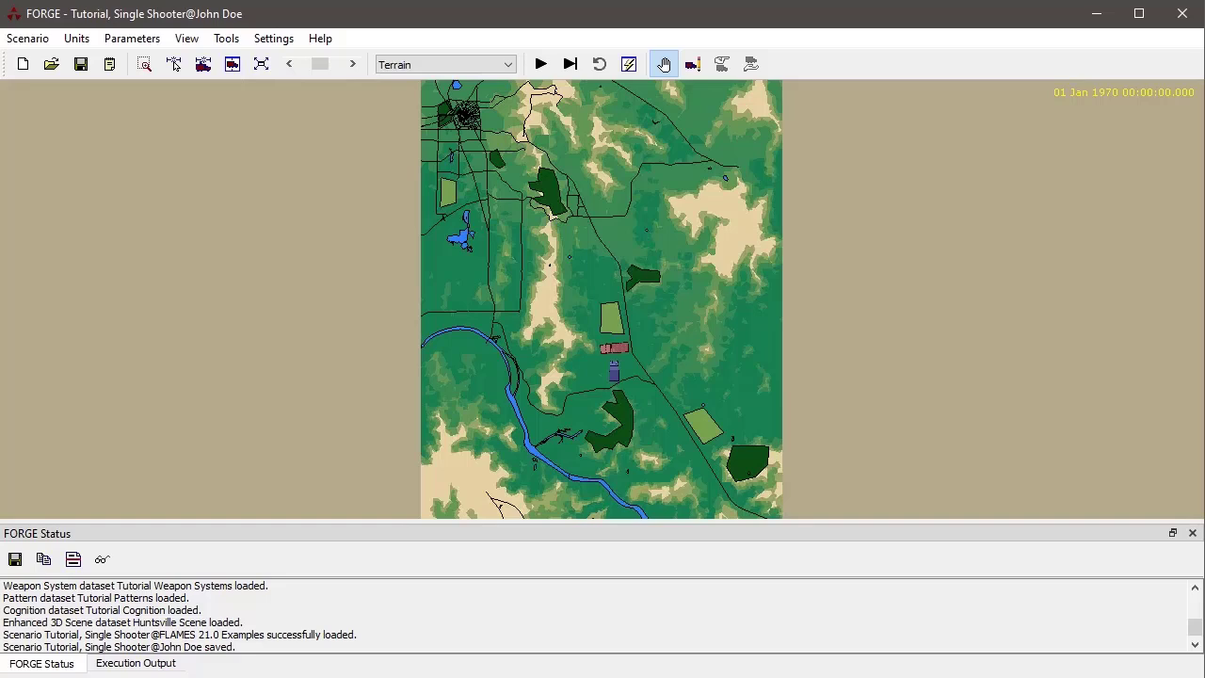
Step: Open the scenario's units for editing and recentre the map on the terrain
{"action": "left_click", "coordinate": [79, 43]}
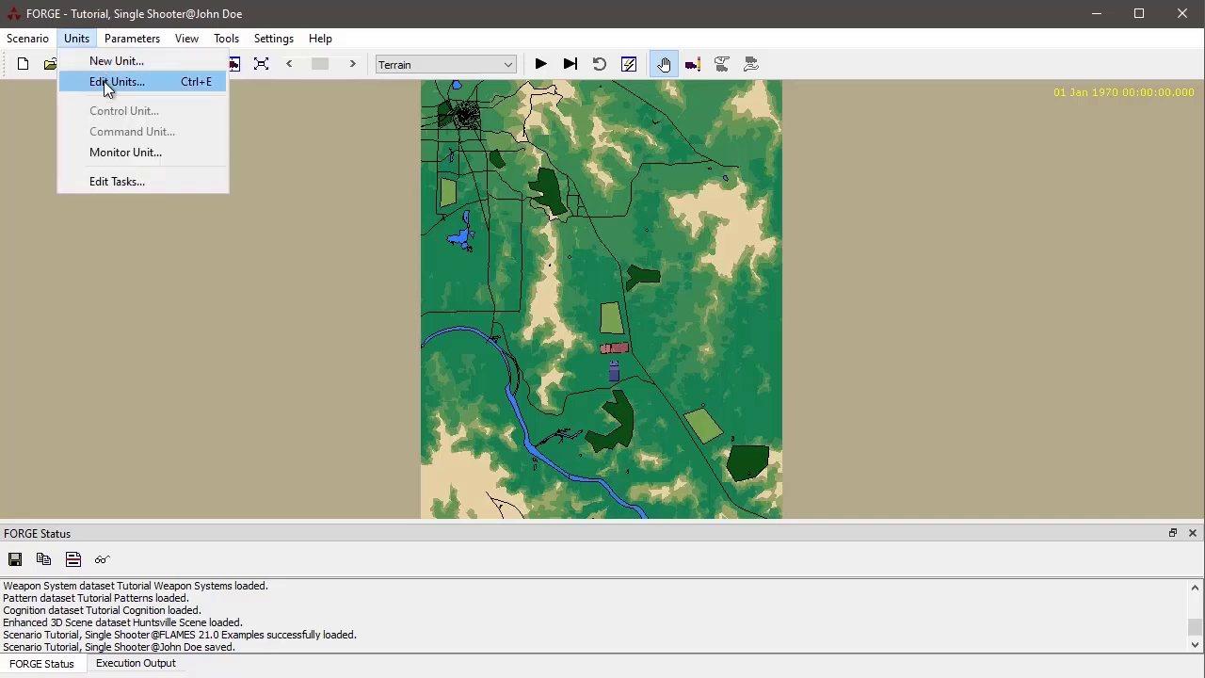
{"action": "left_click", "coordinate": [104, 81]}
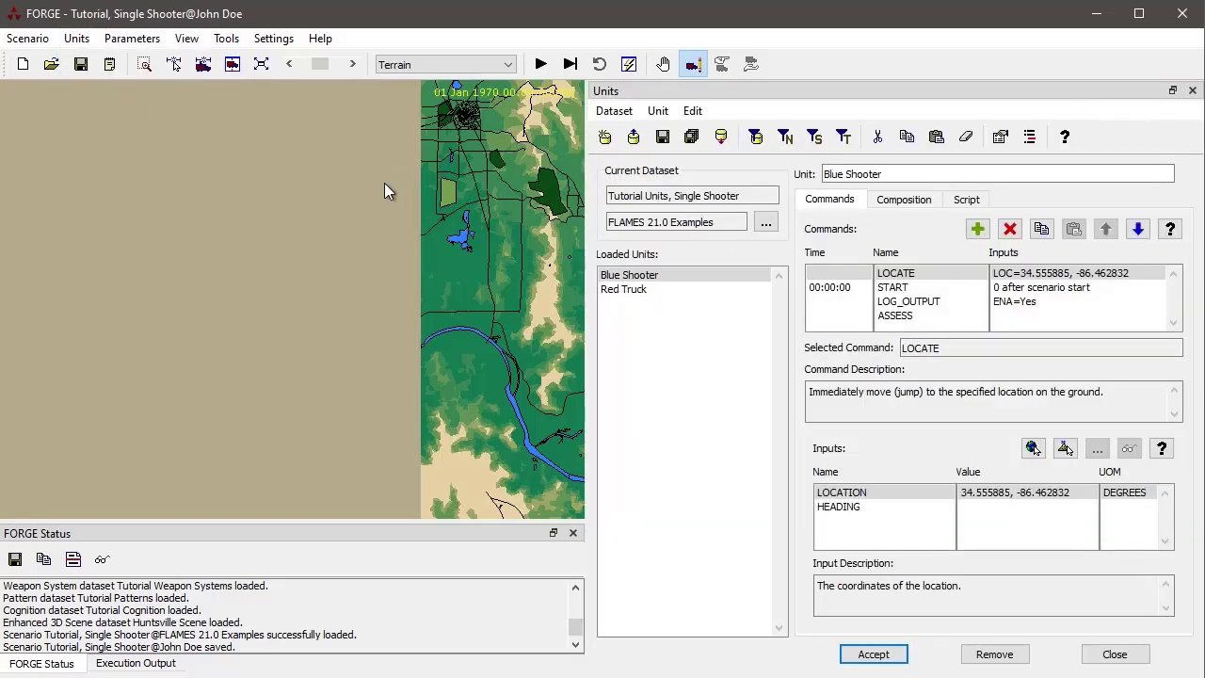
{"action": "left_click", "coordinate": [261, 64]}
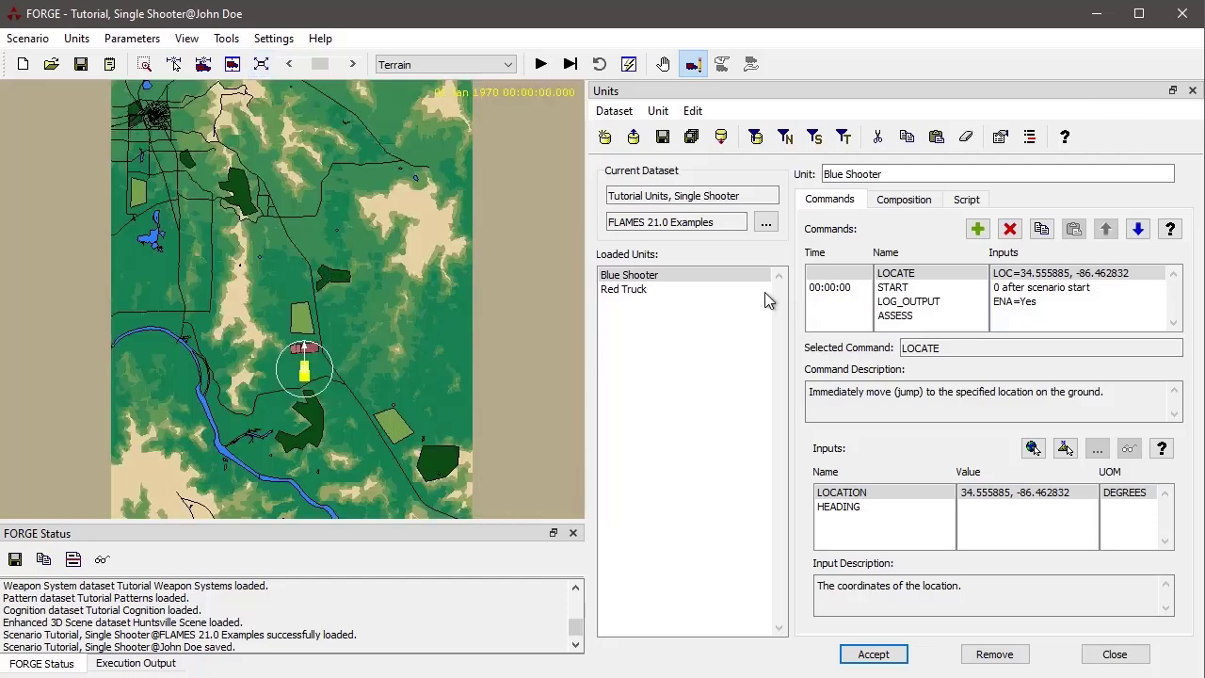
Step: Examine which components make up the Blue Shooter unit and the Red Truck unit
{"action": "left_click", "coordinate": [902, 202]}
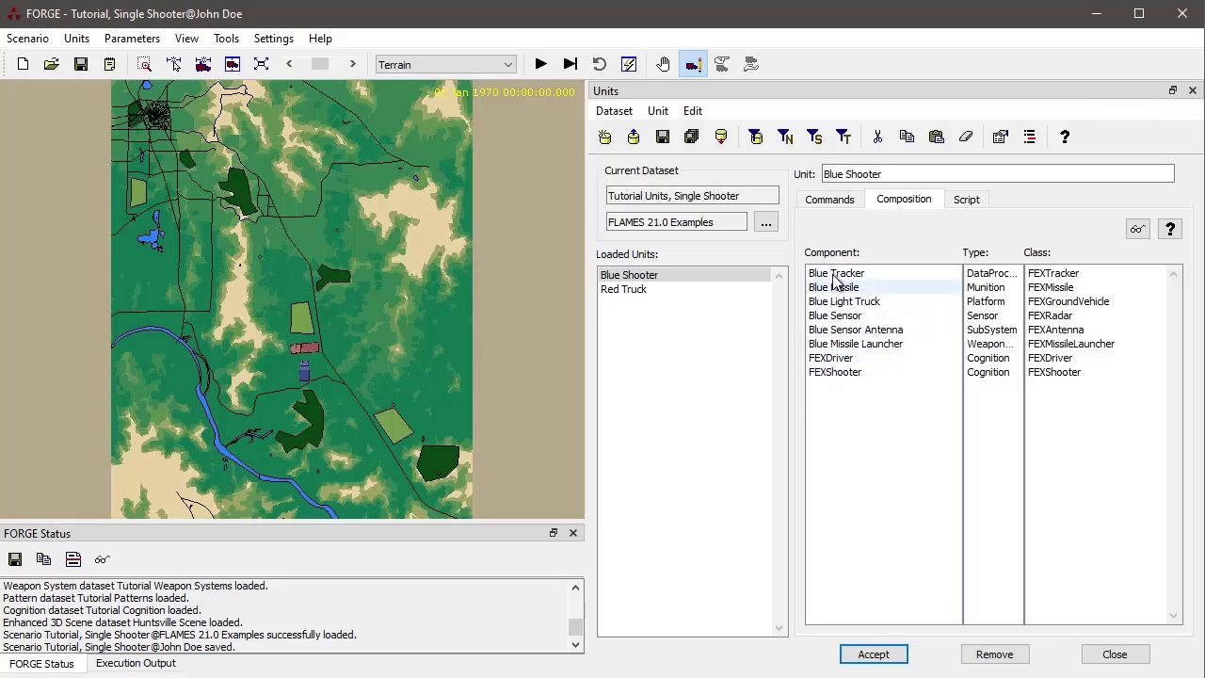
{"action": "left_click", "coordinate": [688, 300]}
{"action": "left_click", "coordinate": [683, 291]}
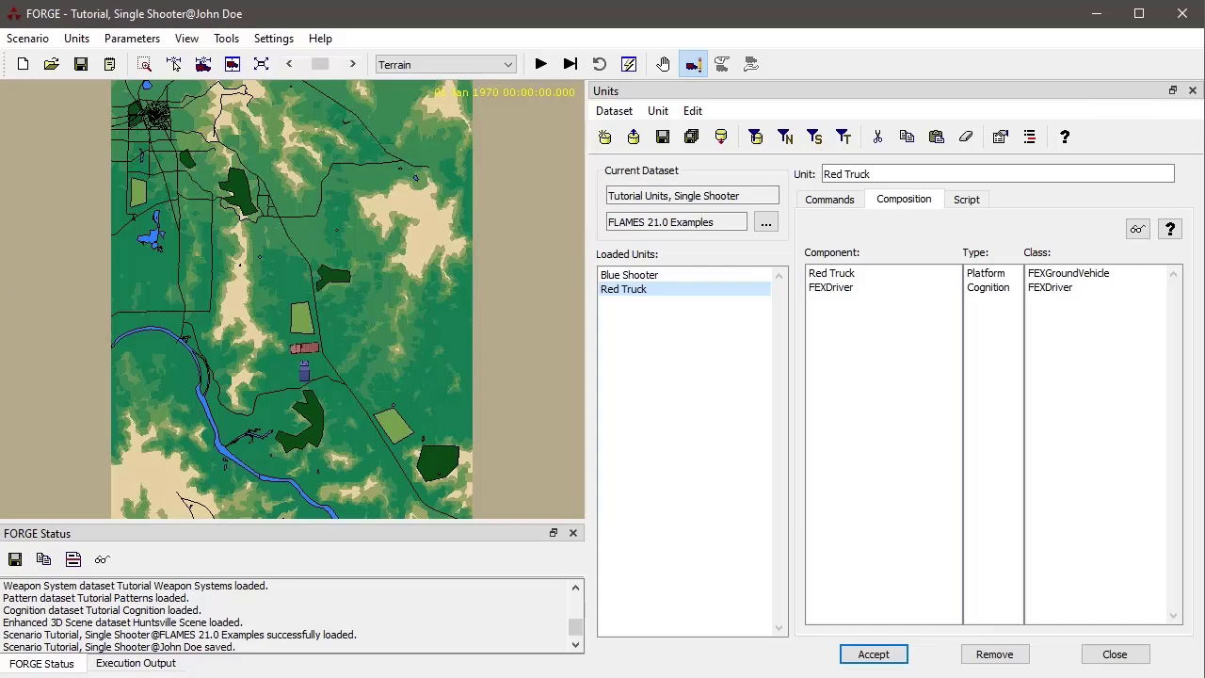
Step: Show the Scenario Explorer and look through the Equipment categories under Parameters
{"action": "left_click", "coordinate": [40, 41]}
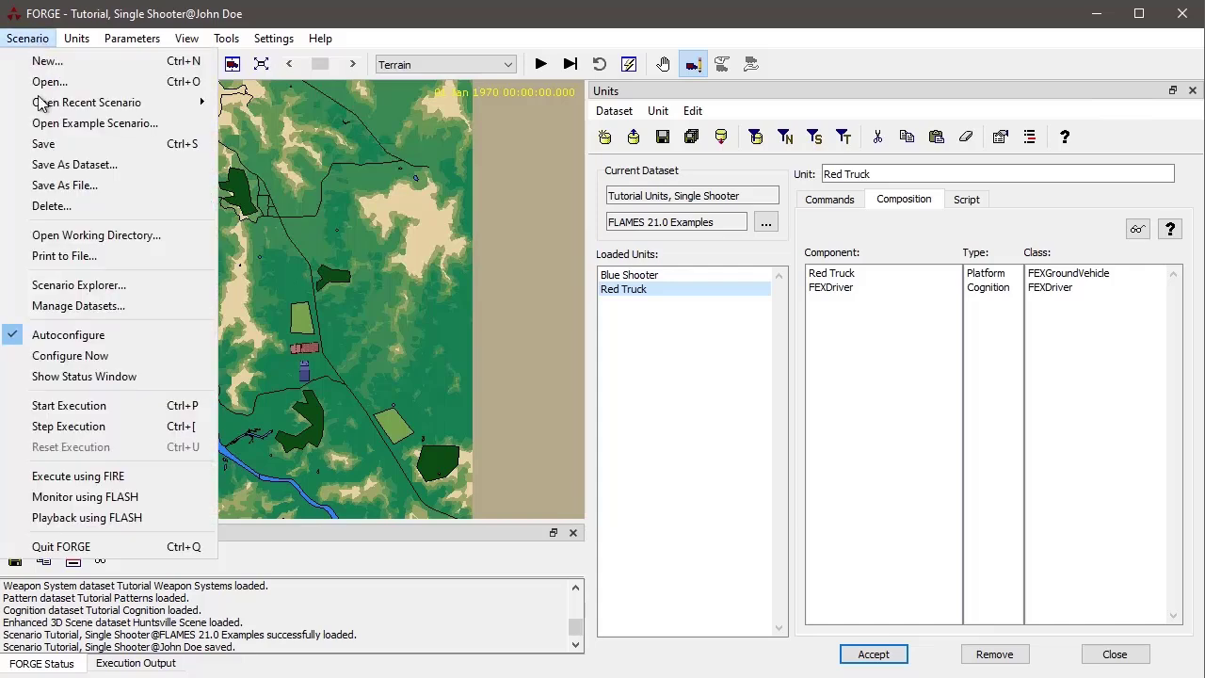
{"action": "left_click", "coordinate": [74, 285]}
{"action": "left_click", "coordinate": [55, 284]}
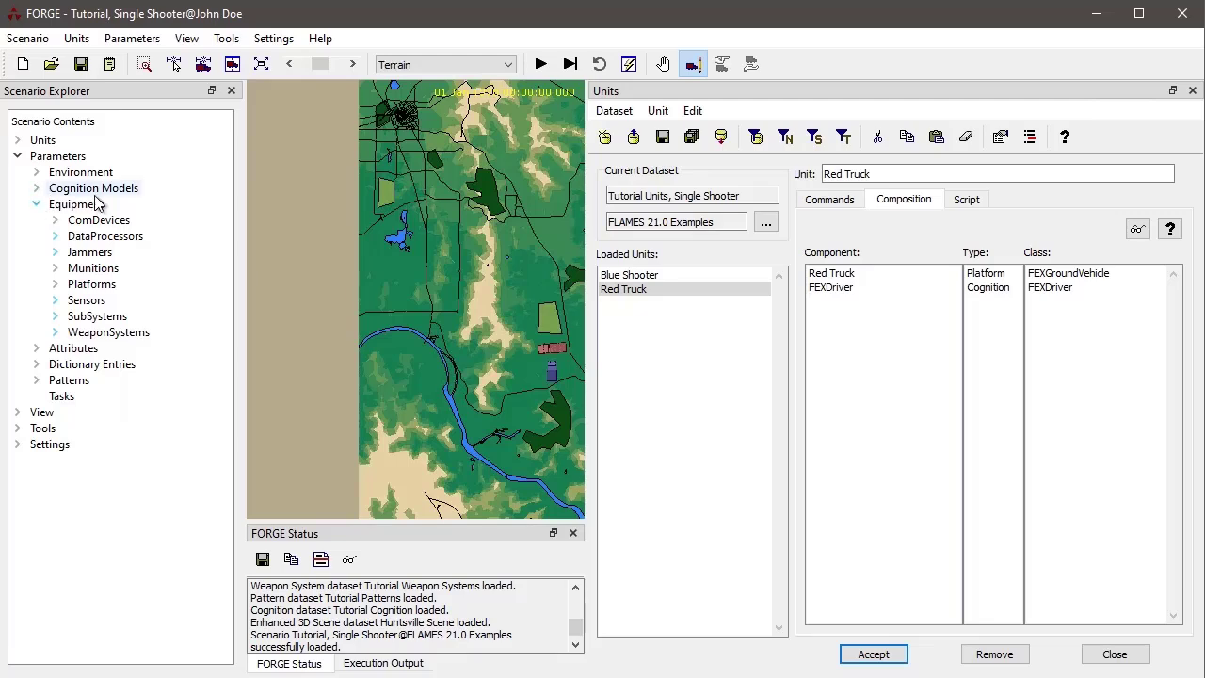
{"action": "left_click", "coordinate": [36, 203]}
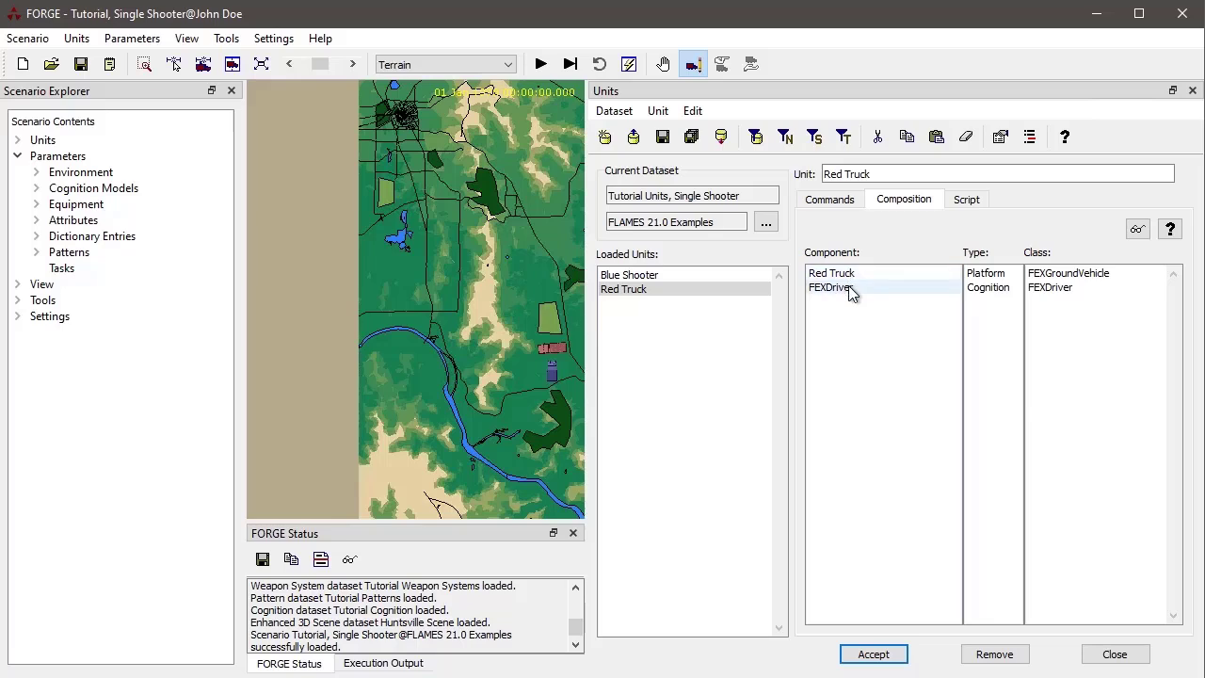
Step: Examine the Blue Shooter unit's composition, command list and full unit script
{"action": "left_click", "coordinate": [662, 275]}
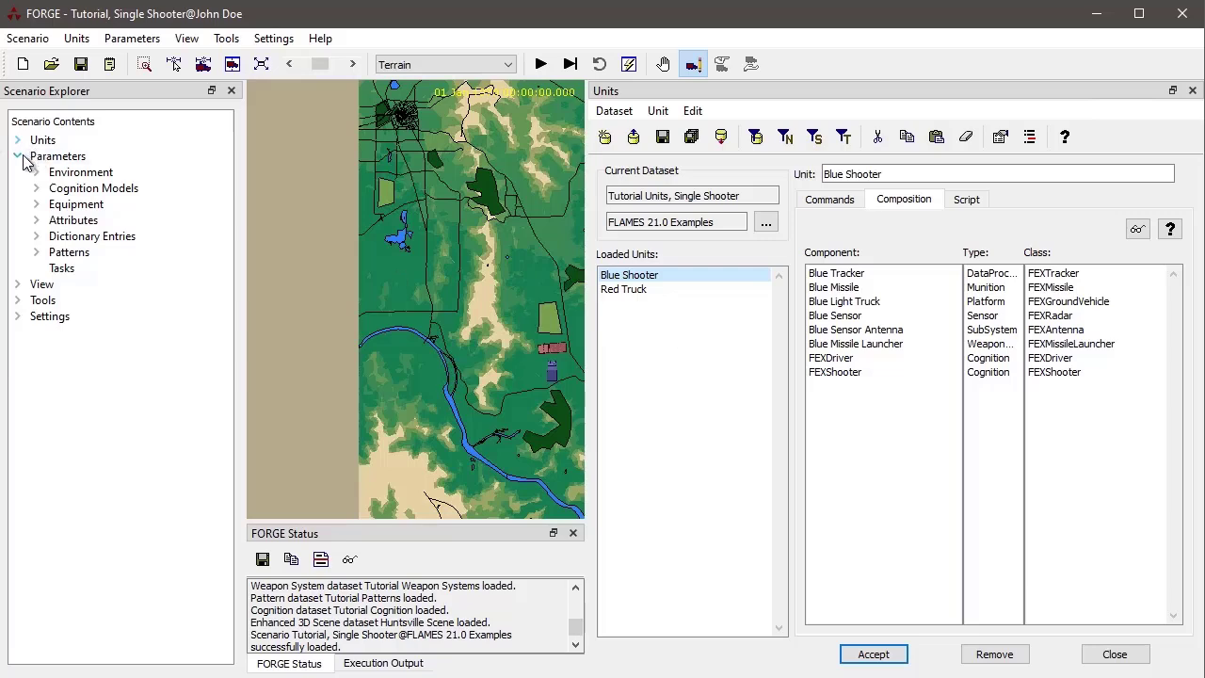
{"action": "left_click", "coordinate": [85, 177]}
{"action": "left_click", "coordinate": [829, 205]}
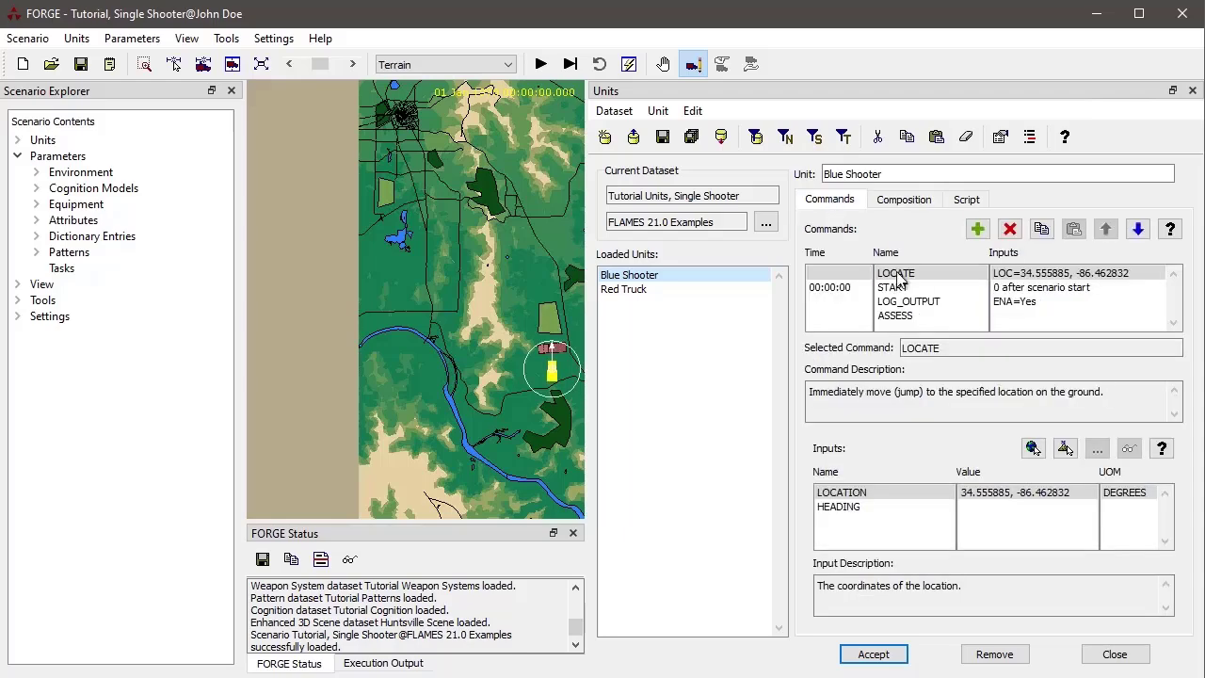
{"action": "left_click", "coordinate": [970, 204]}
{"action": "left_click_drag", "start_coordinate": [949, 396], "coordinate": [788, 238]}
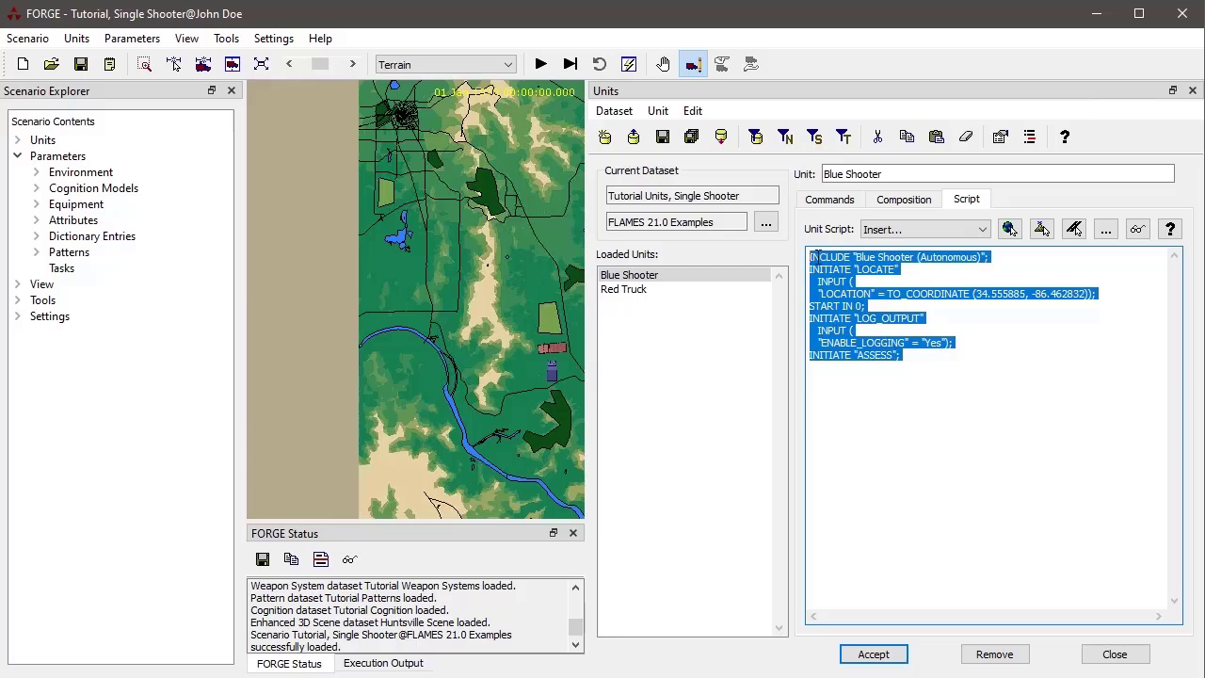
Step: Compare Blue Shooter's LOCATE, START, LOG_OUTPUT and ASSESS commands with the matching statements in its script
{"action": "left_click", "coordinate": [827, 202]}
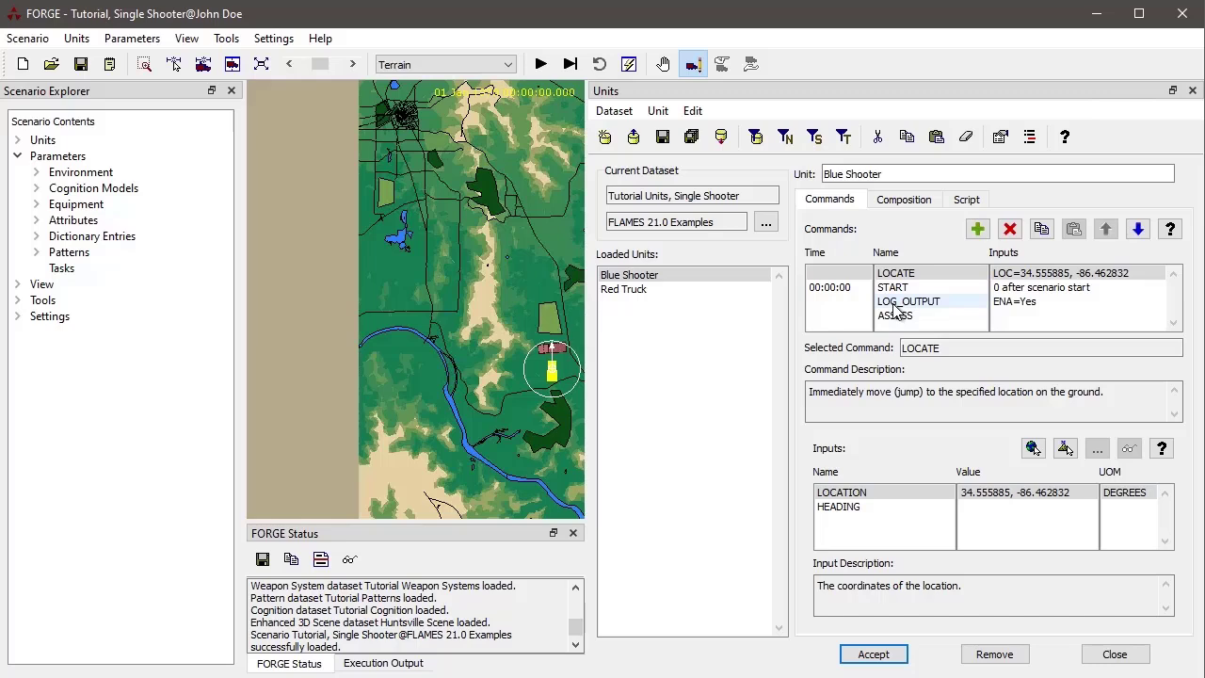
{"action": "left_click", "coordinate": [968, 201]}
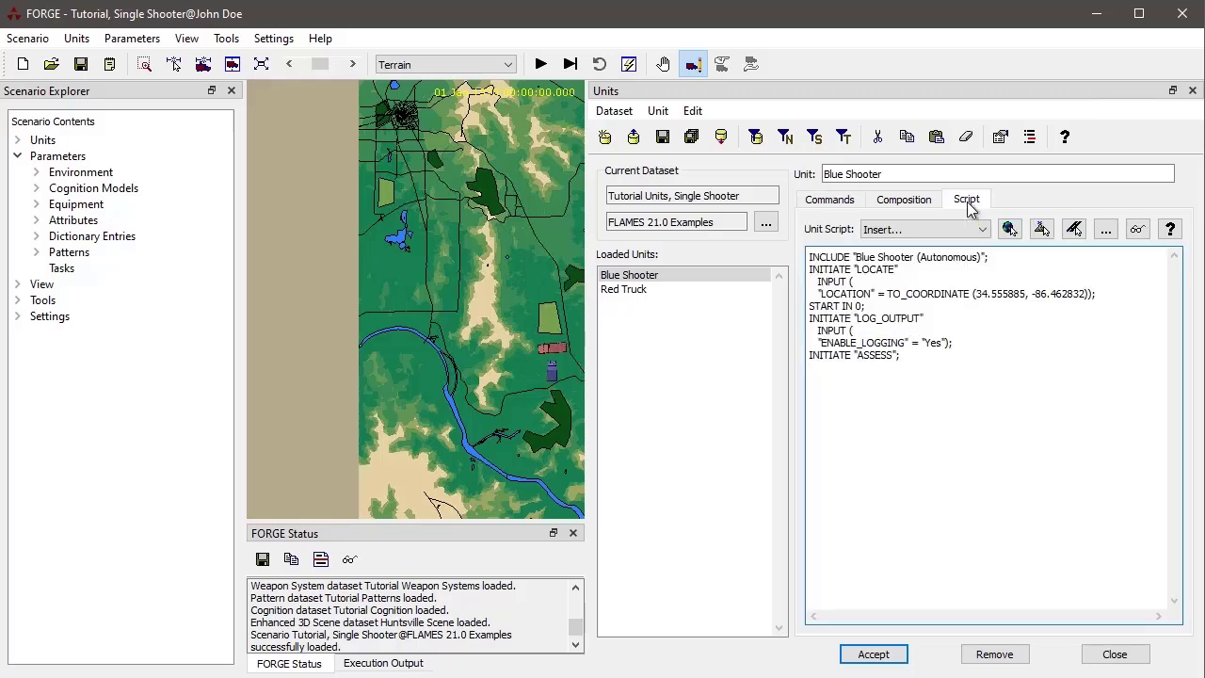
{"action": "left_click_drag", "start_coordinate": [927, 376], "coordinate": [808, 256]}
{"action": "left_click", "coordinate": [837, 204]}
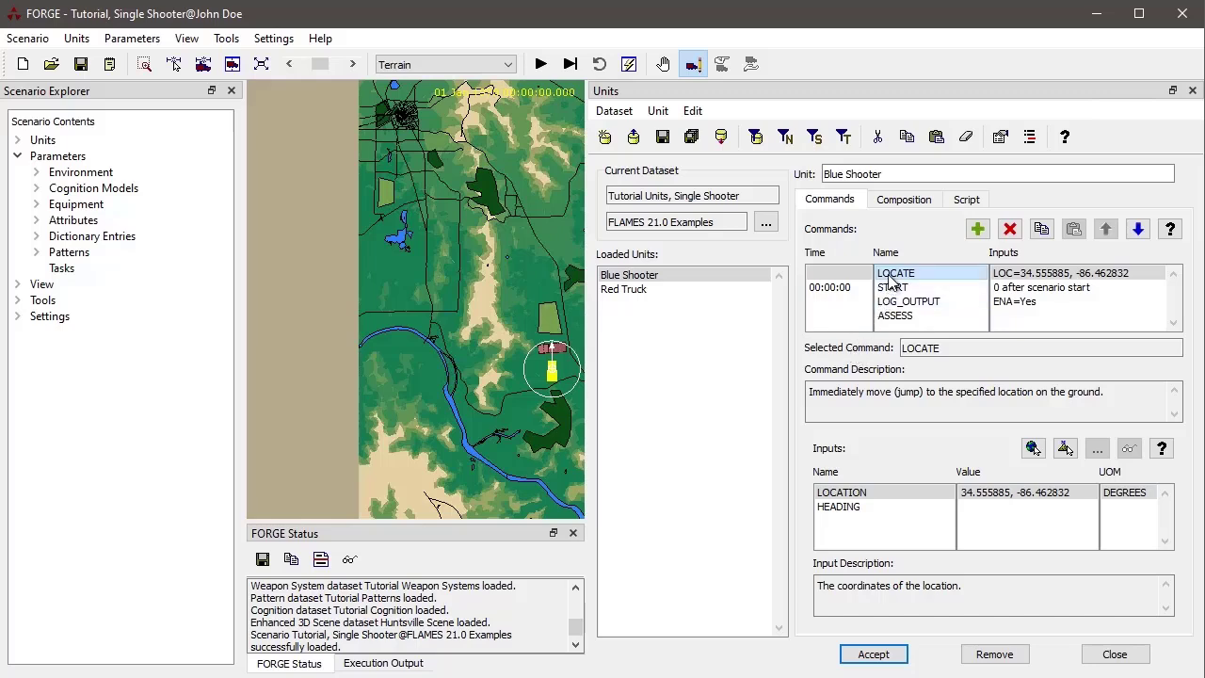
{"action": "left_click", "coordinate": [966, 199]}
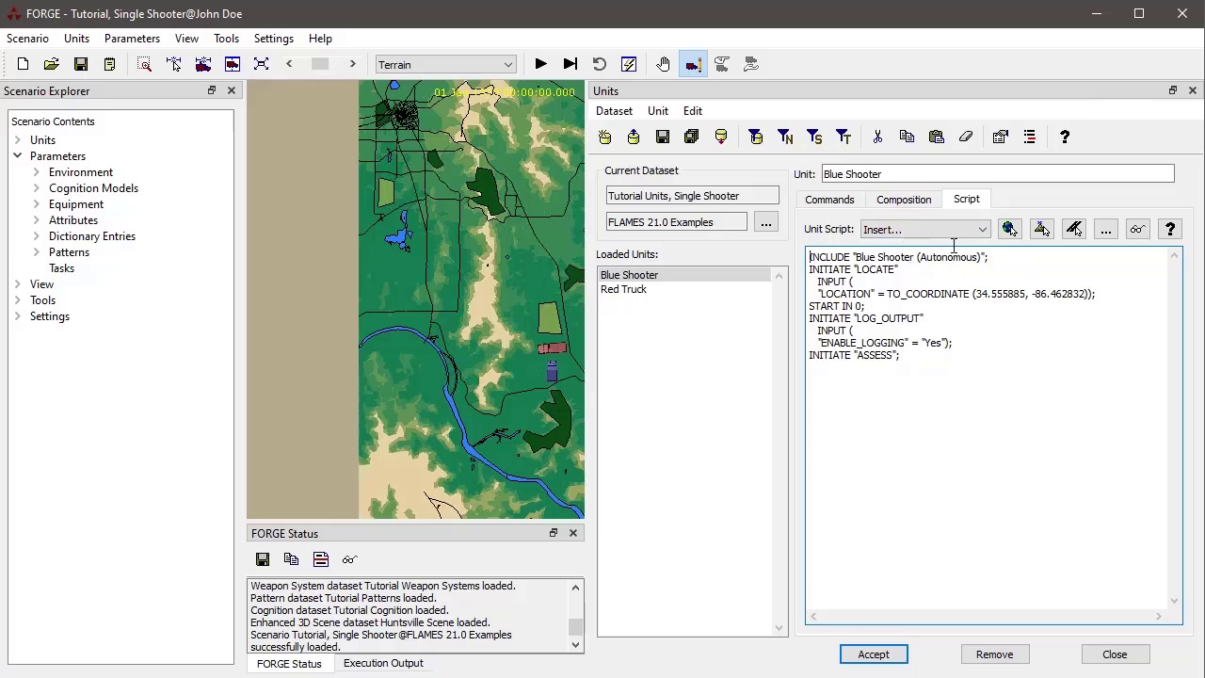
{"action": "left_click", "coordinate": [829, 201]}
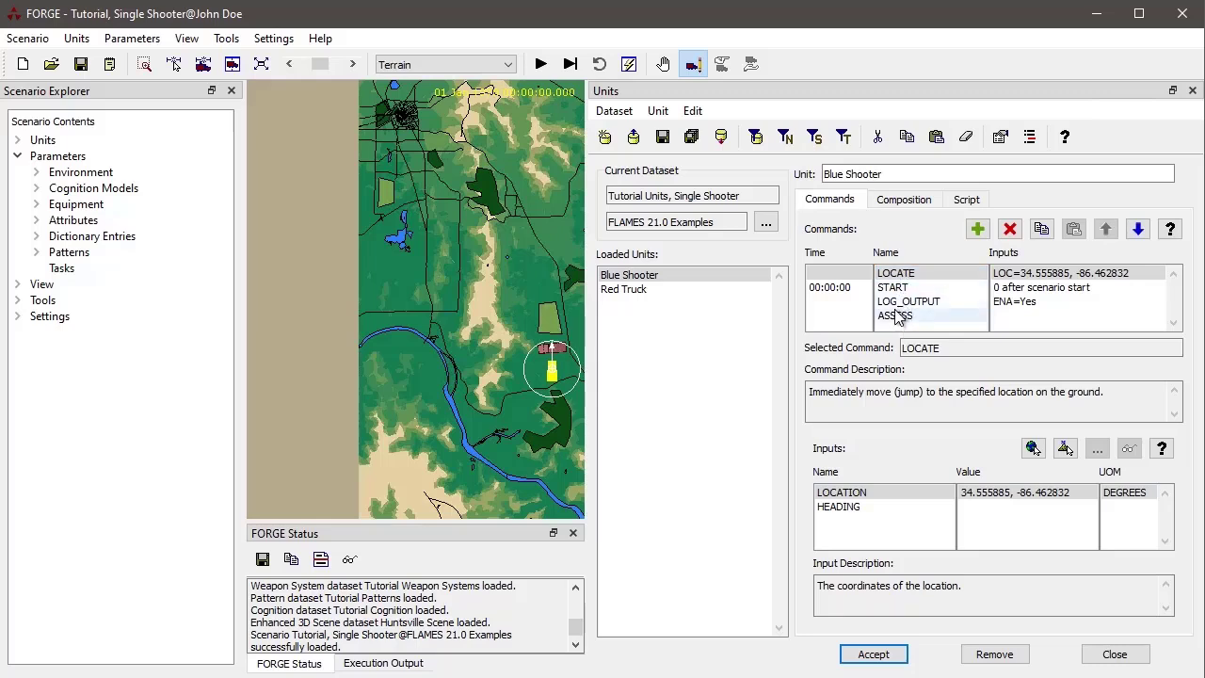
{"action": "left_click", "coordinate": [970, 200]}
{"action": "left_click_drag", "start_coordinate": [930, 363], "coordinate": [800, 250]}
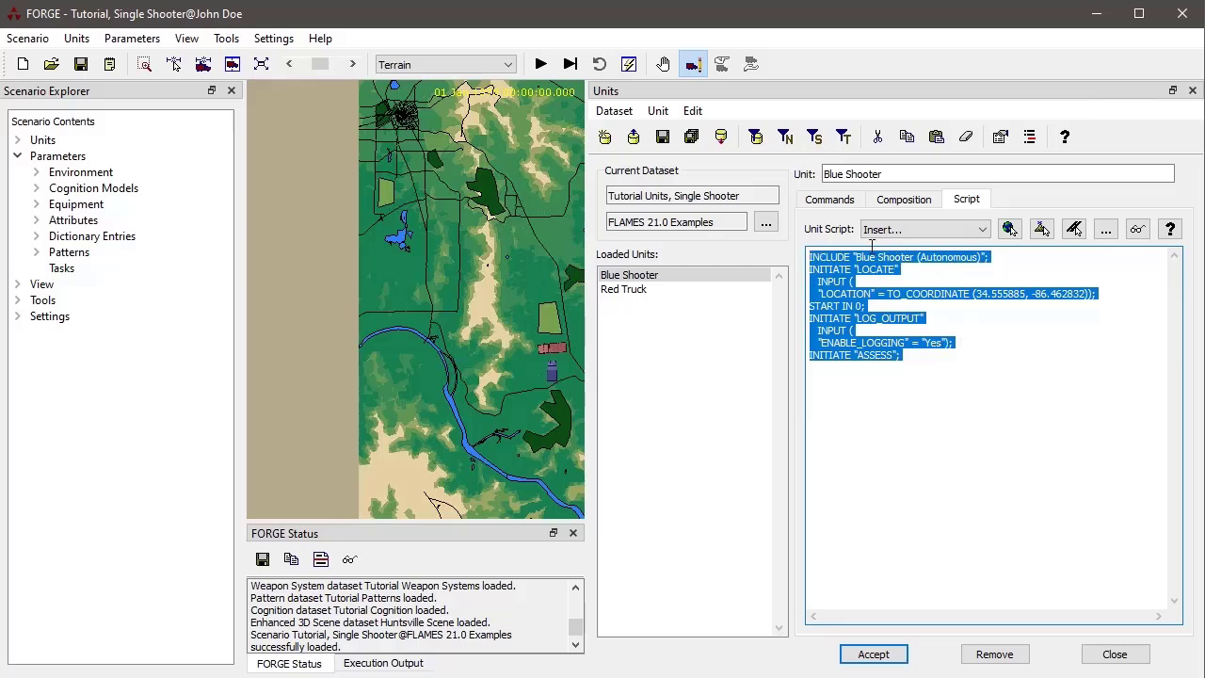
{"action": "left_click", "coordinate": [838, 202]}
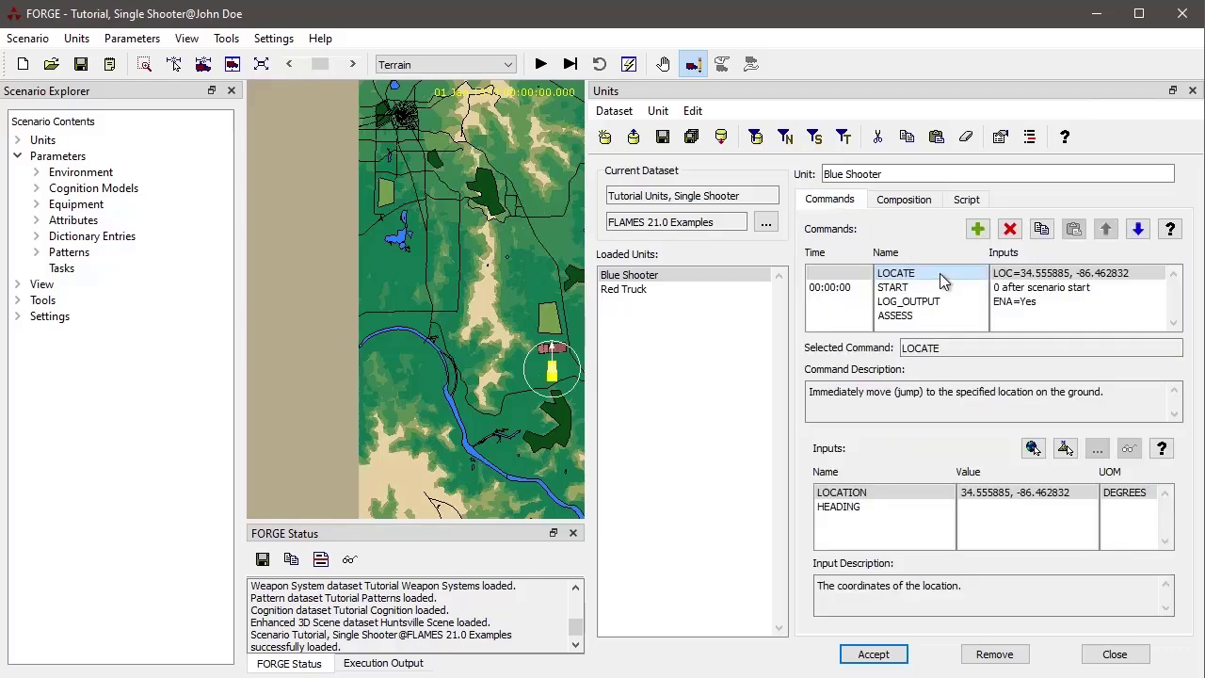
Step: Examine the INCLUDE "Blue Shooter (Autonomous)" statement in the script against the unit's component list
{"action": "left_click", "coordinate": [967, 199]}
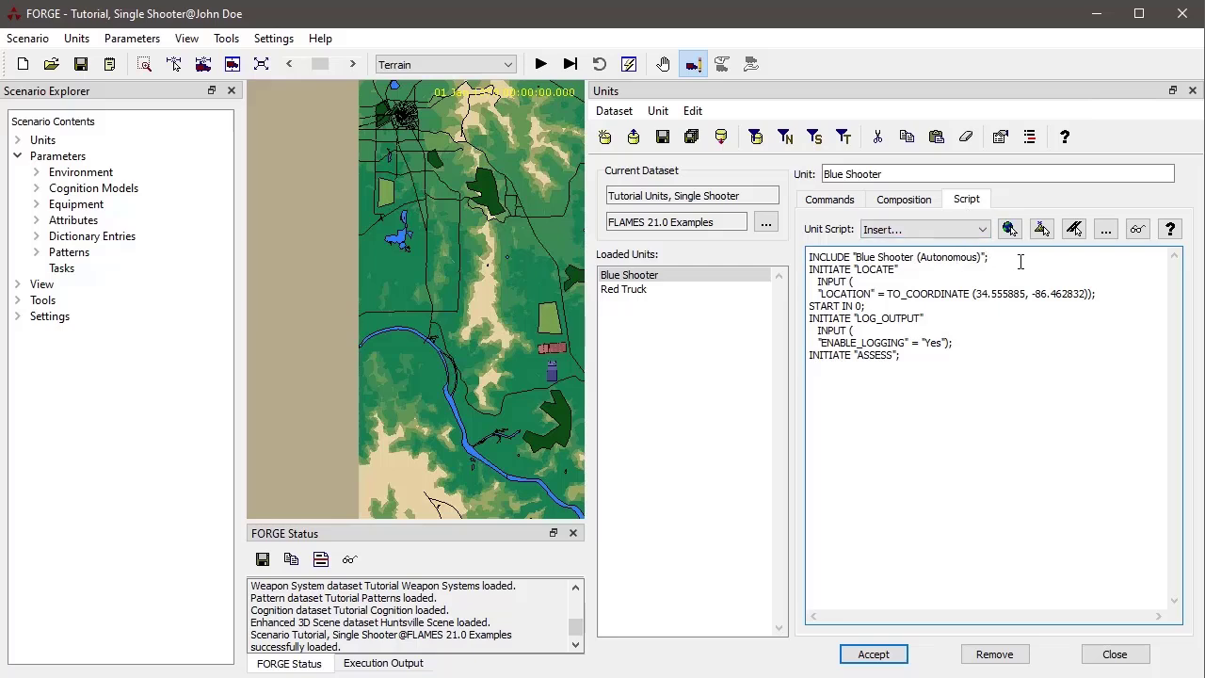
{"action": "left_click_drag", "start_coordinate": [1020, 261], "coordinate": [796, 273]}
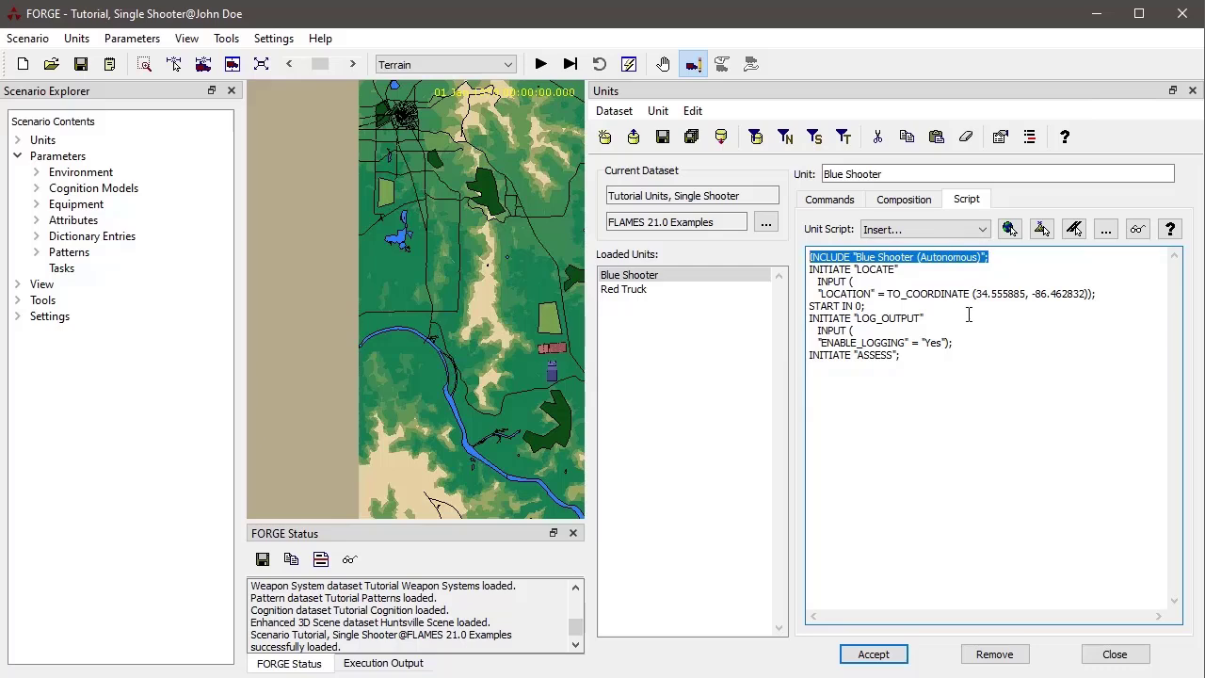
{"action": "left_click", "coordinate": [909, 203]}
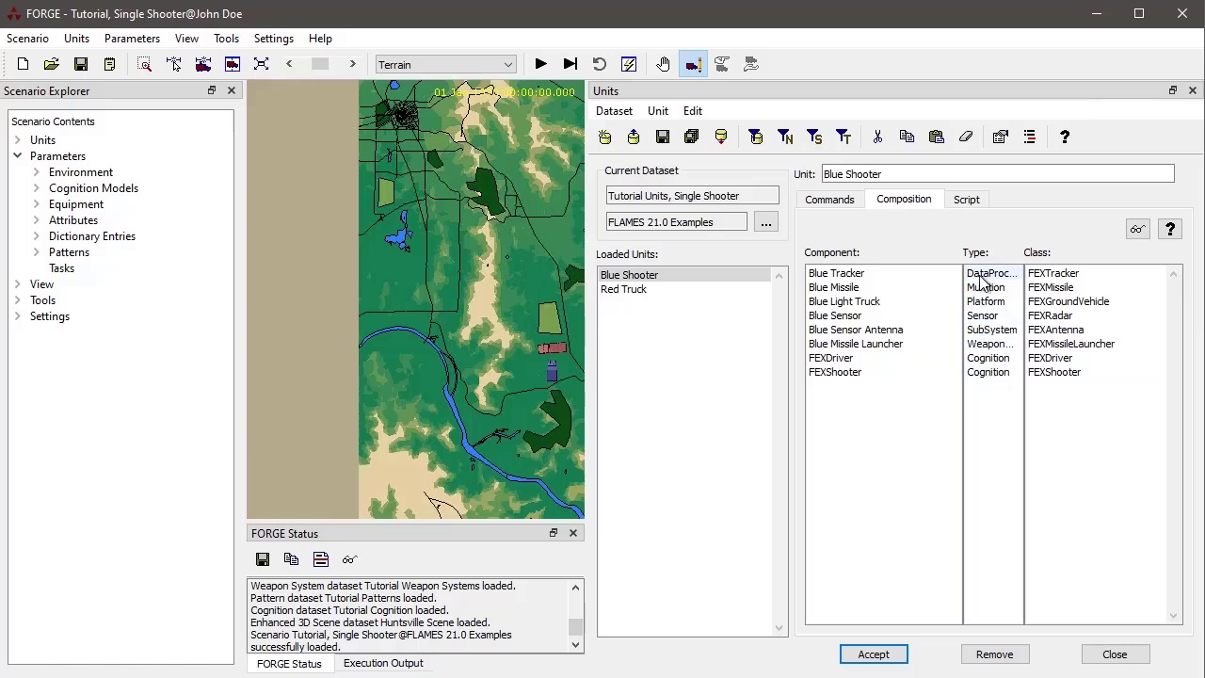
{"action": "left_click", "coordinate": [965, 200]}
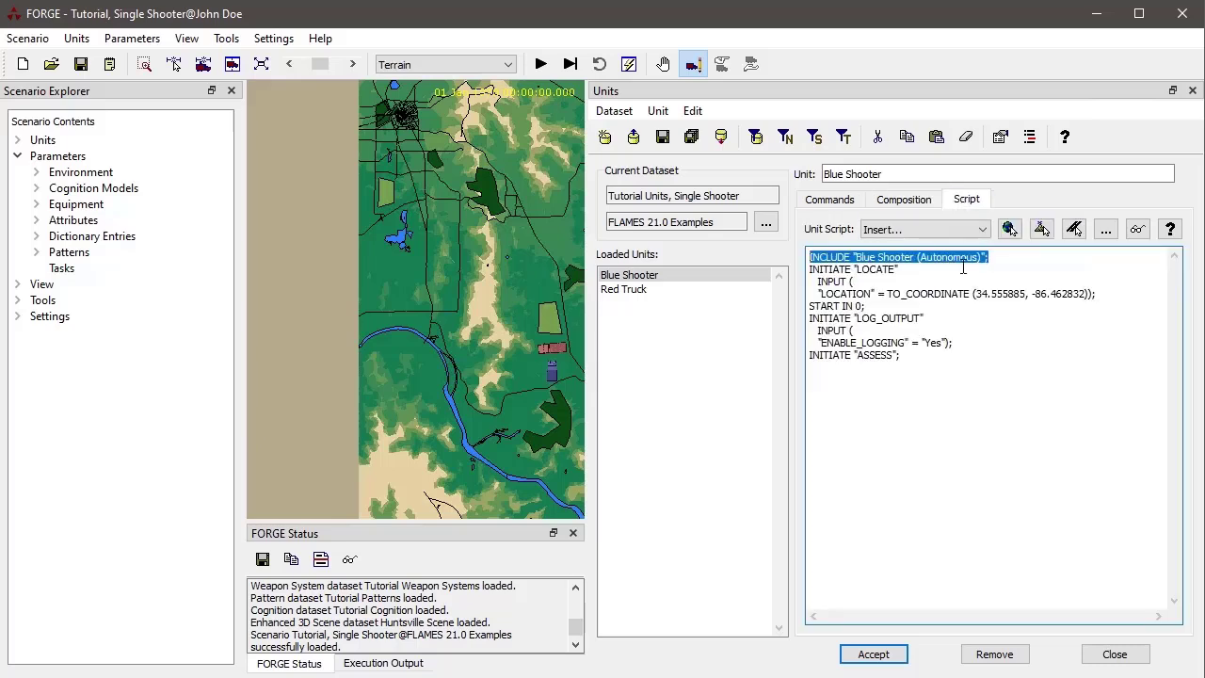
{"action": "left_click_drag", "start_coordinate": [984, 258], "coordinate": [893, 258]}
{"action": "left_click", "coordinate": [872, 257]}
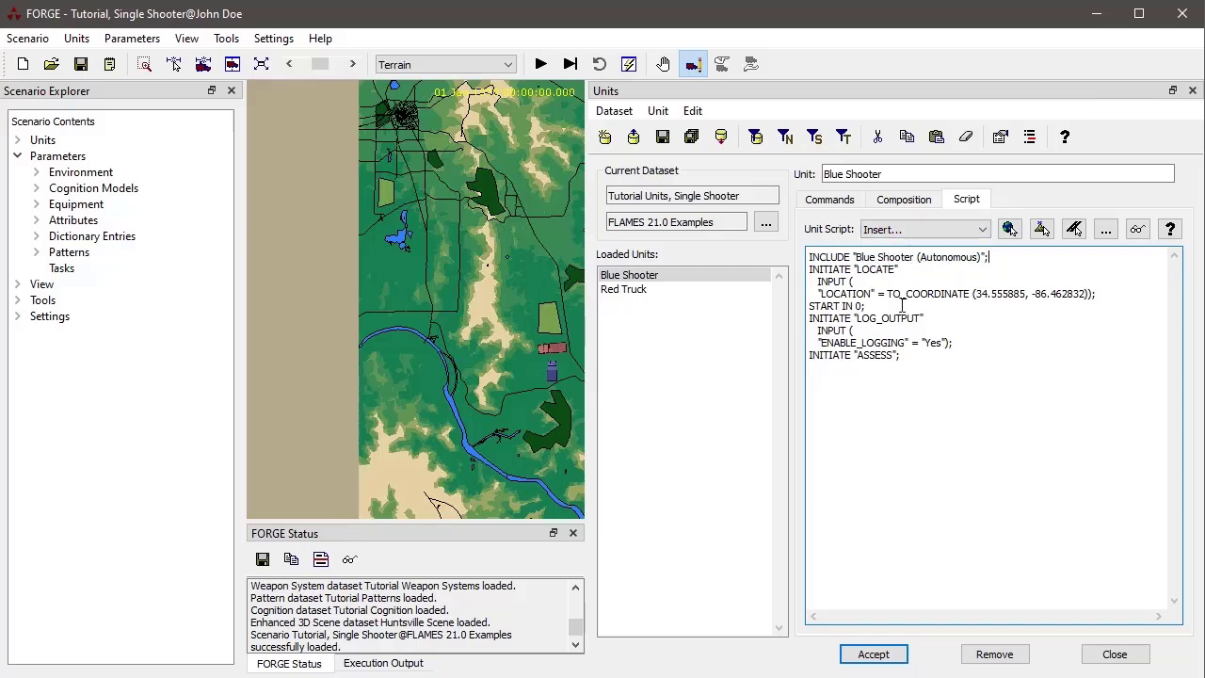
Step: Review the commands and composition of Blue Shooter, followed by those of Red Truck
{"action": "left_click", "coordinate": [831, 201]}
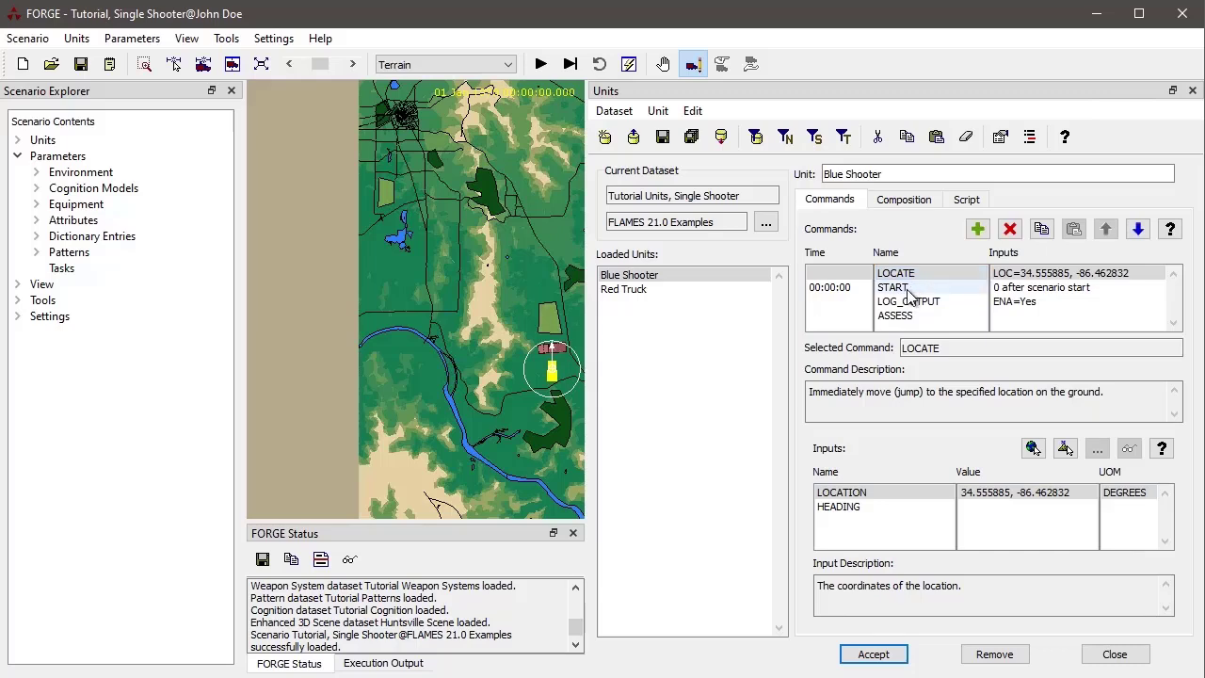
{"action": "left_click", "coordinate": [895, 199]}
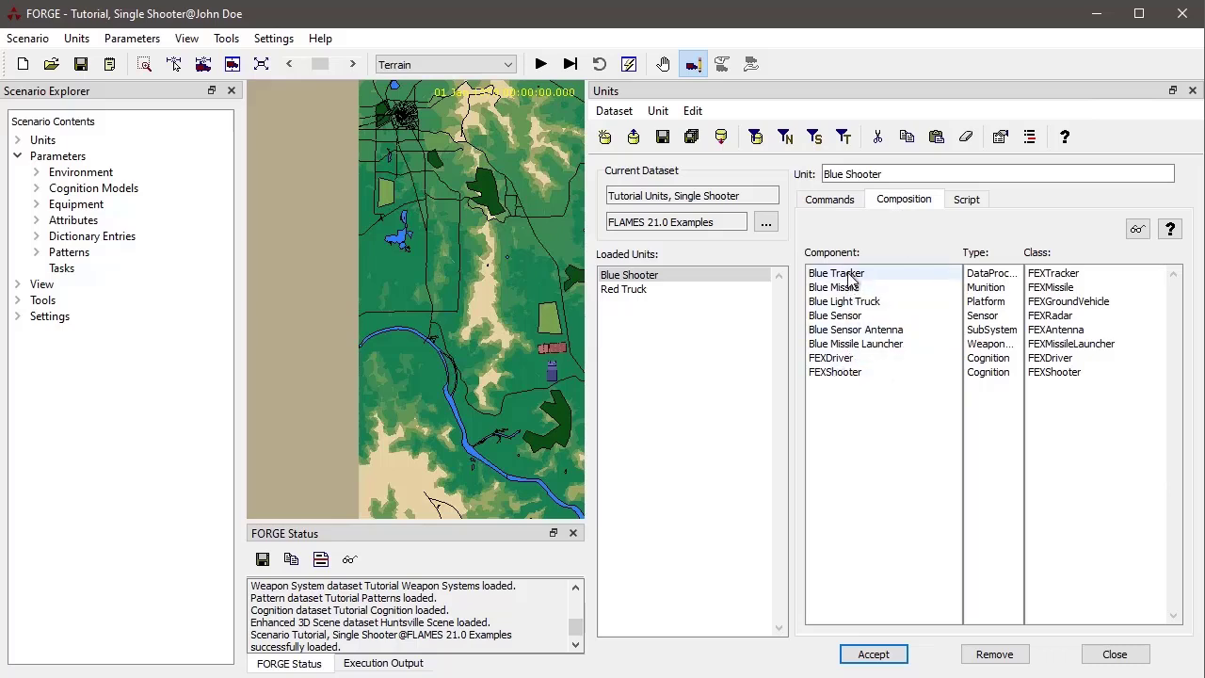
{"action": "left_click", "coordinate": [829, 200]}
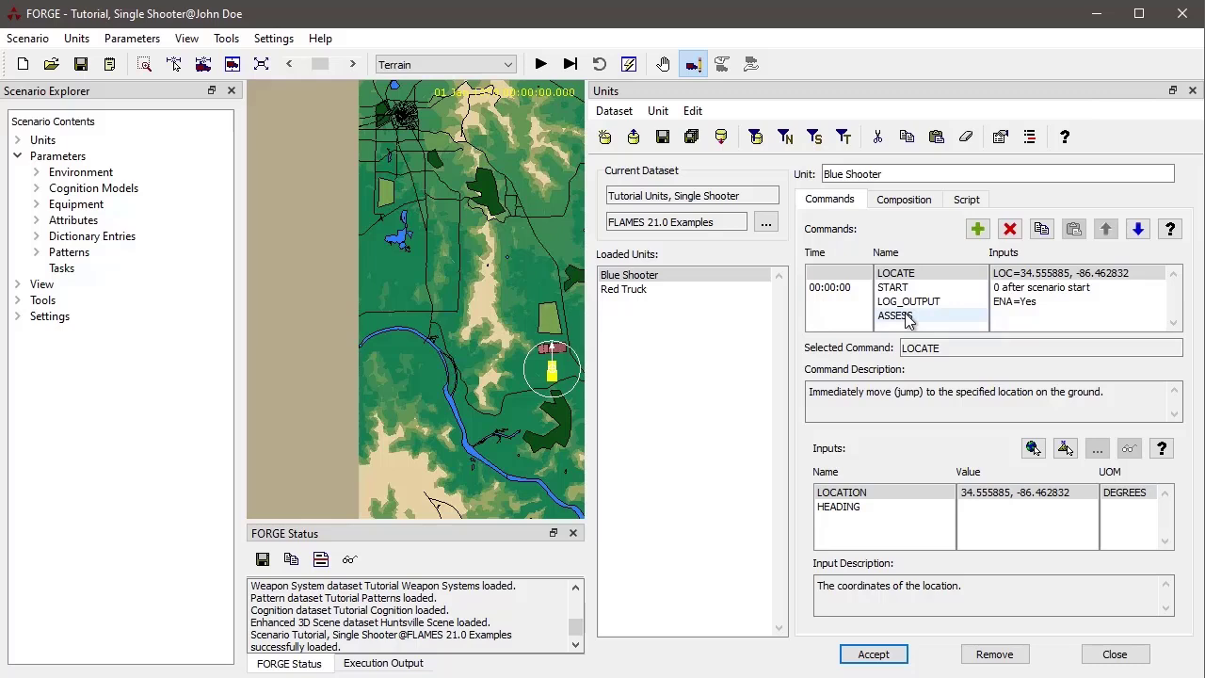
{"action": "left_click", "coordinate": [645, 290]}
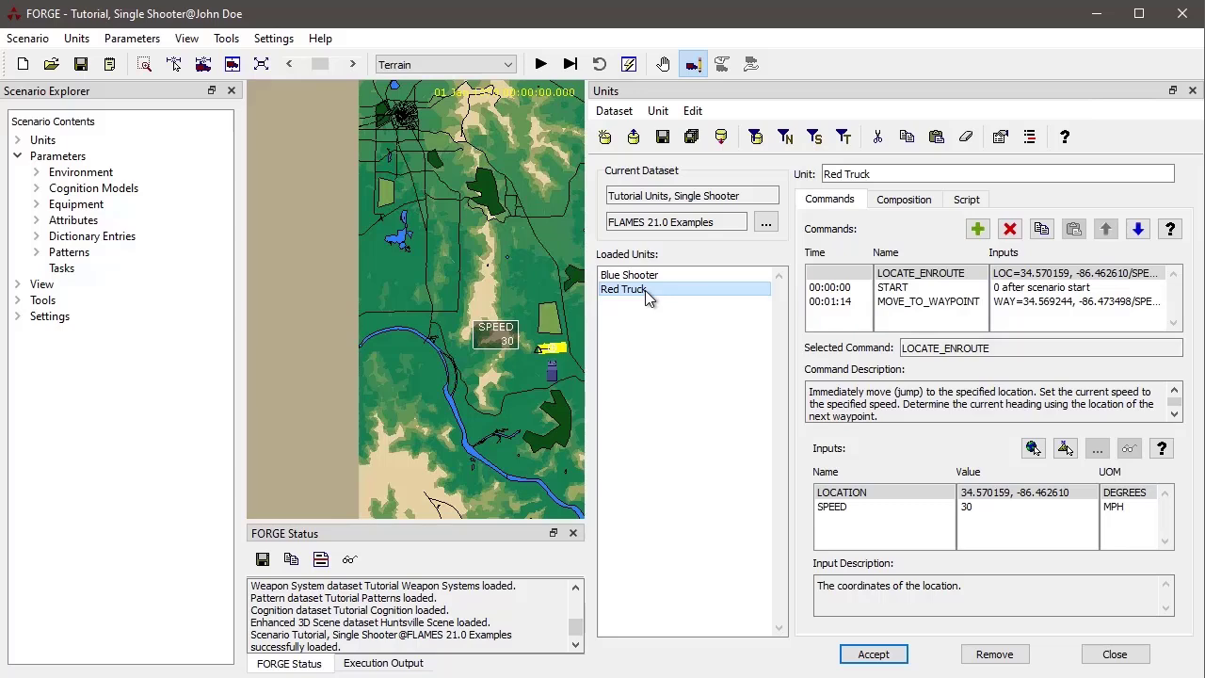
{"action": "left_click", "coordinate": [905, 199]}
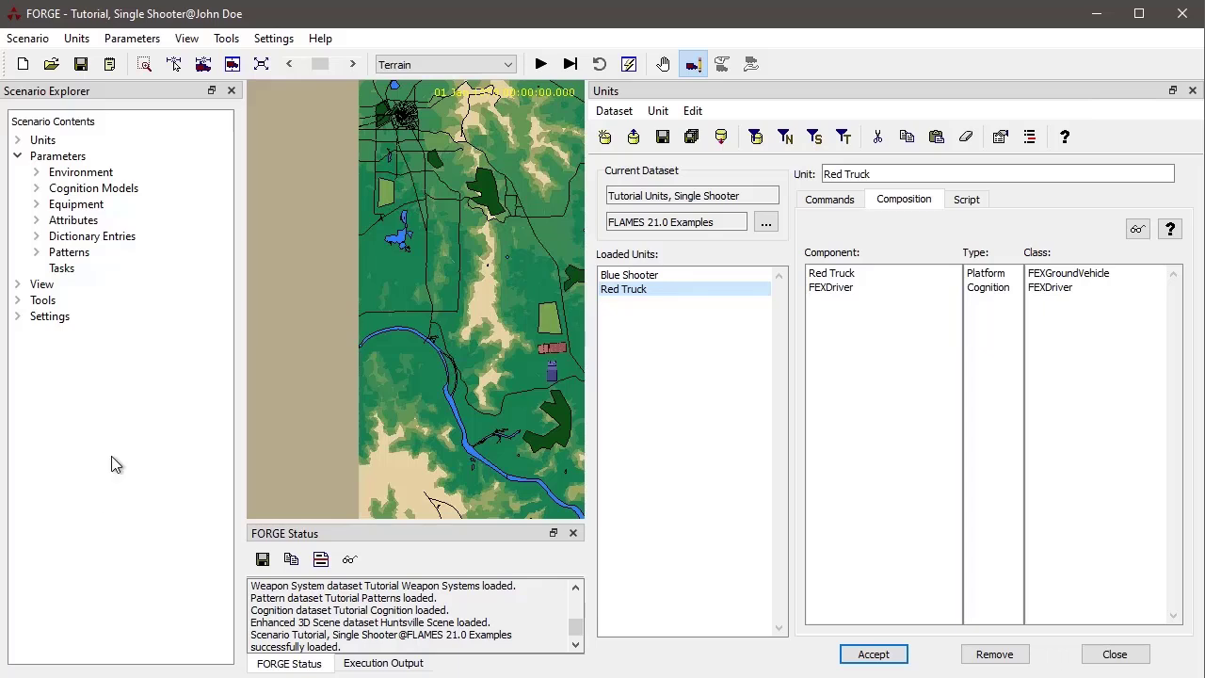
Step: Open Red Truck's platform component, inspect its Max Speed, accept the platform data and return to the units
{"action": "double_click", "coordinate": [891, 274]}
{"action": "left_click", "coordinate": [983, 339]}
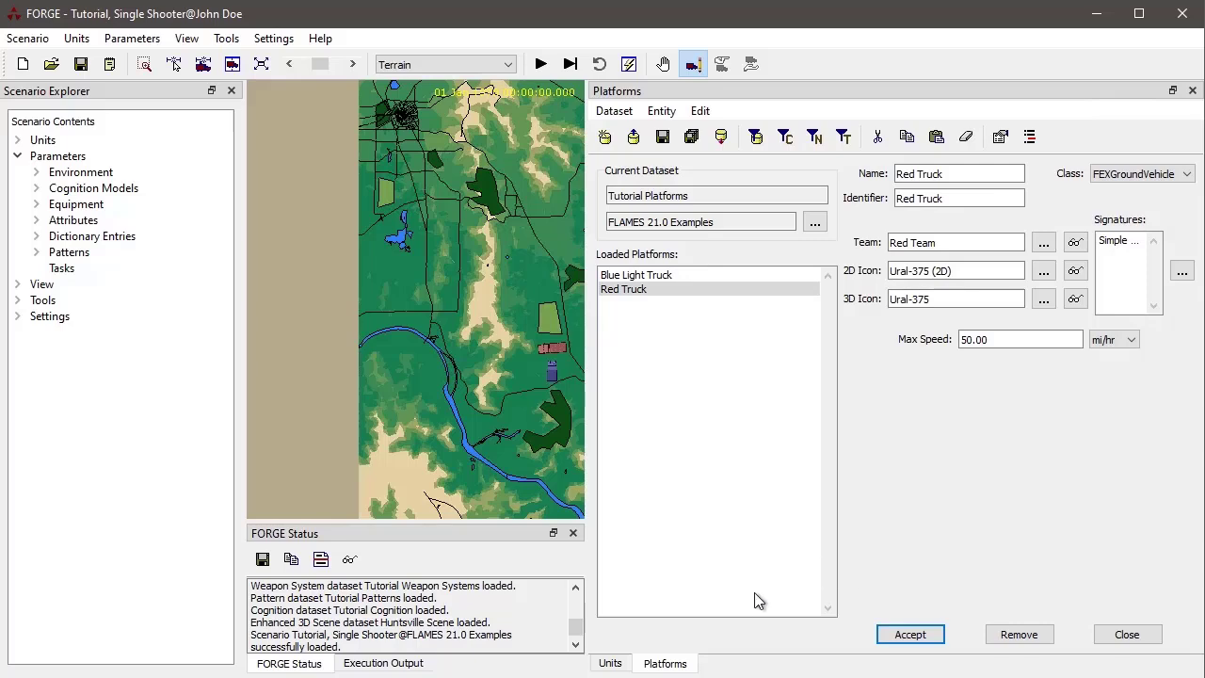
{"action": "left_click", "coordinate": [894, 633]}
{"action": "left_click", "coordinate": [610, 663]}
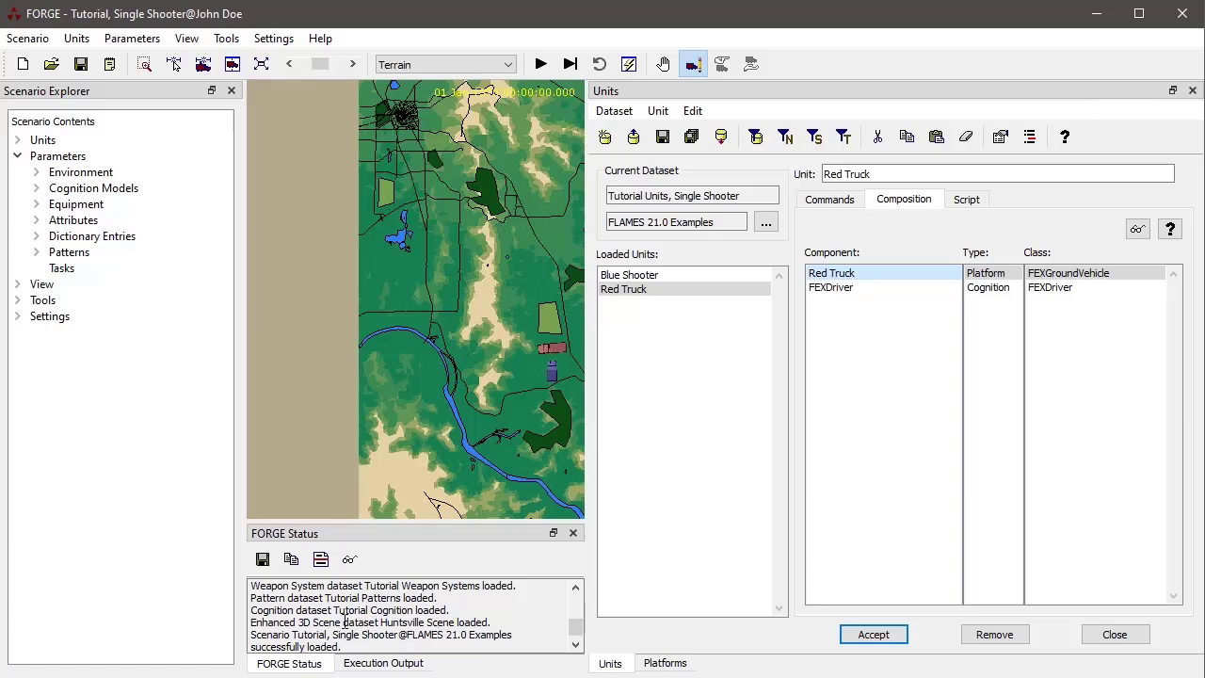
Step: Close the Scenario Explorer and configure the scenario immediately, checking the resulting status message
{"action": "left_click", "coordinate": [230, 90]}
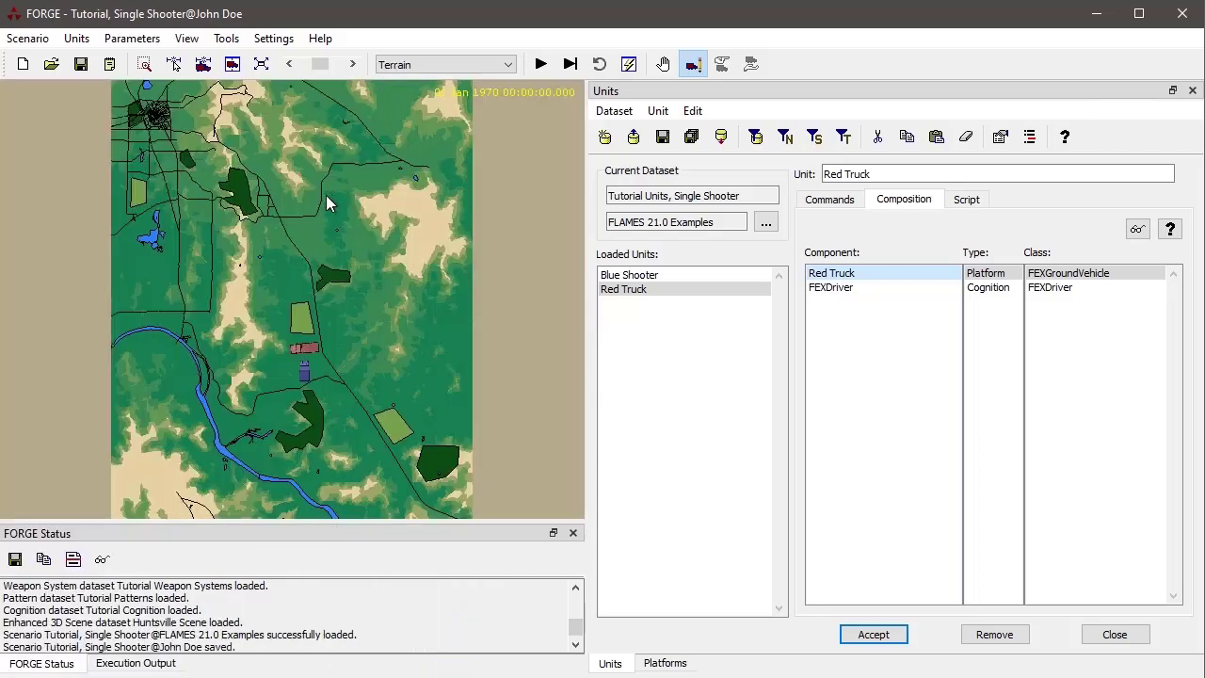
{"action": "left_click", "coordinate": [26, 40]}
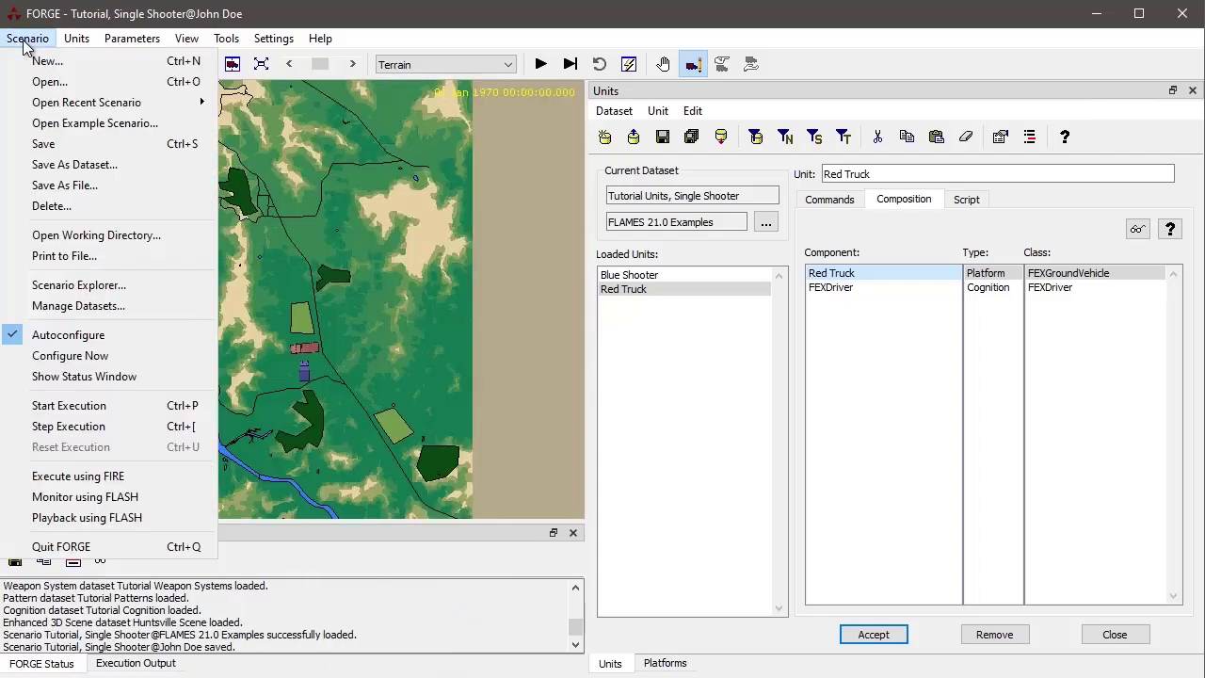
{"action": "left_click", "coordinate": [70, 364]}
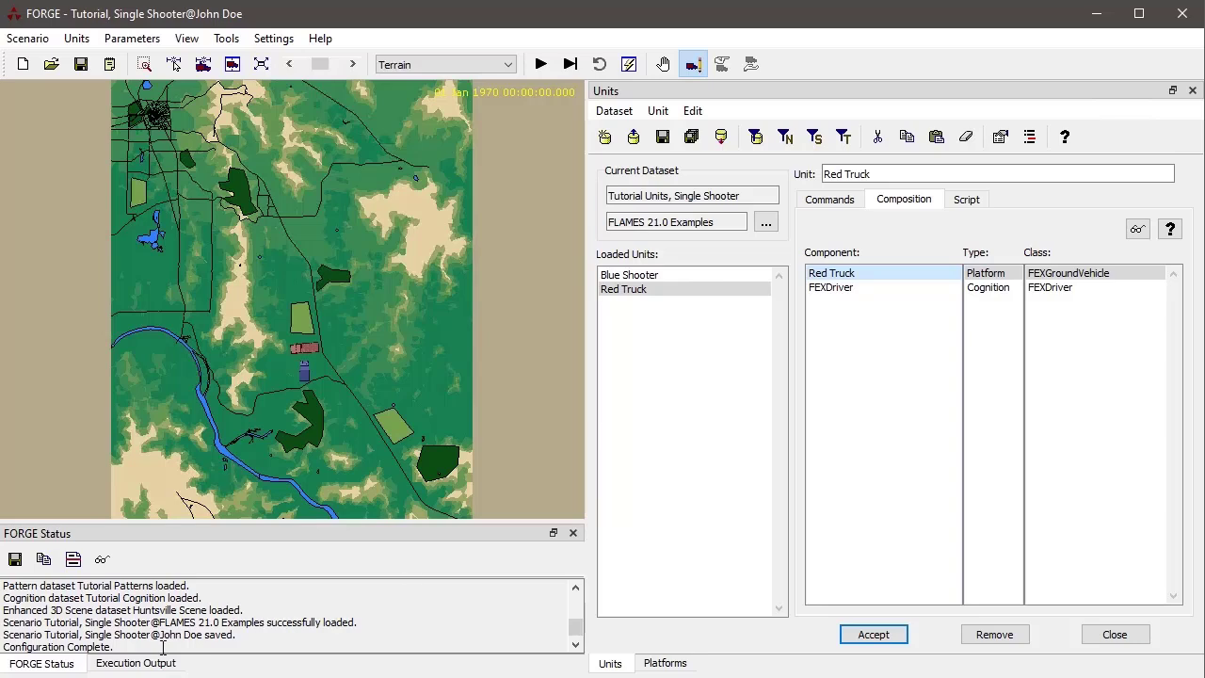
{"action": "left_click_drag", "start_coordinate": [124, 648], "coordinate": [2, 647]}
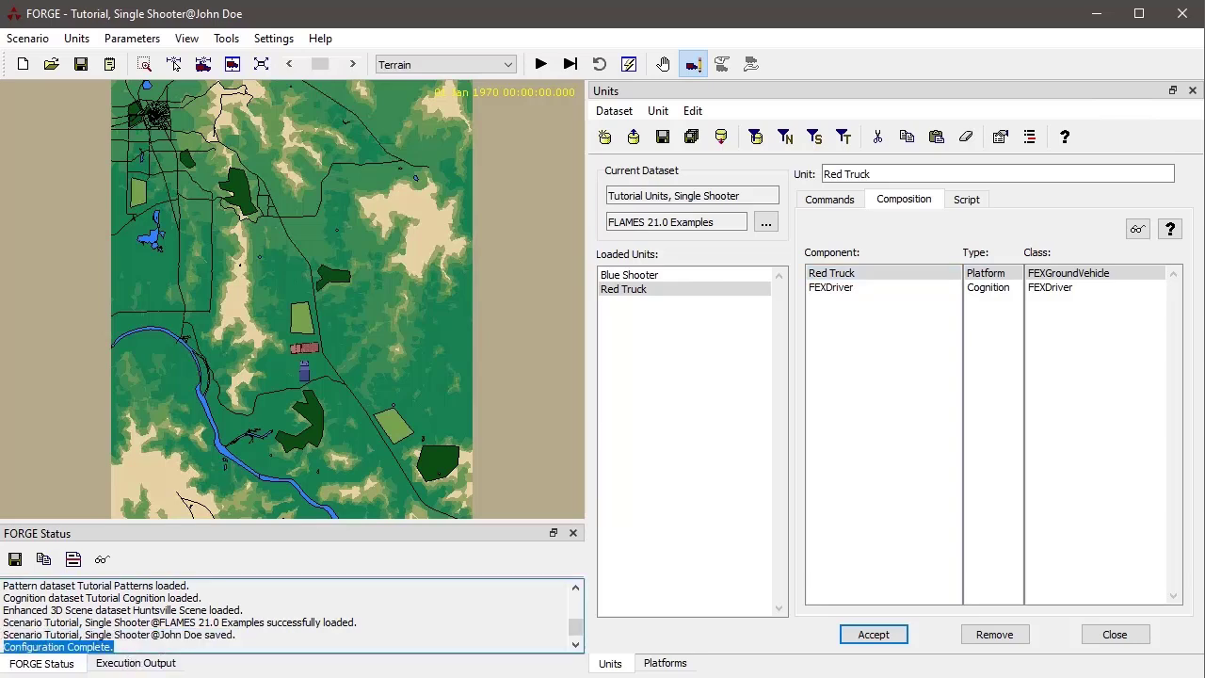
{"action": "left_click", "coordinate": [28, 38]}
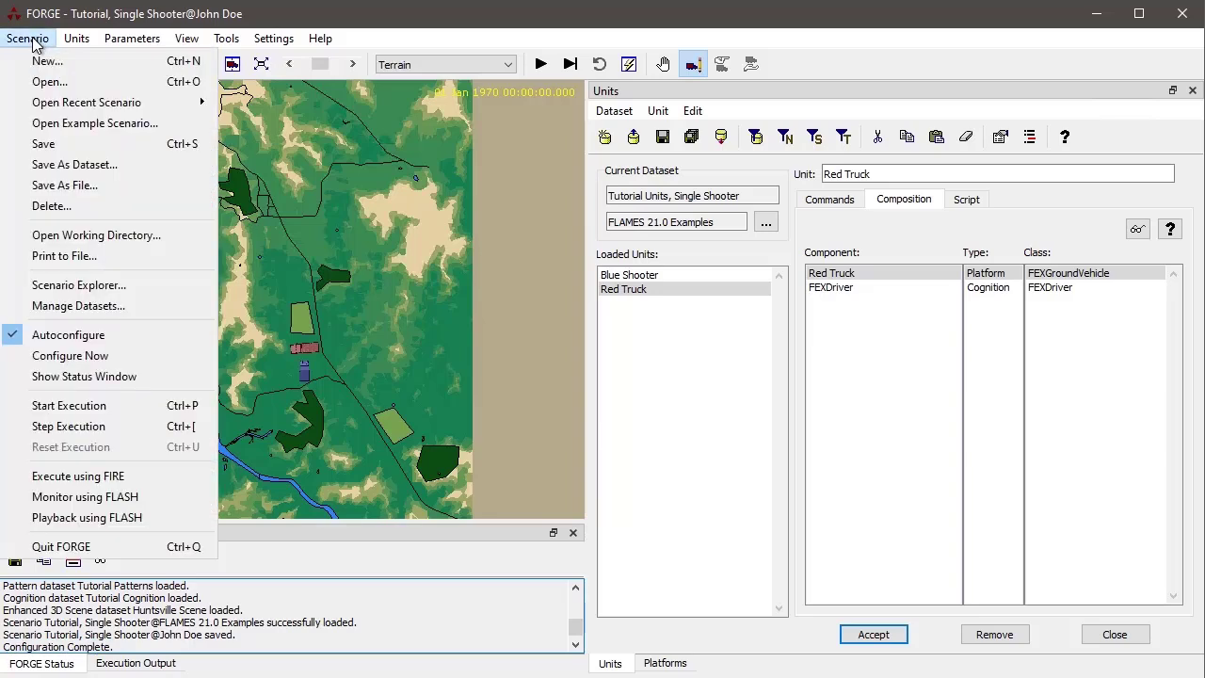
Step: Open the Blue Sensor component from Blue Shooter's composition
{"action": "left_click", "coordinate": [535, 254]}
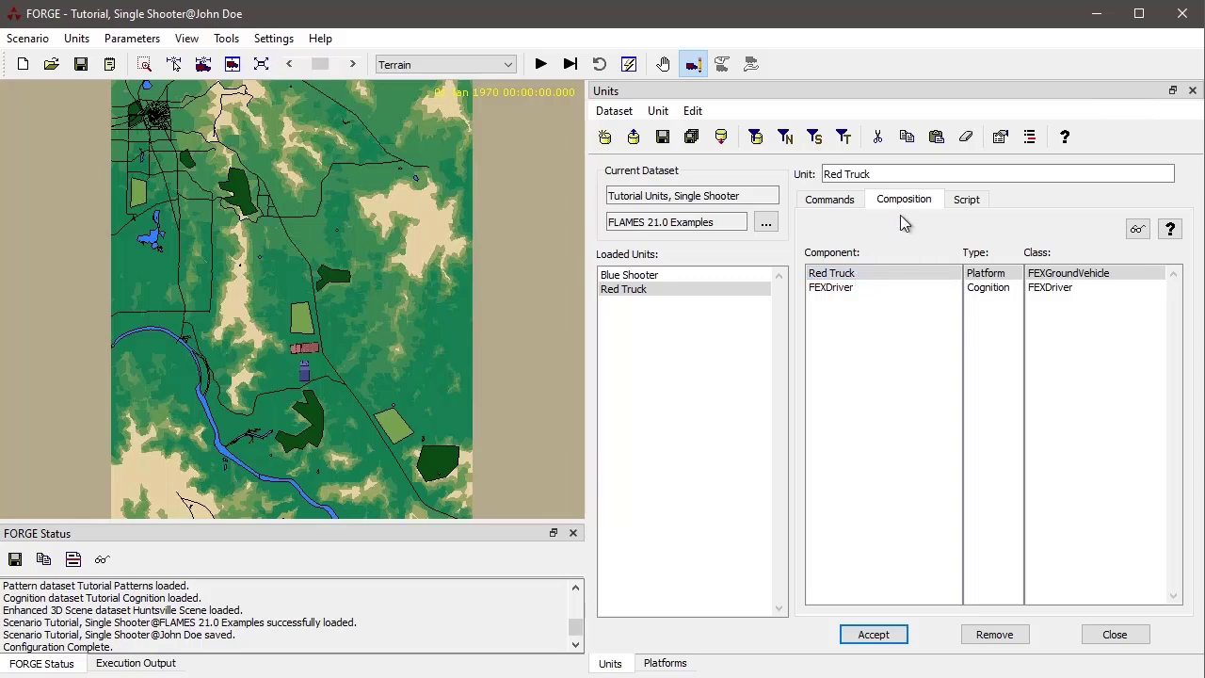
{"action": "left_click", "coordinate": [660, 274]}
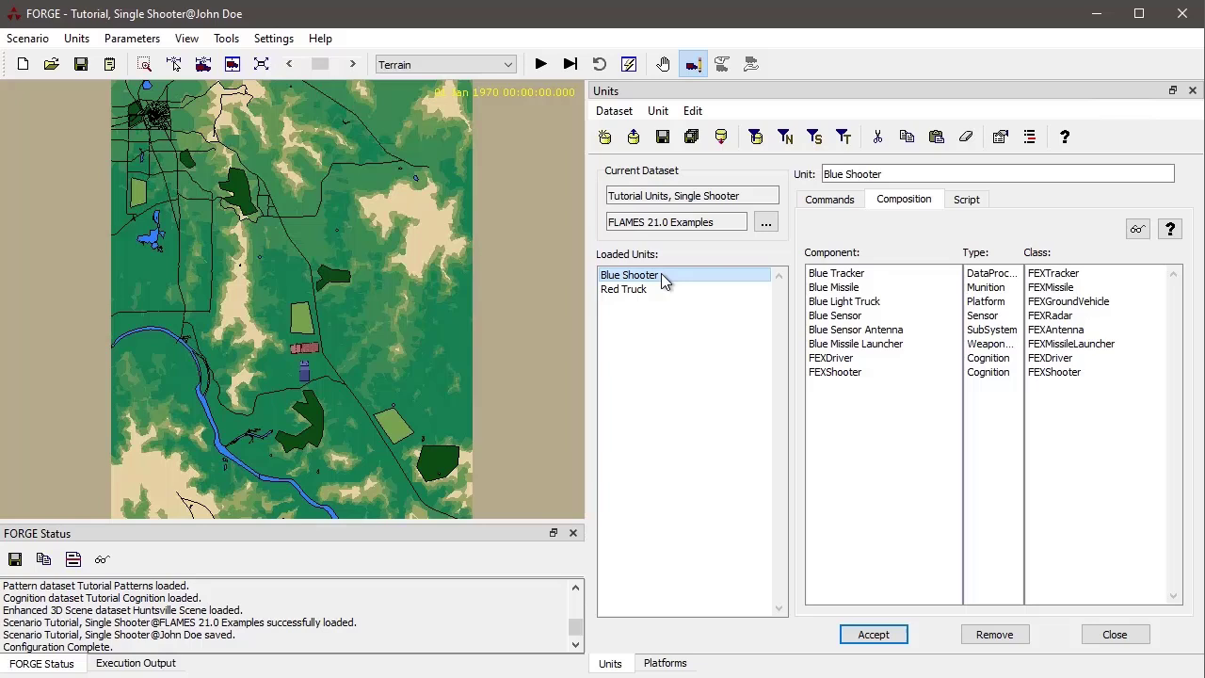
{"action": "double_click", "coordinate": [901, 317]}
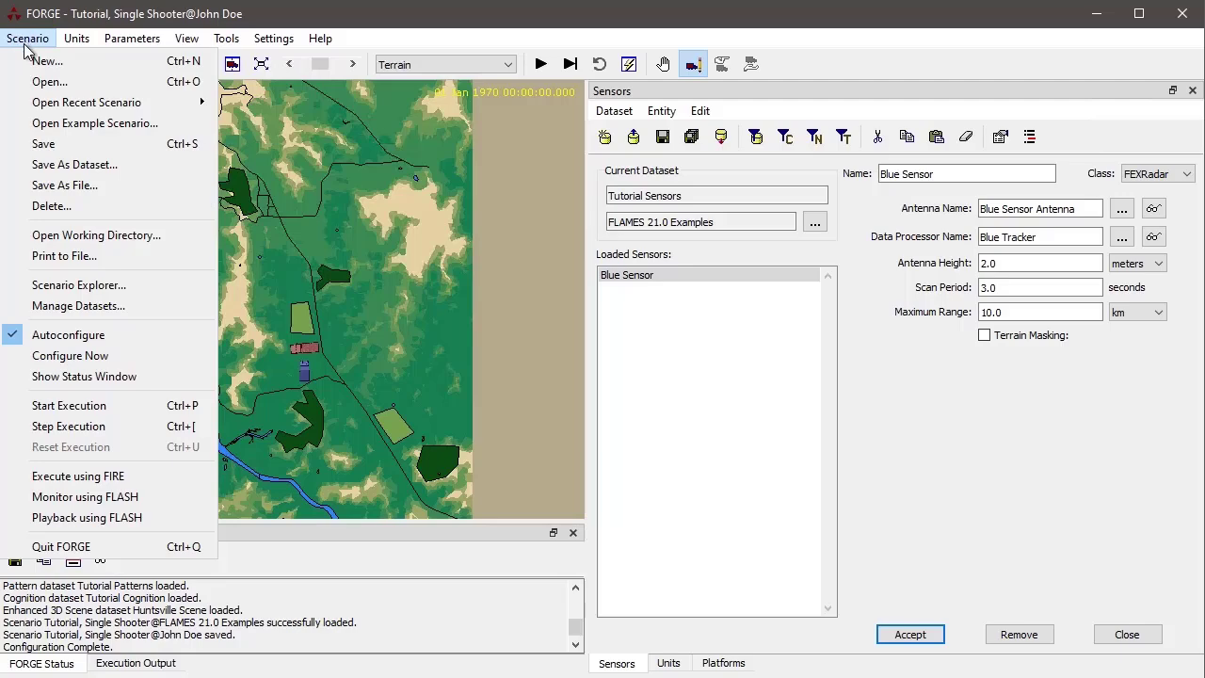
Step: Reopen Blue Sensor's data through the Sensors equipment in the Scenario Explorer, and close both the explorer and the sensor data
{"action": "left_click", "coordinate": [76, 286]}
{"action": "left_click", "coordinate": [55, 285]}
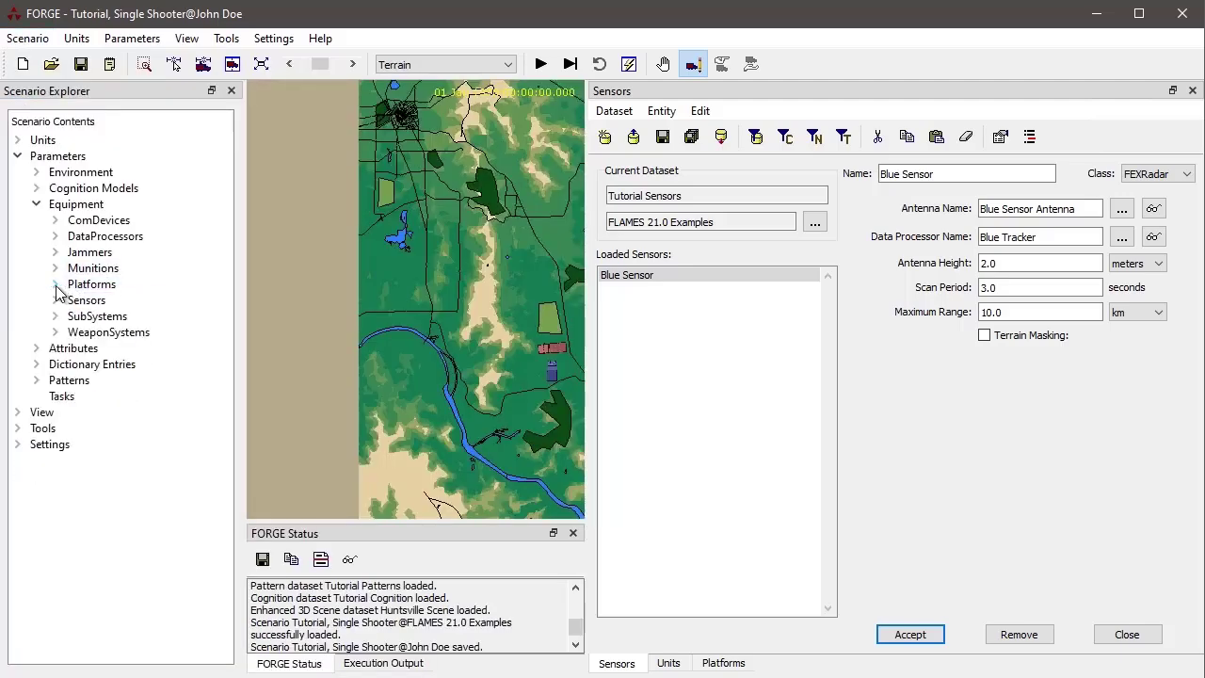
{"action": "left_click", "coordinate": [56, 300]}
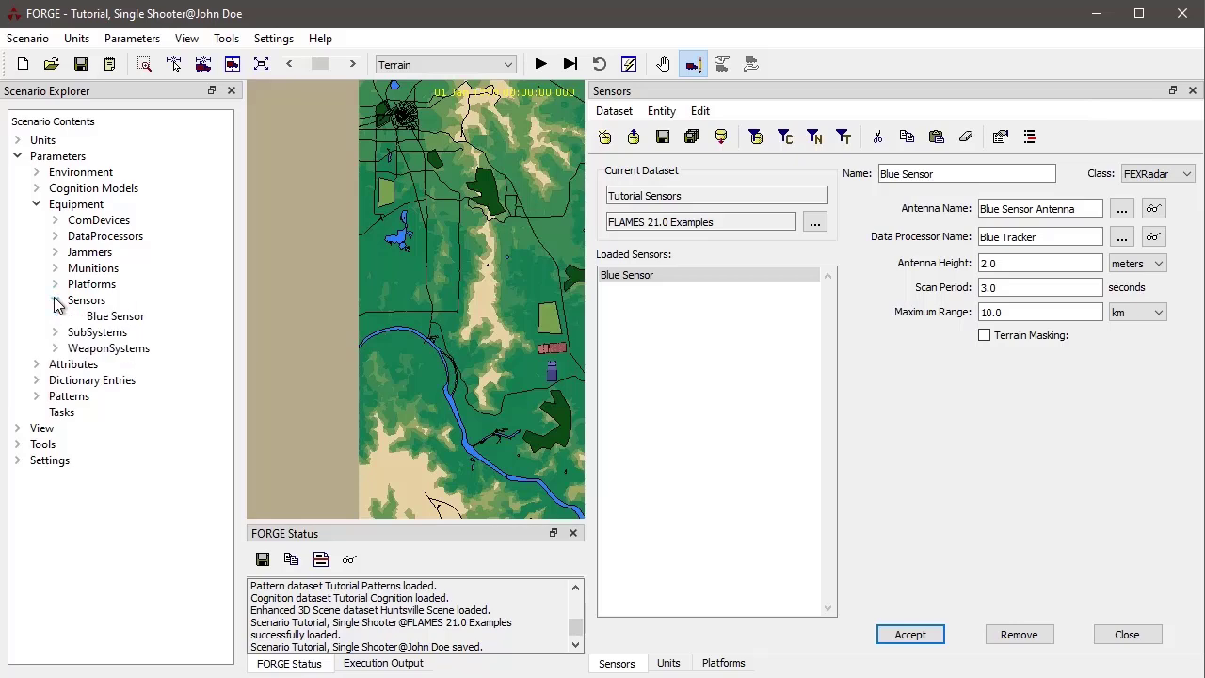
{"action": "left_click", "coordinate": [114, 320]}
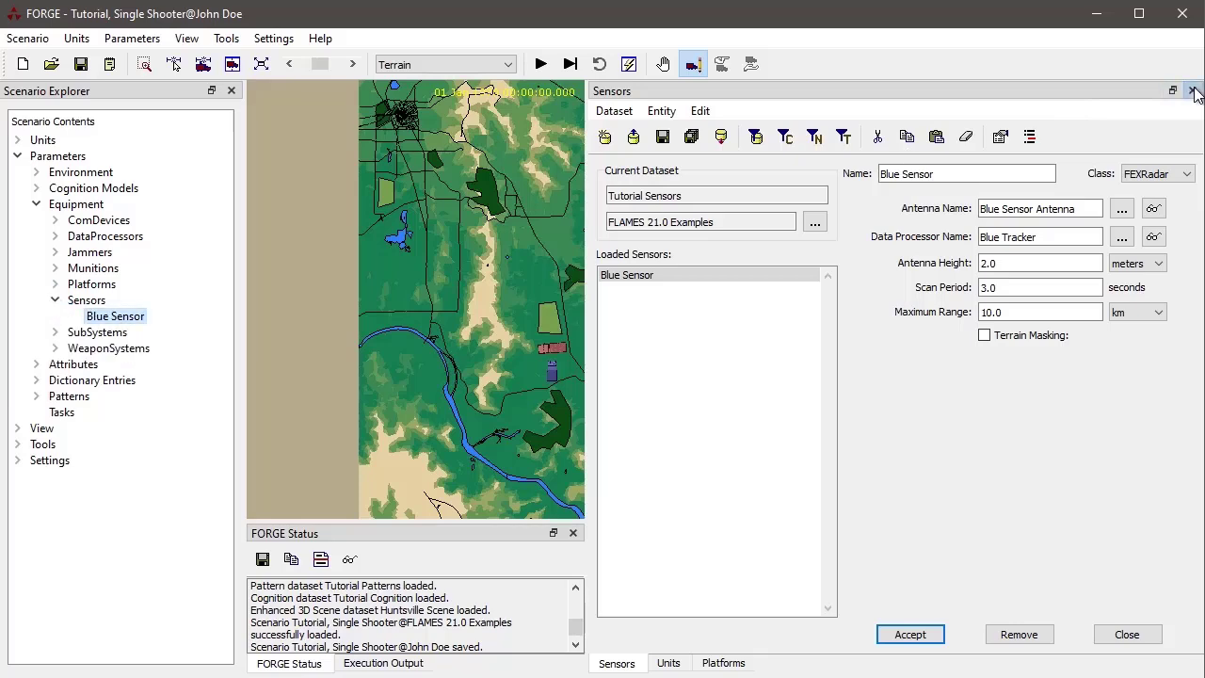
{"action": "left_click", "coordinate": [1192, 90]}
{"action": "double_click", "coordinate": [115, 318]}
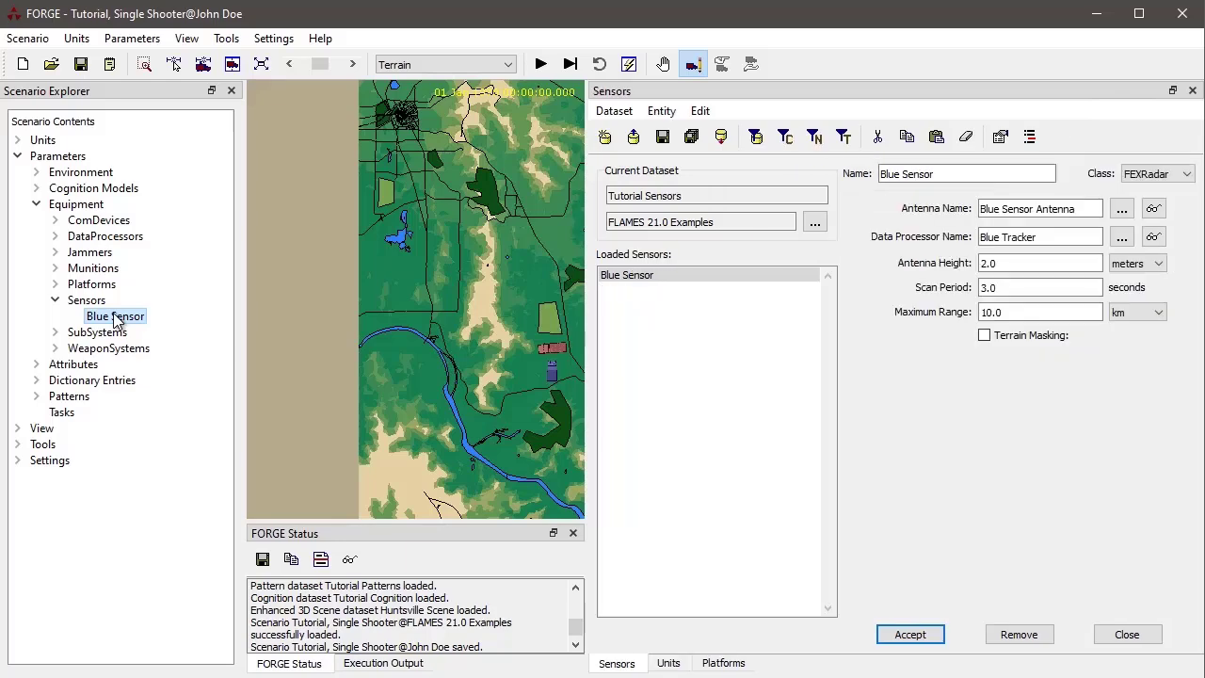
{"action": "left_click", "coordinate": [230, 91]}
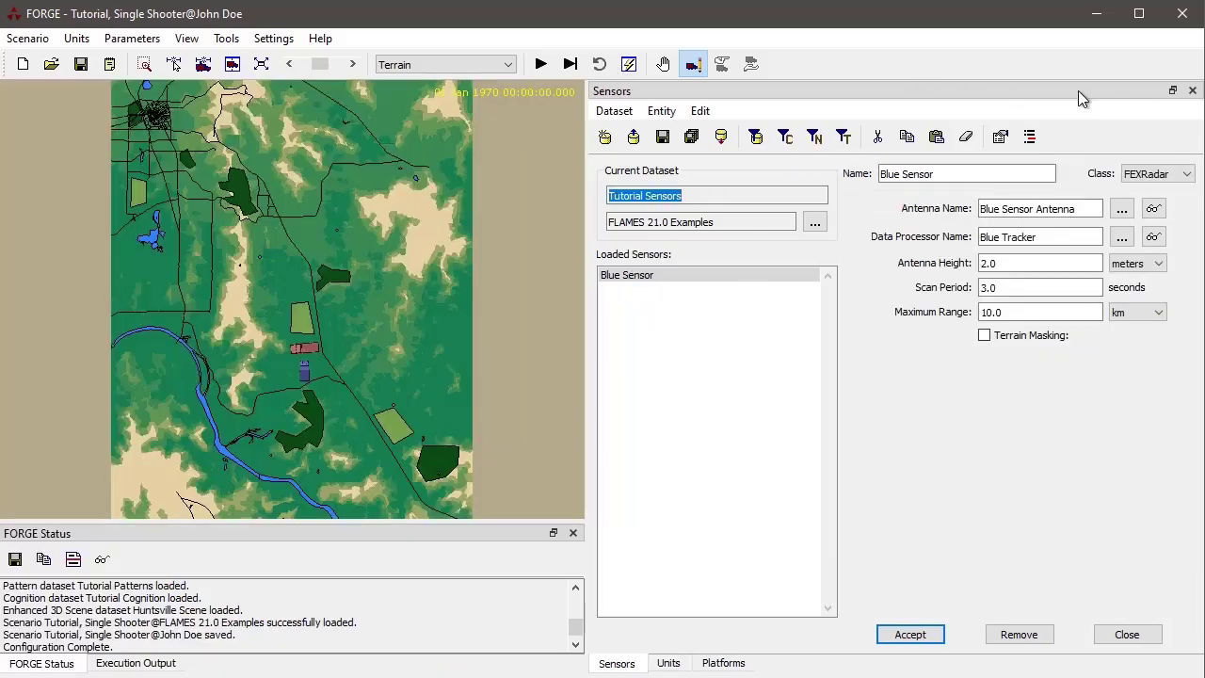
{"action": "left_click", "coordinate": [1192, 90]}
Step: Compare the available parameter categories with the Parameters branch of the Scenario Explorer, and close the explorer
{"action": "left_click", "coordinate": [129, 40]}
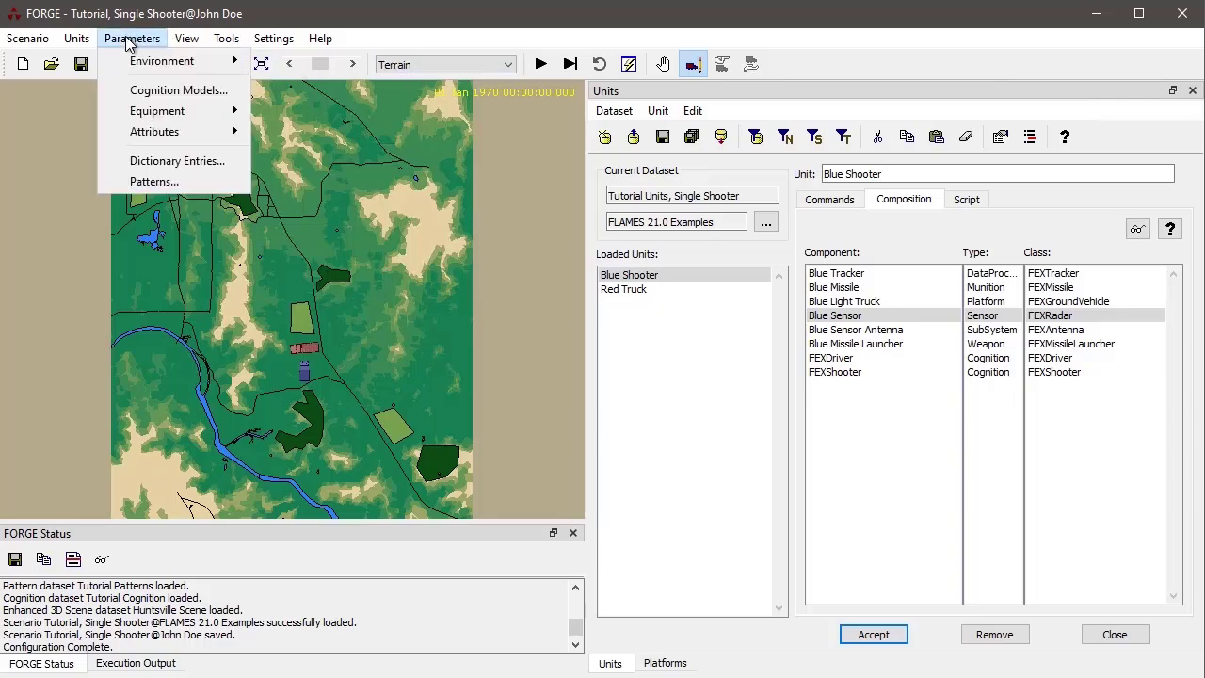
{"action": "mouse_move", "coordinate": [146, 66]}
{"action": "mouse_move", "coordinate": [11, 43]}
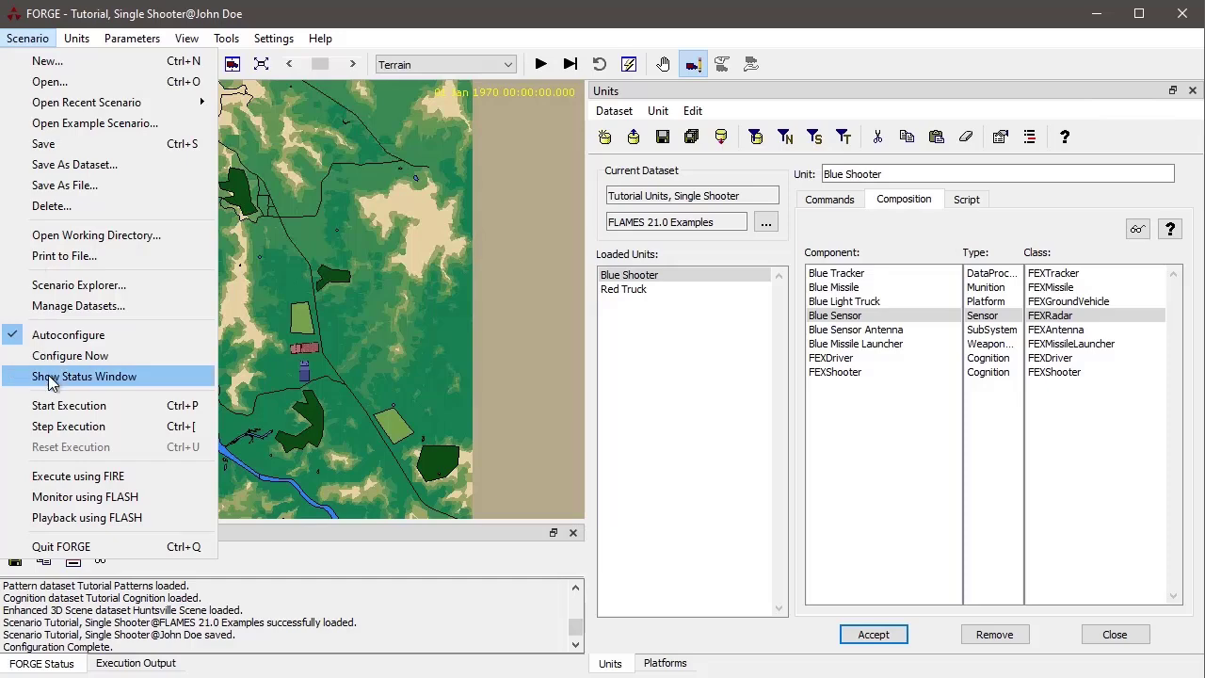
{"action": "left_click", "coordinate": [73, 290]}
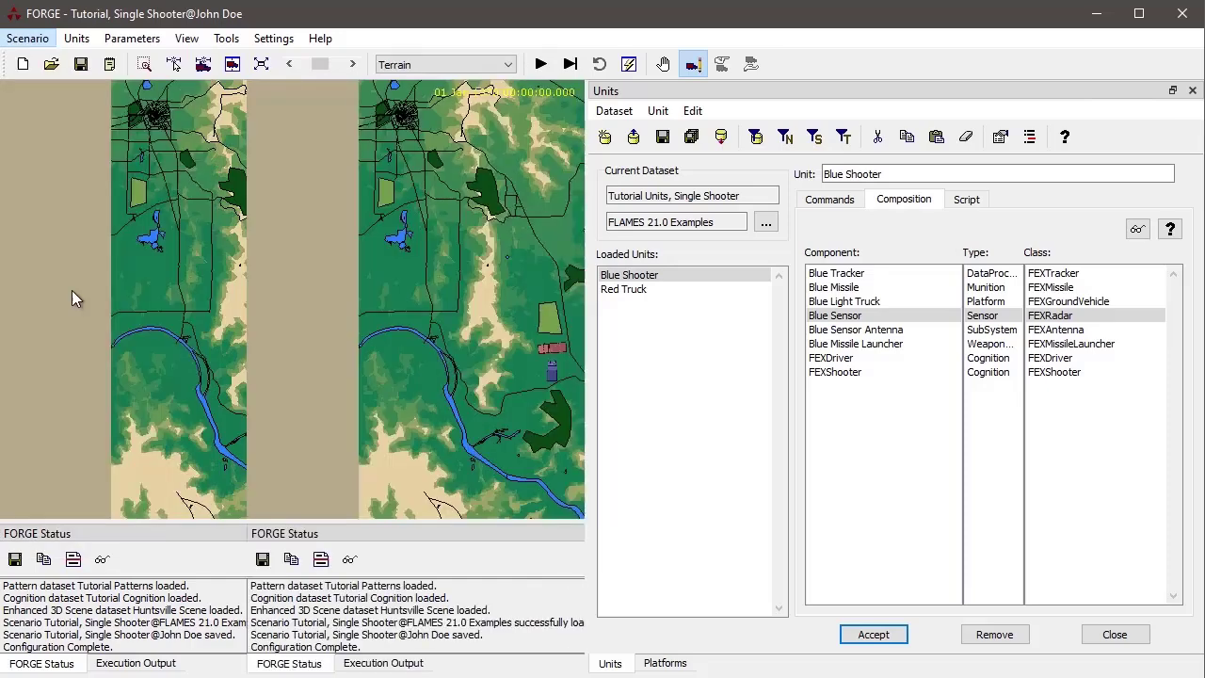
{"action": "left_click", "coordinate": [36, 205]}
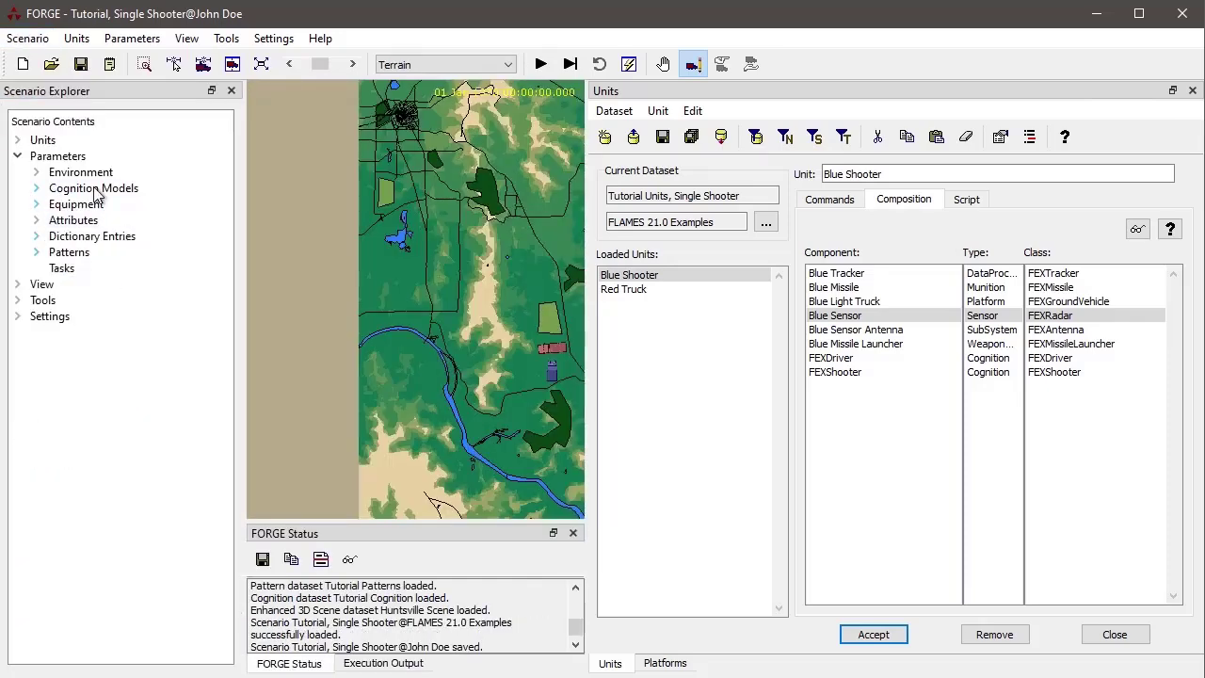
{"action": "left_click", "coordinate": [136, 42]}
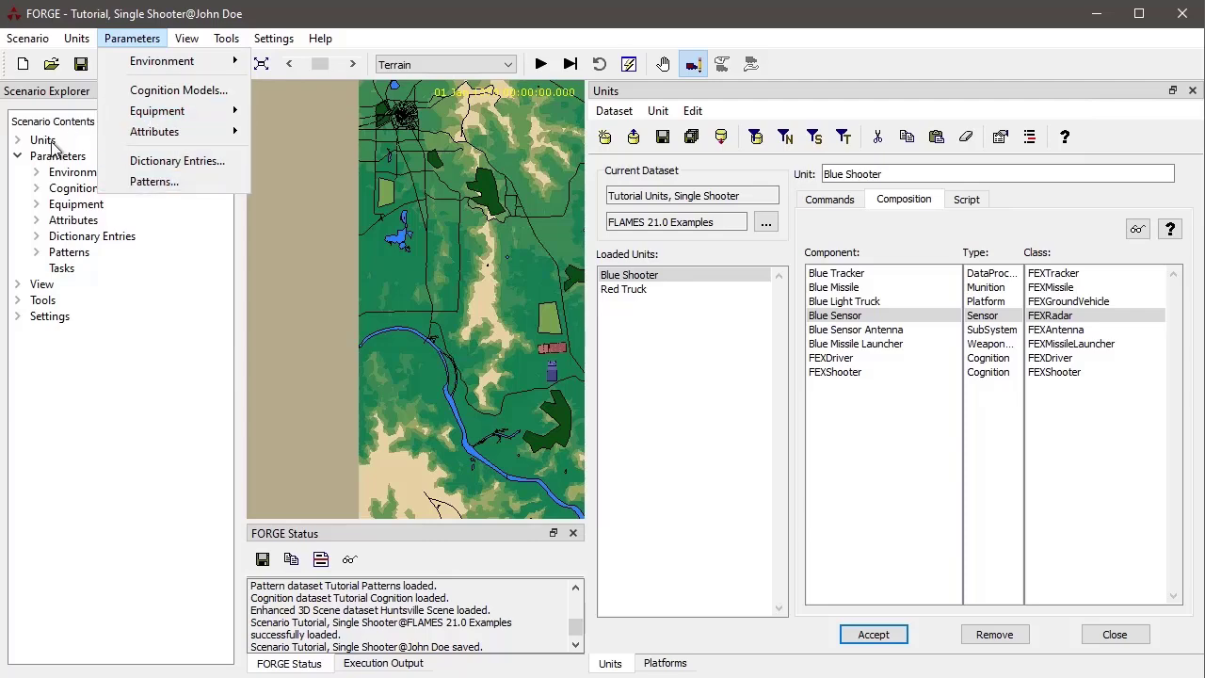
{"action": "left_click", "coordinate": [139, 281]}
{"action": "left_click", "coordinate": [232, 91]}
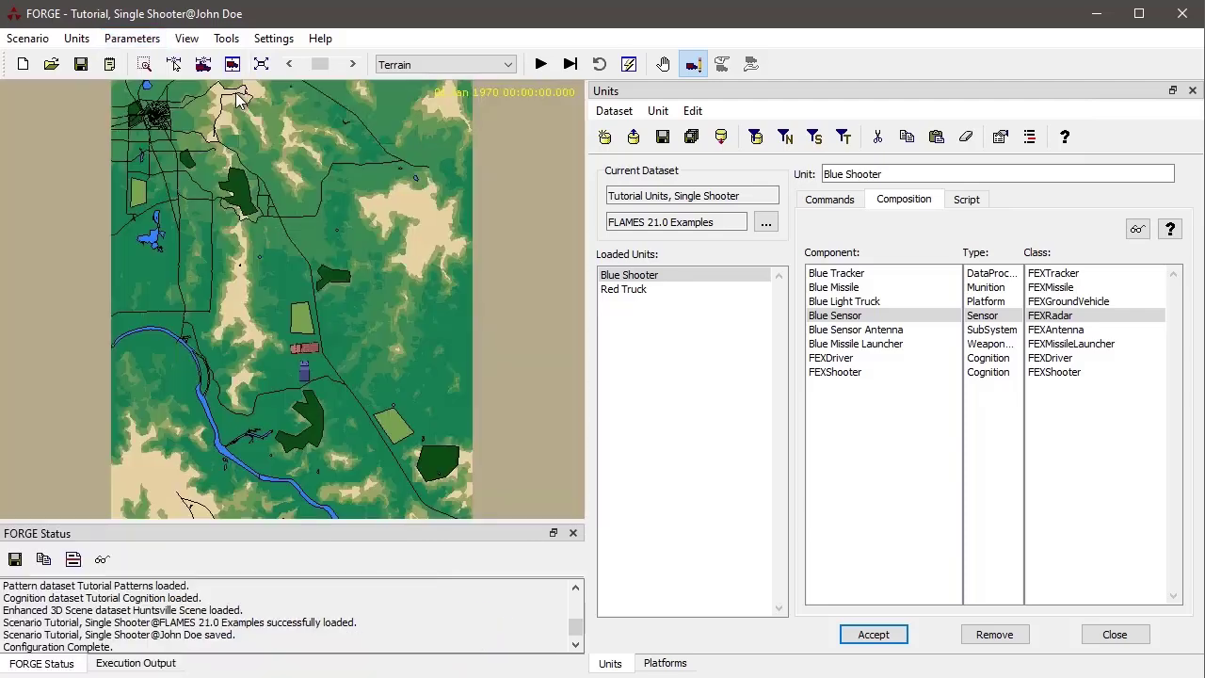
Step: Open the Sensors equipment parameters directly, without going through the Scenario Explorer
{"action": "left_click", "coordinate": [139, 45]}
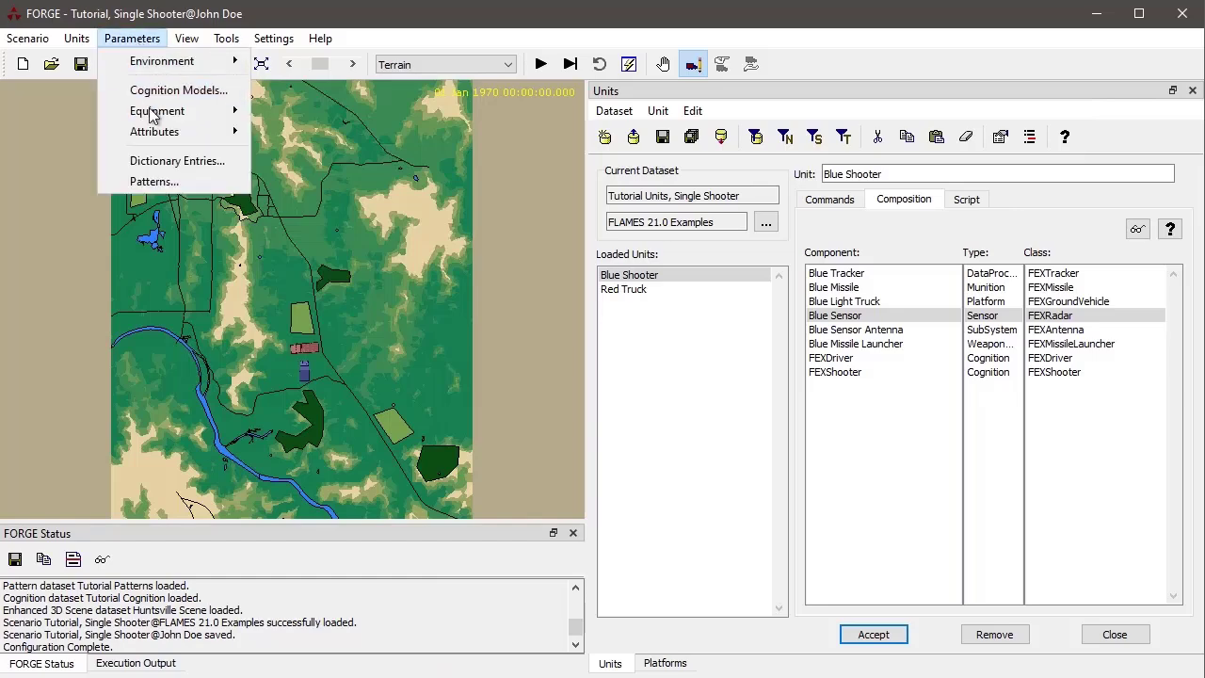
{"action": "mouse_move", "coordinate": [156, 114]}
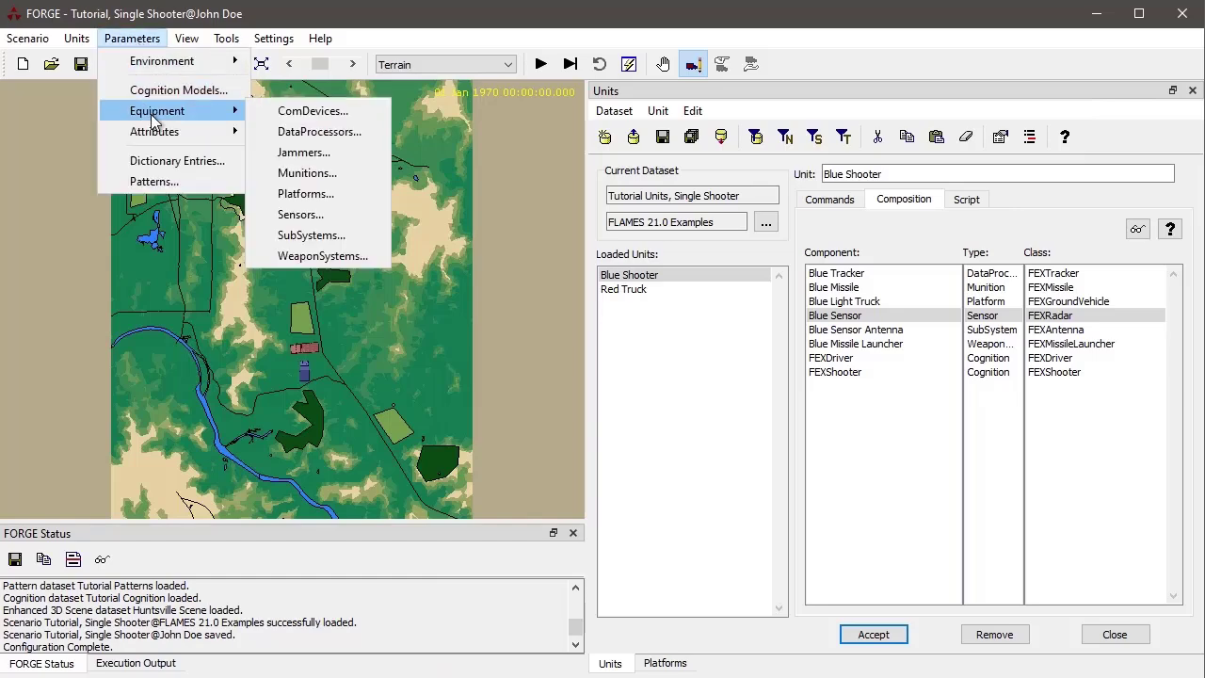
{"action": "left_click", "coordinate": [292, 217]}
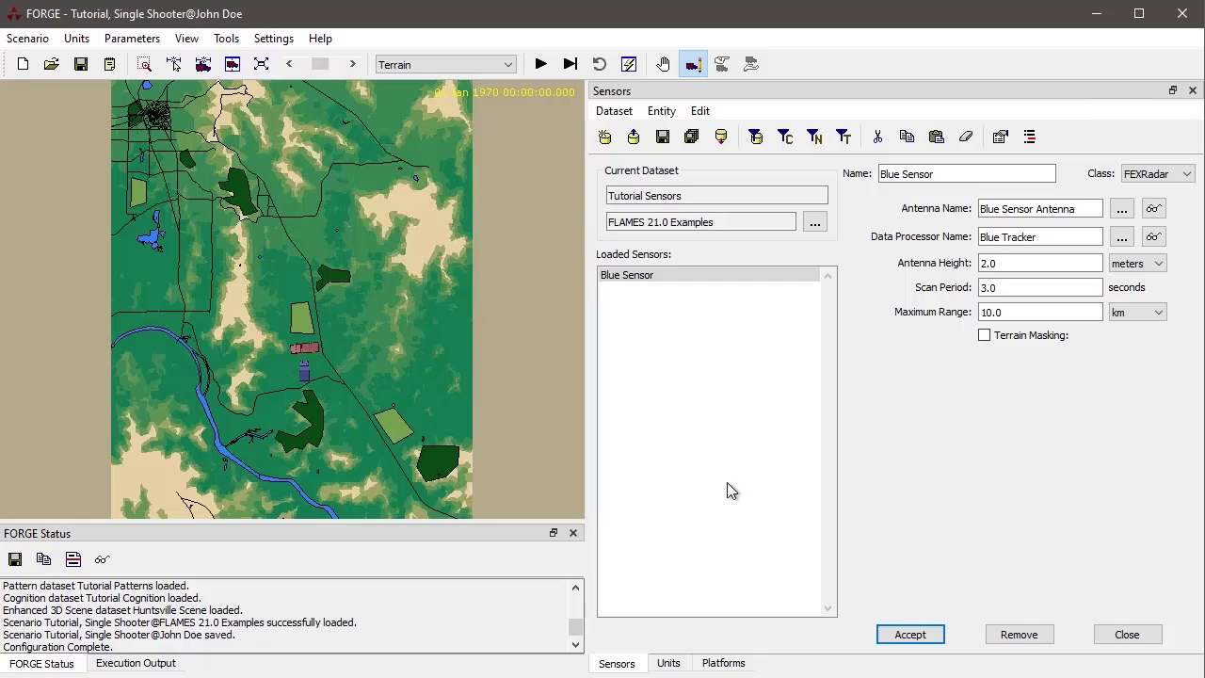
{"action": "left_click", "coordinate": [28, 39]}
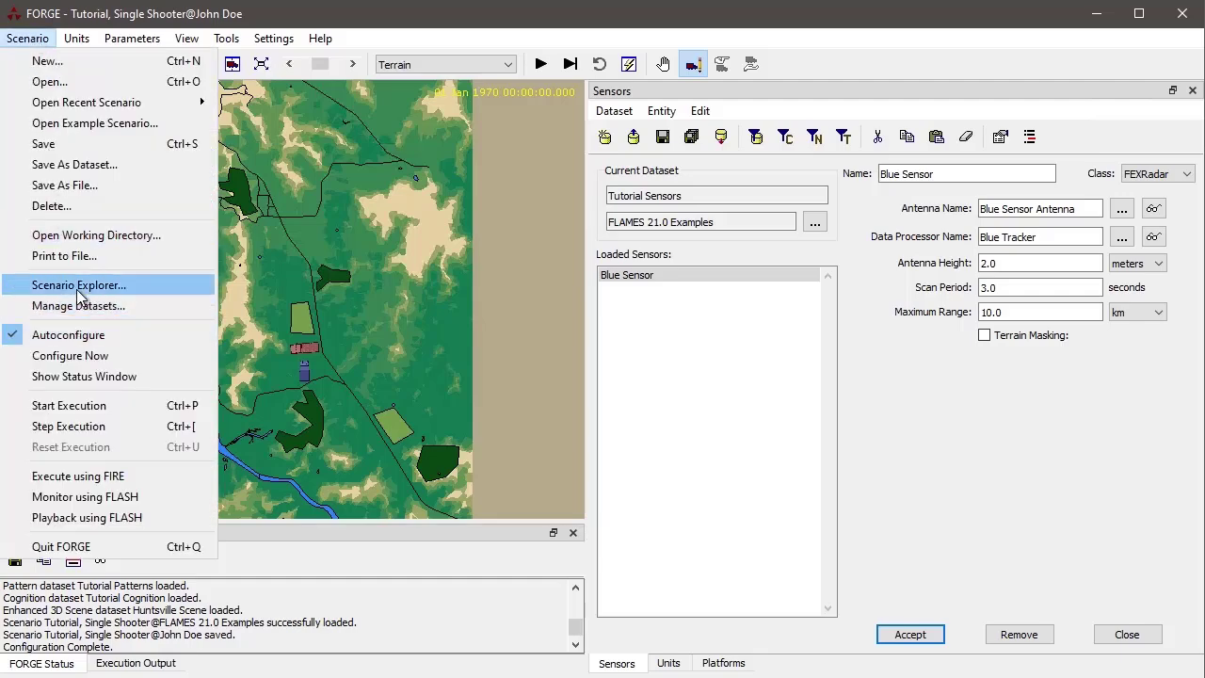
{"action": "left_click", "coordinate": [358, 145]}
{"action": "left_click", "coordinate": [144, 43]}
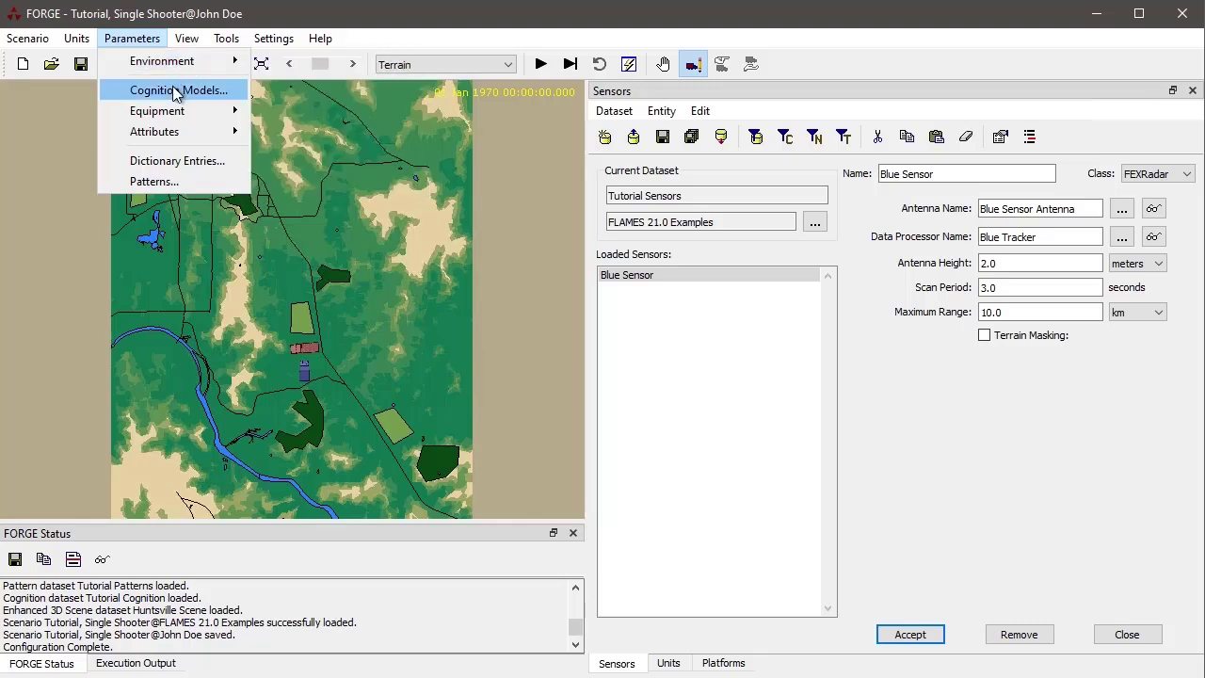
{"action": "mouse_move", "coordinate": [172, 112]}
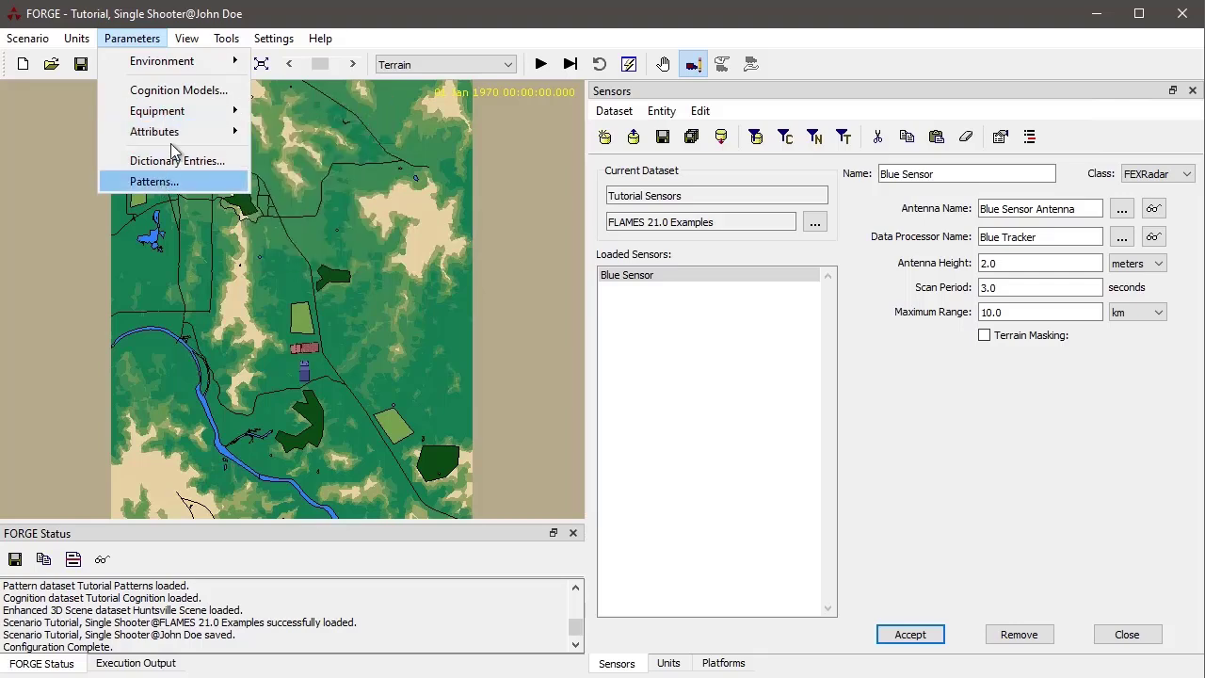
{"action": "mouse_move", "coordinate": [174, 137]}
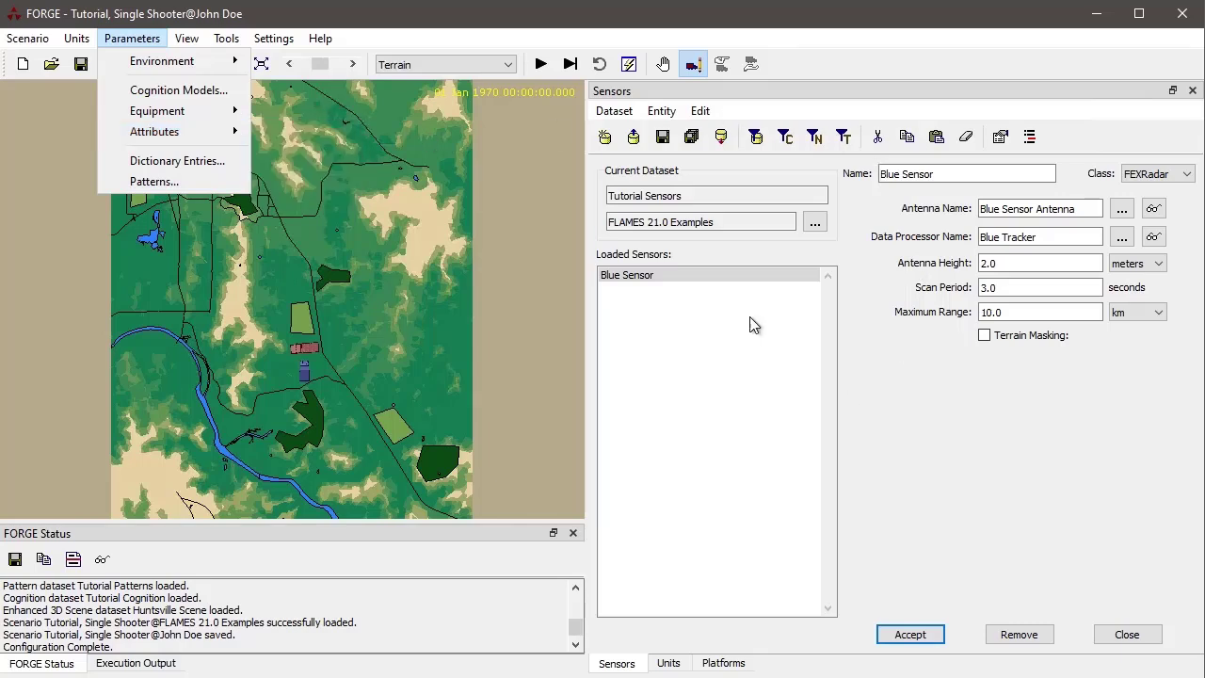
{"action": "left_click", "coordinate": [958, 389]}
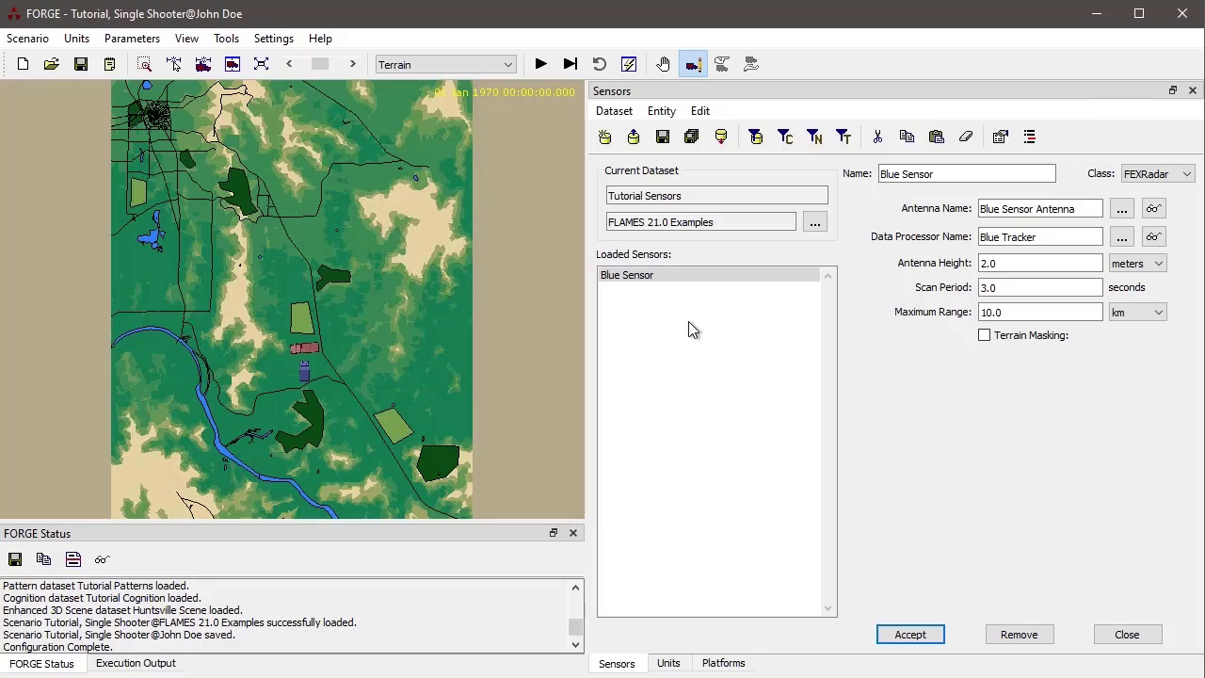
Step: Create a new sensor dataset, accept Blue Sensor into it, and highlight the resulting status message
{"action": "left_click", "coordinate": [670, 279]}
{"action": "left_click", "coordinate": [605, 138]}
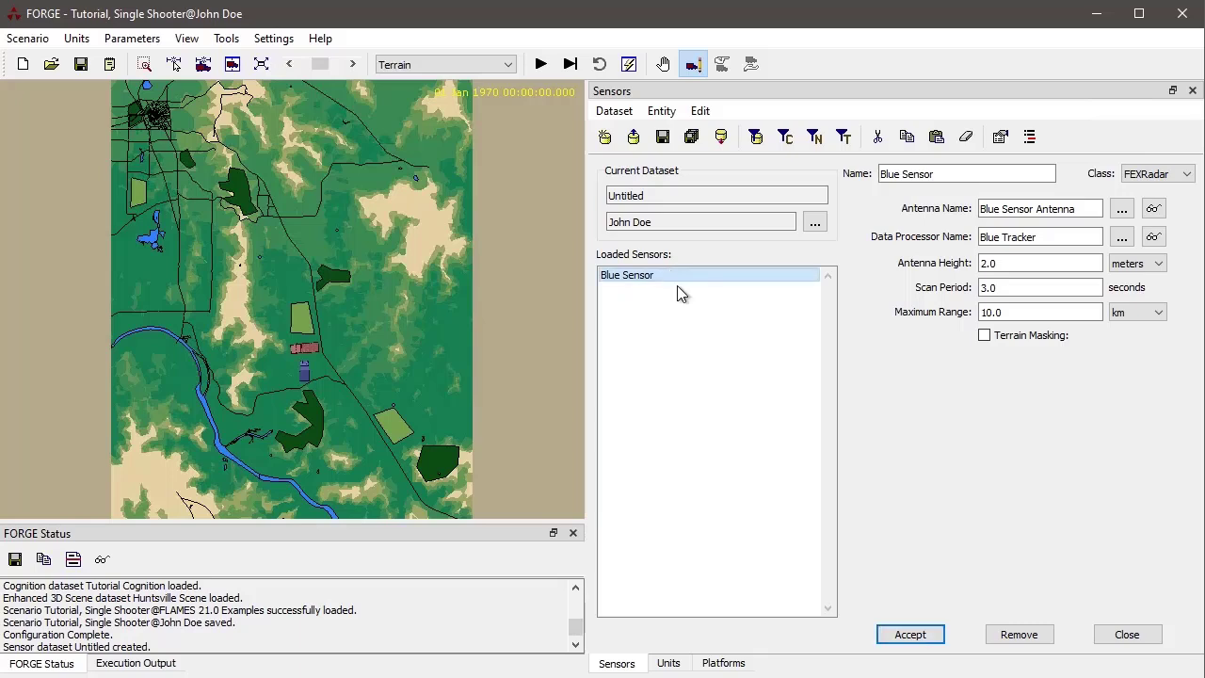
{"action": "left_click", "coordinate": [902, 636]}
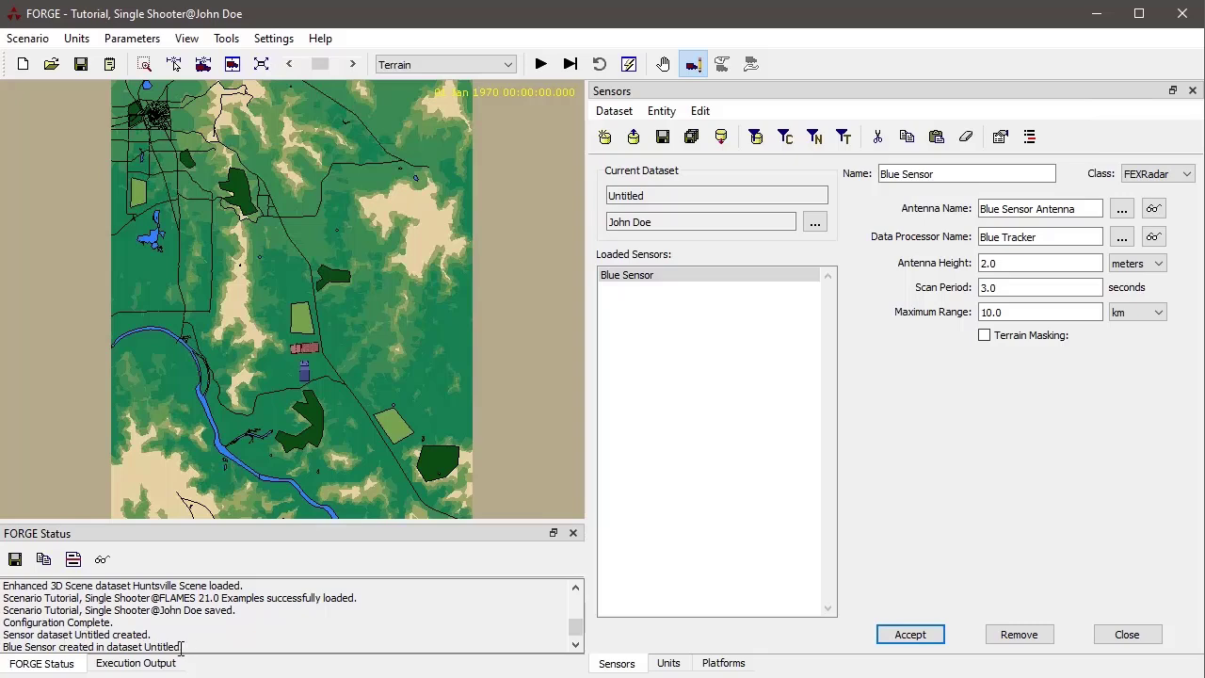
{"action": "left_click_drag", "start_coordinate": [188, 648], "coordinate": [4, 648]}
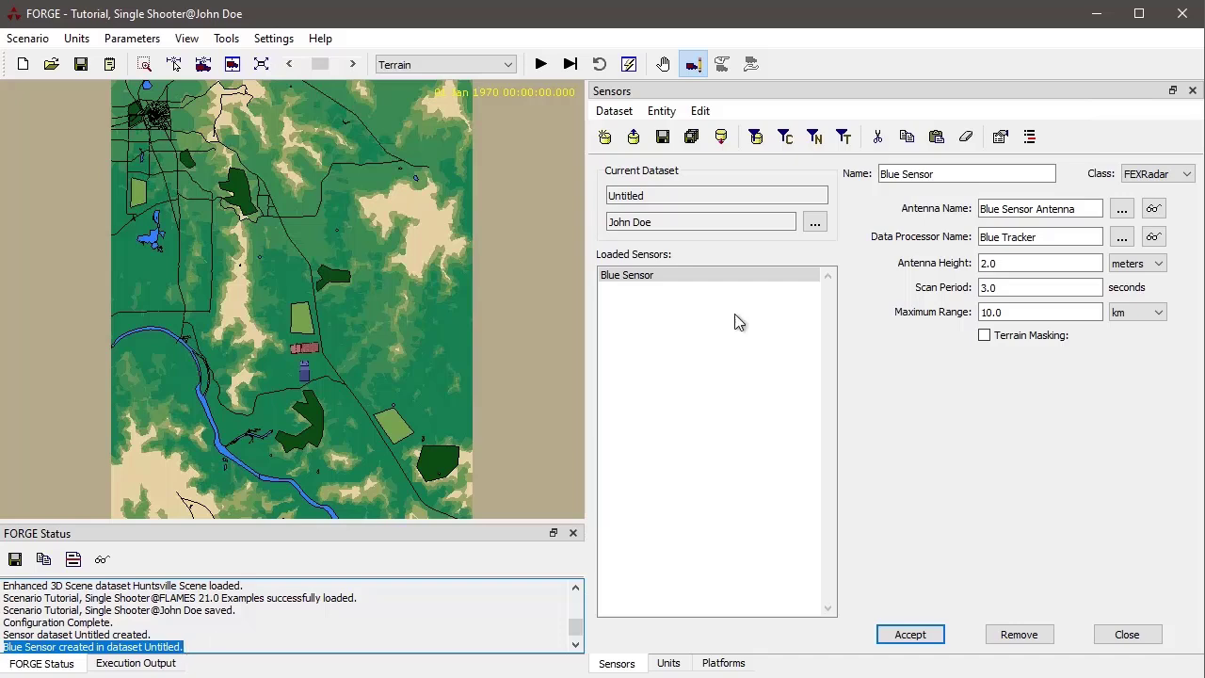
Step: Review the owners and names of the loaded sensor datasets, and cancel the dataset selection
{"action": "left_click", "coordinate": [816, 224]}
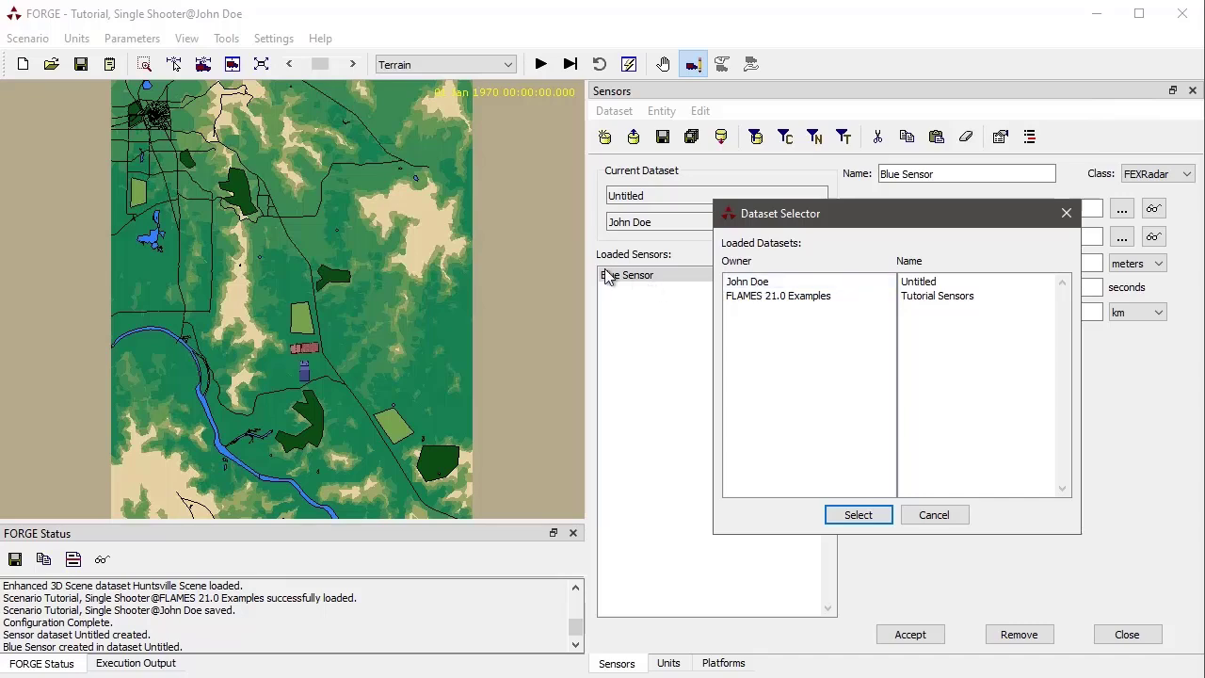
{"action": "left_click", "coordinate": [756, 286]}
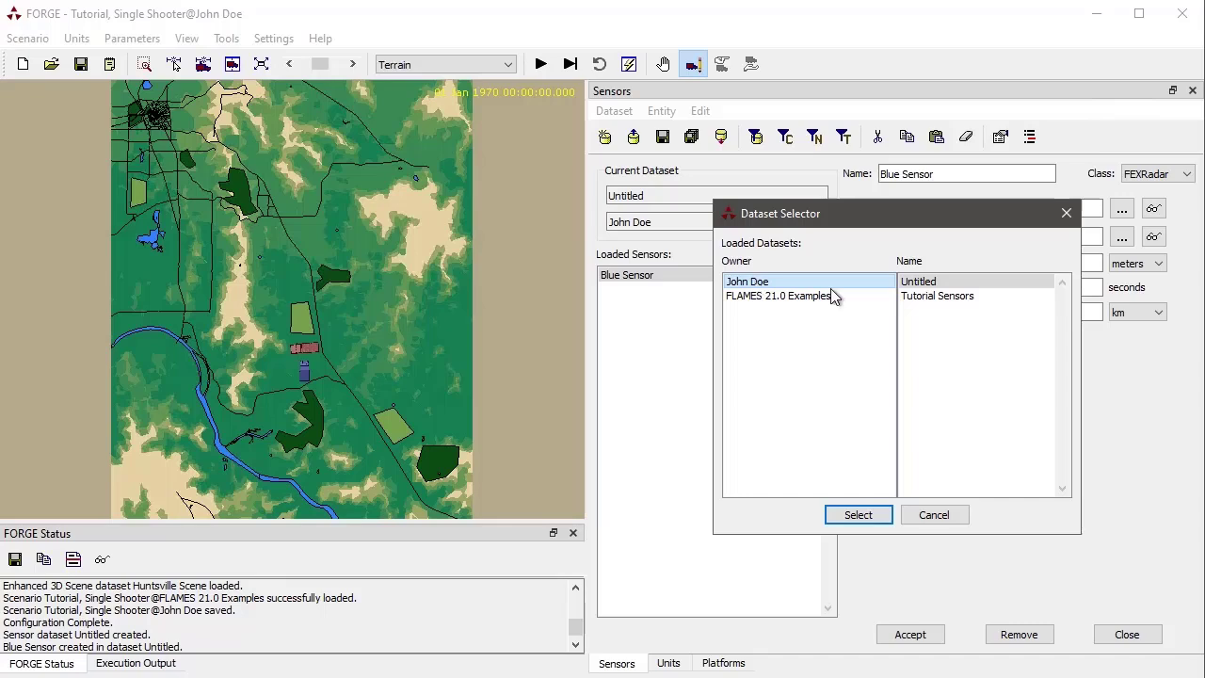
{"action": "left_click", "coordinate": [944, 515]}
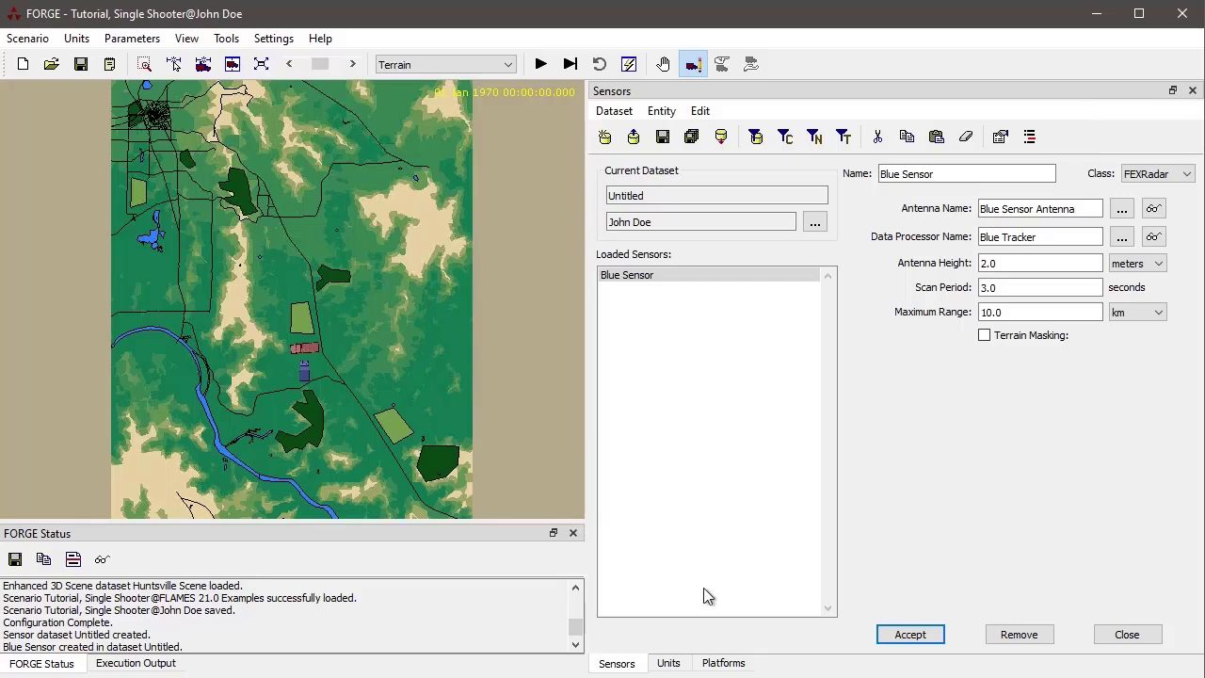
Step: Try to accept Red Truck's platform data into the Tutorial Platforms dataset, and dismiss the alert
{"action": "left_click", "coordinate": [723, 663]}
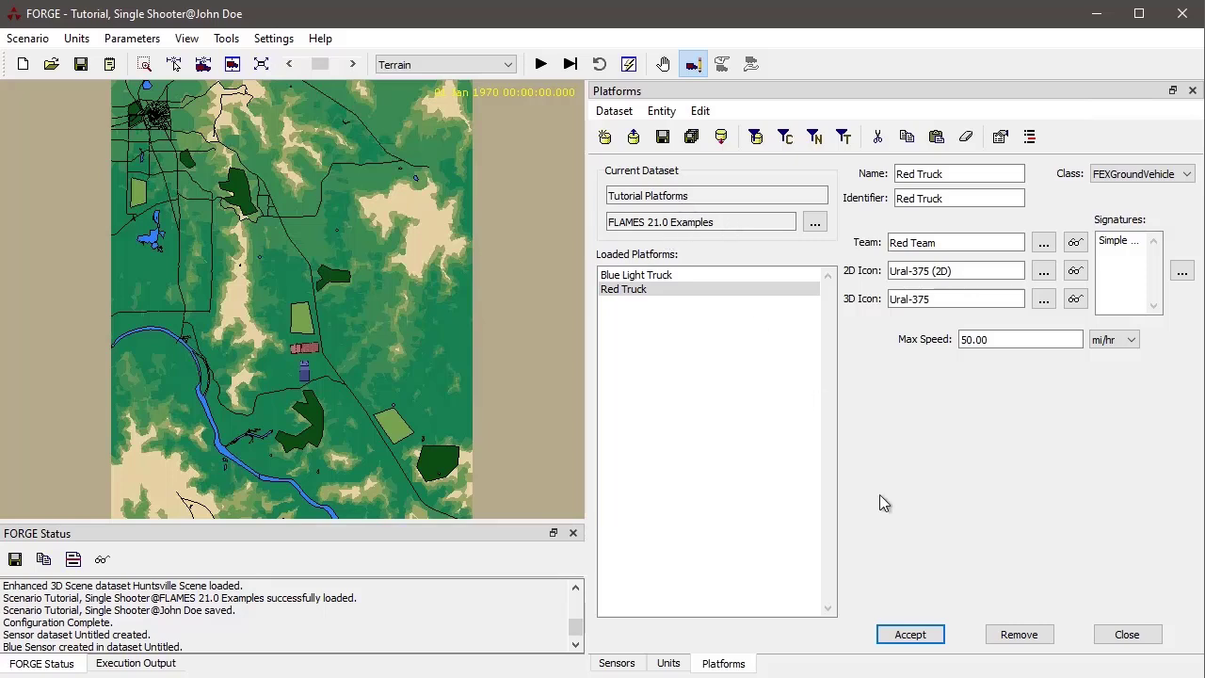
{"action": "left_click", "coordinate": [910, 635]}
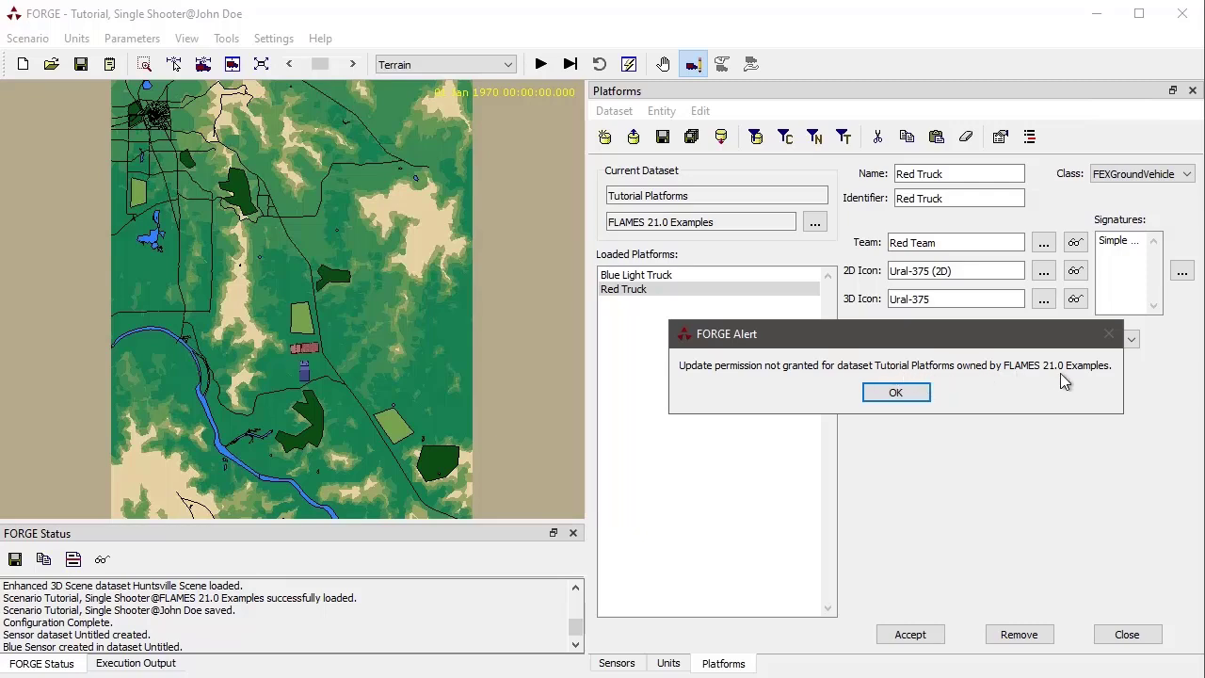
{"action": "left_click", "coordinate": [890, 394]}
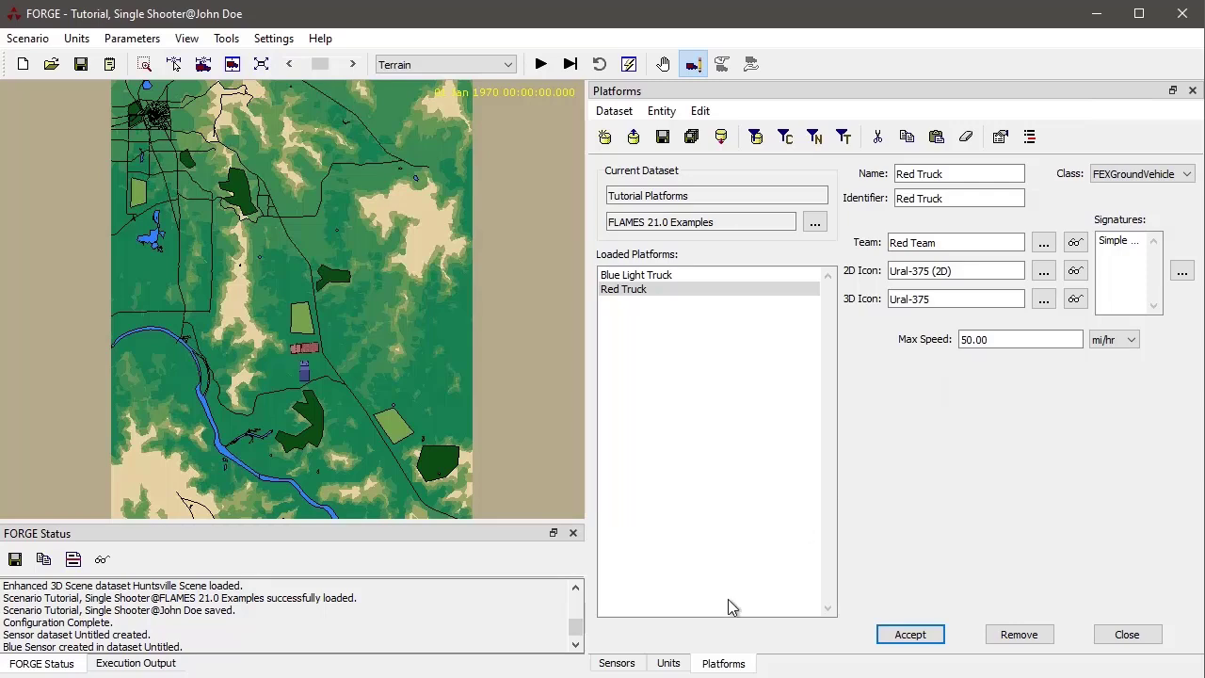
Step: Try to accept Blue Sensor with its data processor name cleared, and decline the change
{"action": "left_click", "coordinate": [620, 663]}
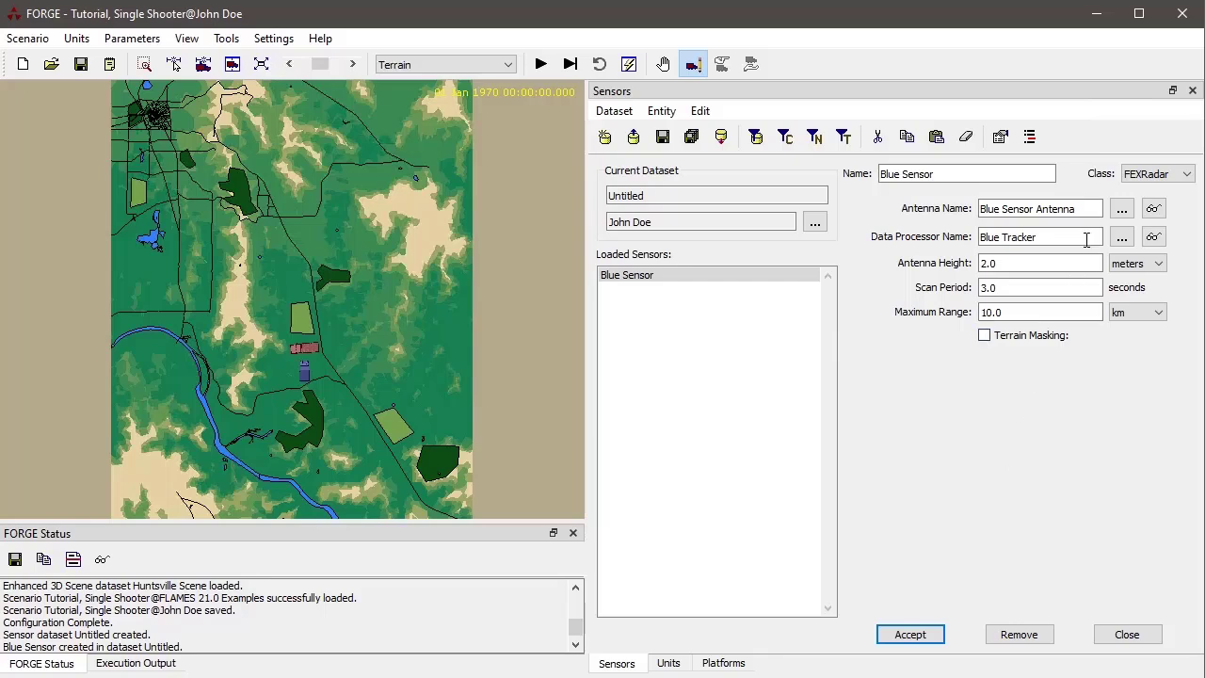
{"action": "left_click_drag", "start_coordinate": [1052, 237], "coordinate": [971, 235]}
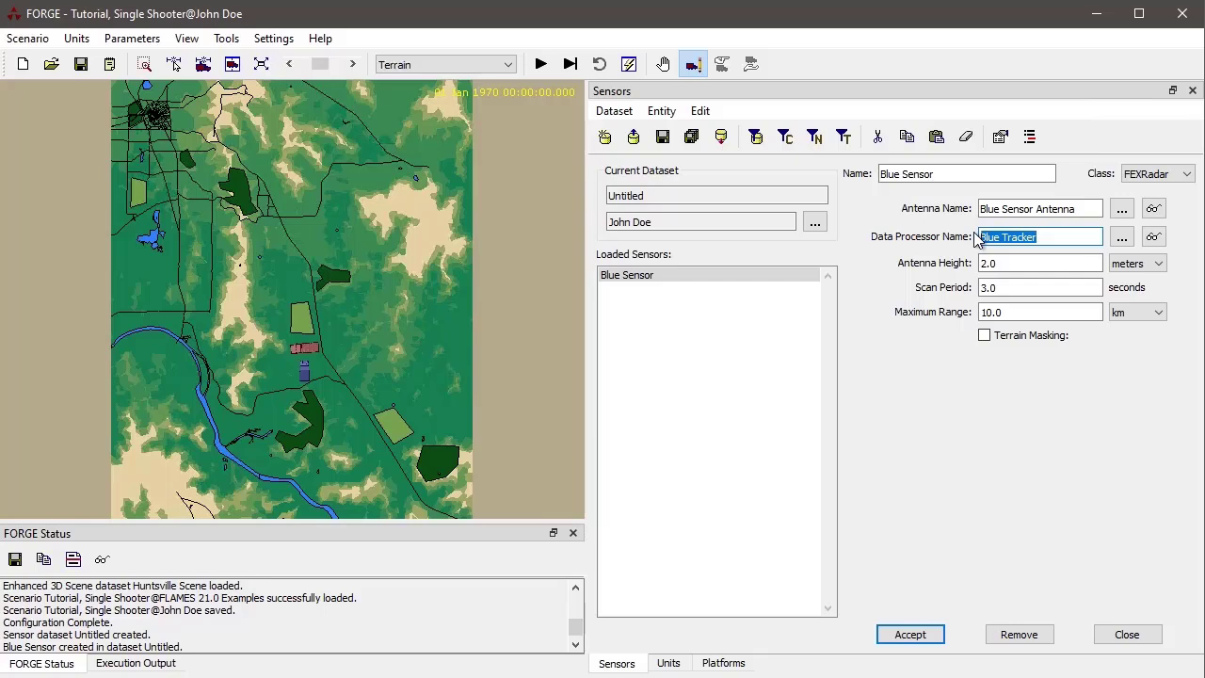
{"action": "key", "text": "BackSpace"}
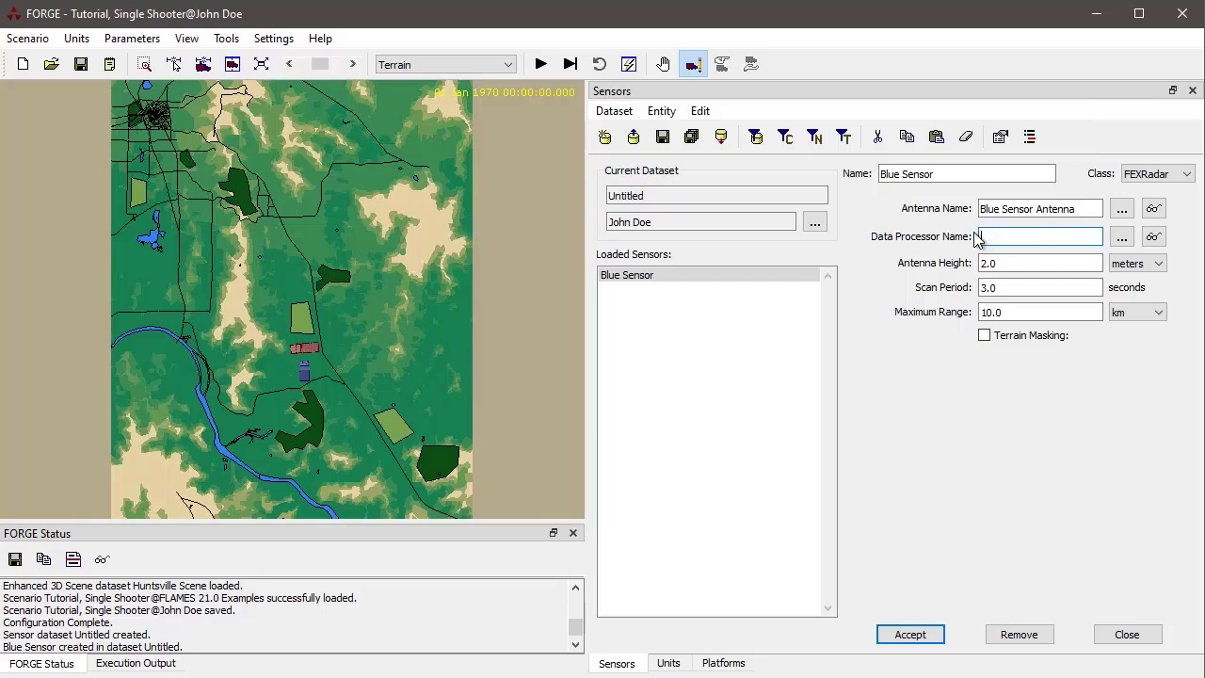
{"action": "left_click", "coordinate": [911, 635]}
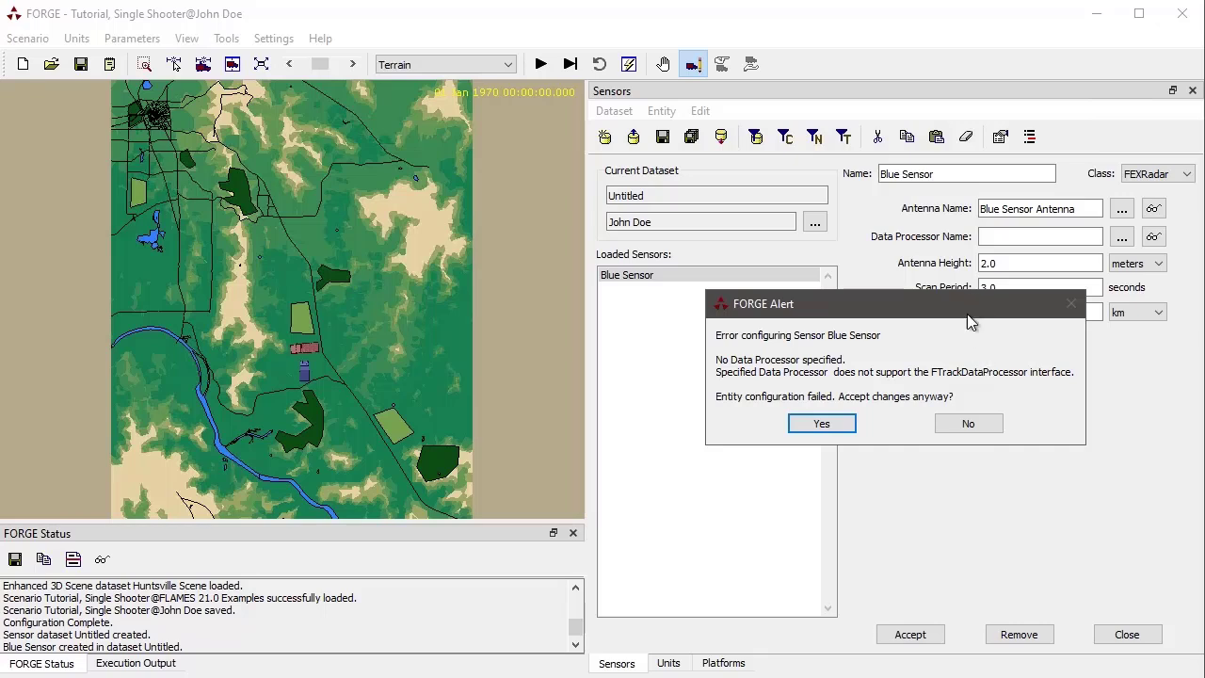
{"action": "left_click_drag", "start_coordinate": [967, 314], "coordinate": [955, 340]}
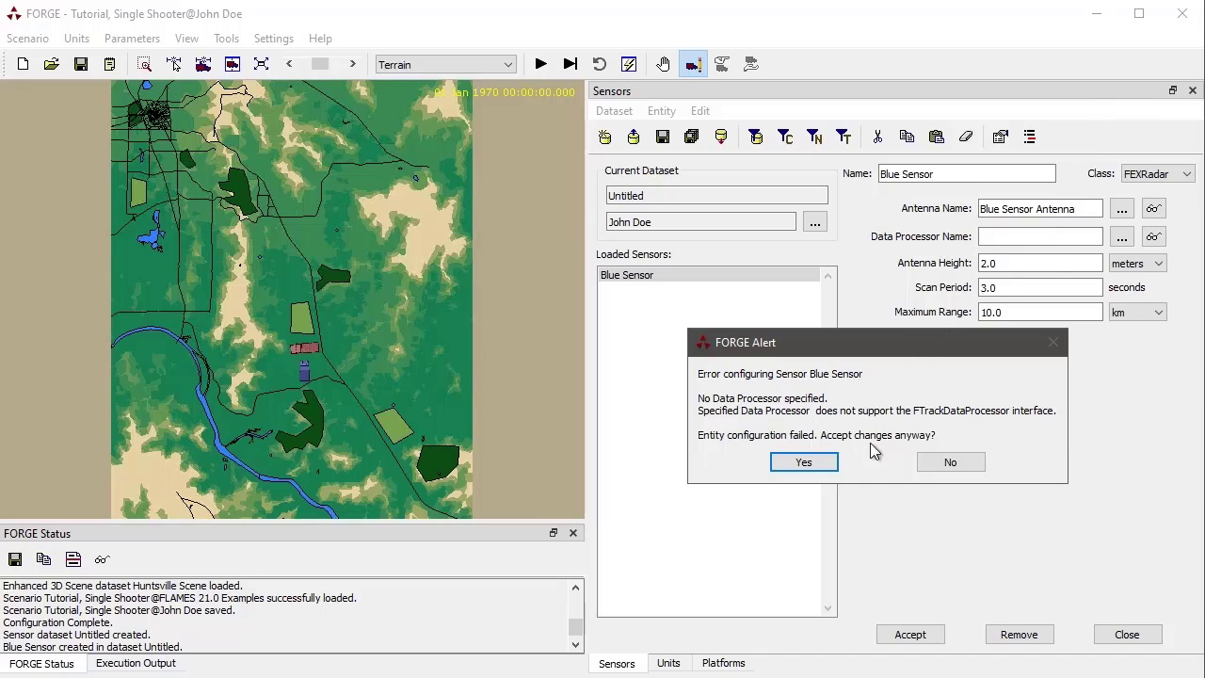
{"action": "left_click", "coordinate": [948, 462]}
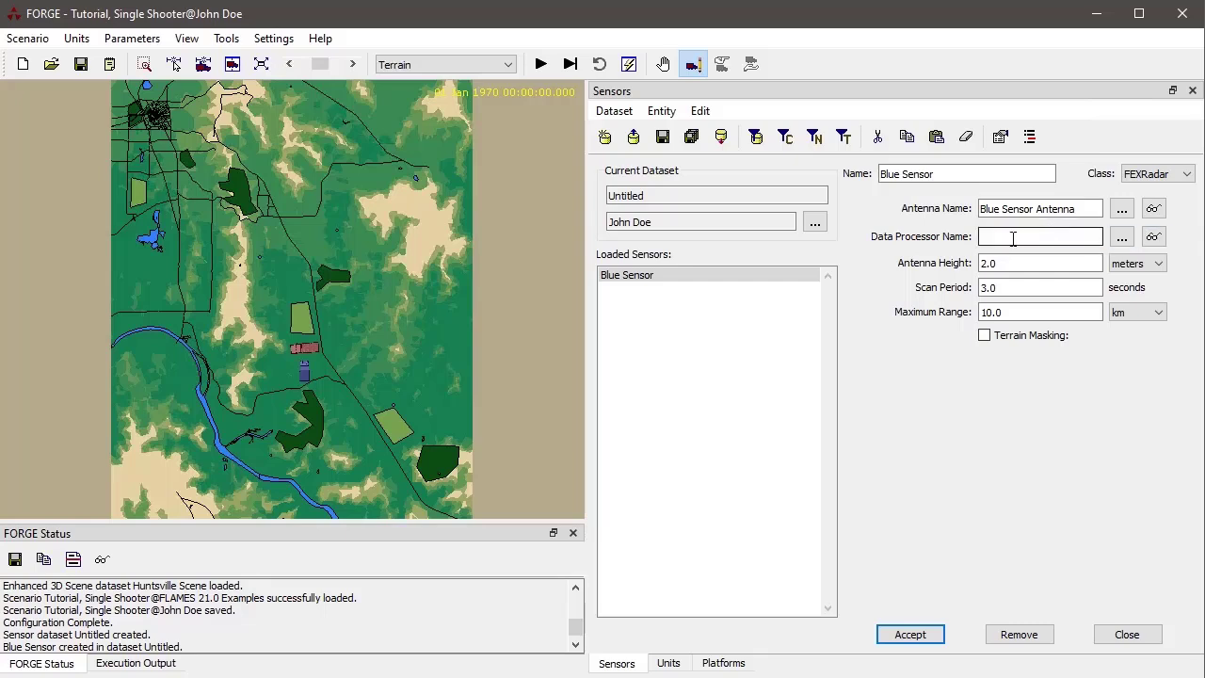
Step: Select Blue Tracker as Blue Sensor's data processor and accept the sensor
{"action": "left_click", "coordinate": [1123, 240]}
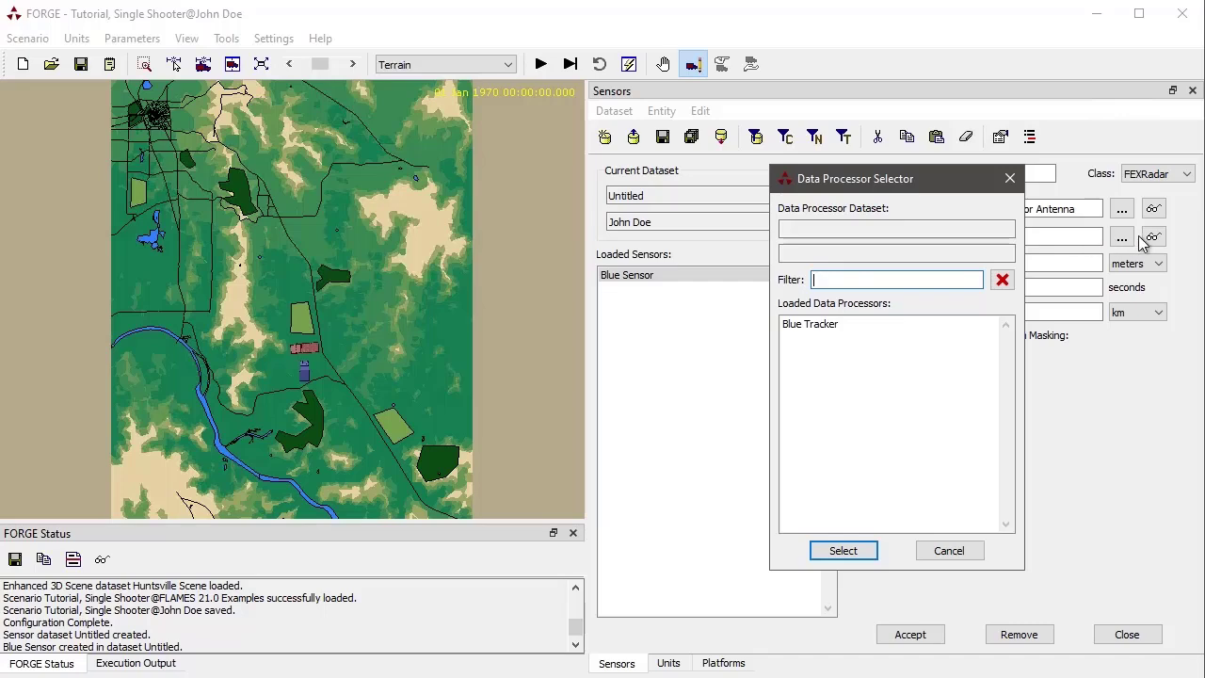
{"action": "double_click", "coordinate": [822, 327]}
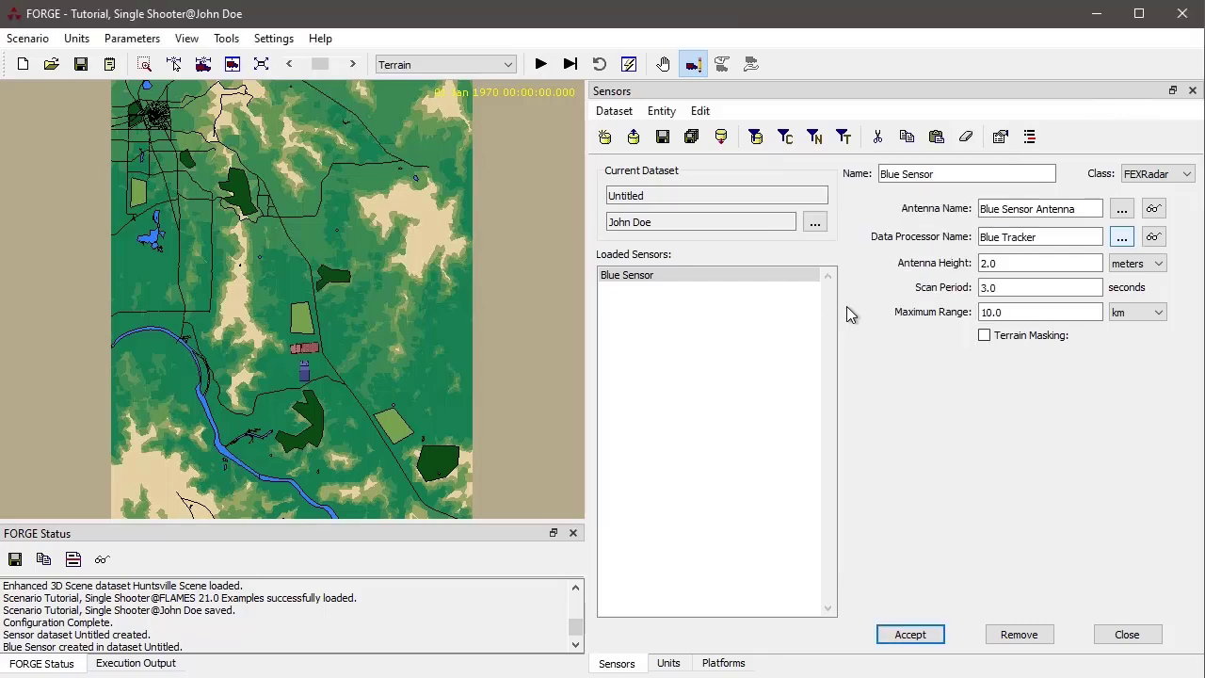
{"action": "left_click", "coordinate": [930, 637]}
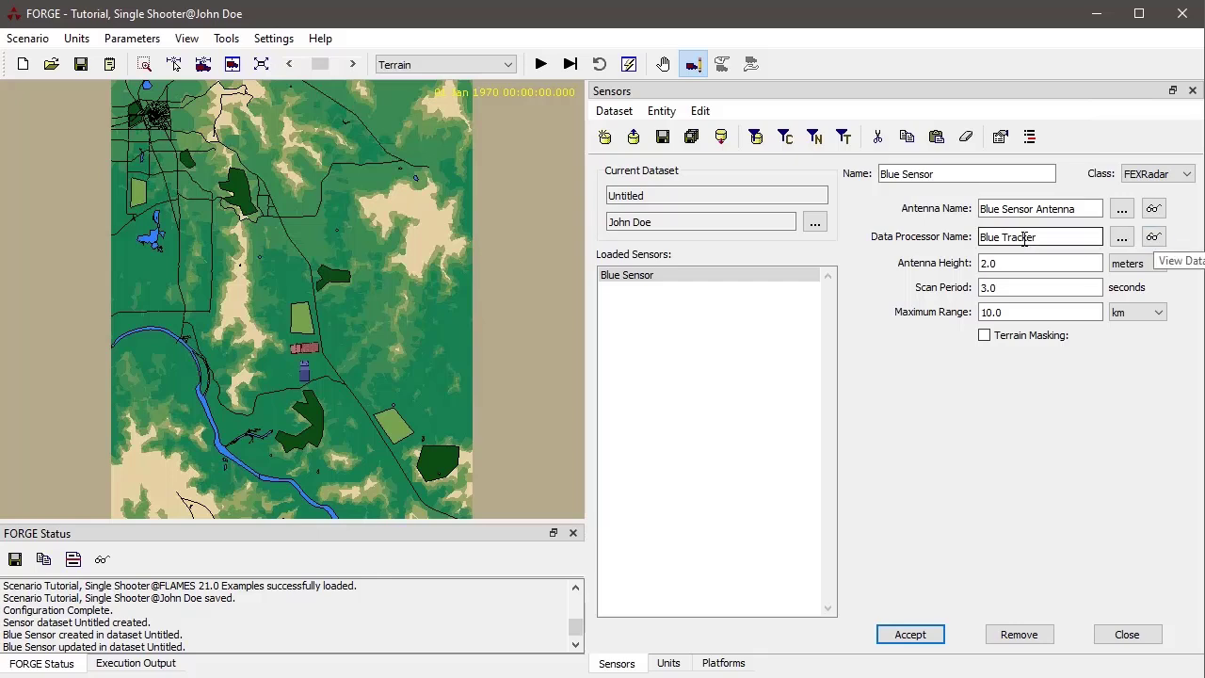
Step: View the Blue Tracker data processor's parameters, and compare Blue Sensor with the Blue Shooter unit's composition
{"action": "left_click", "coordinate": [1153, 237]}
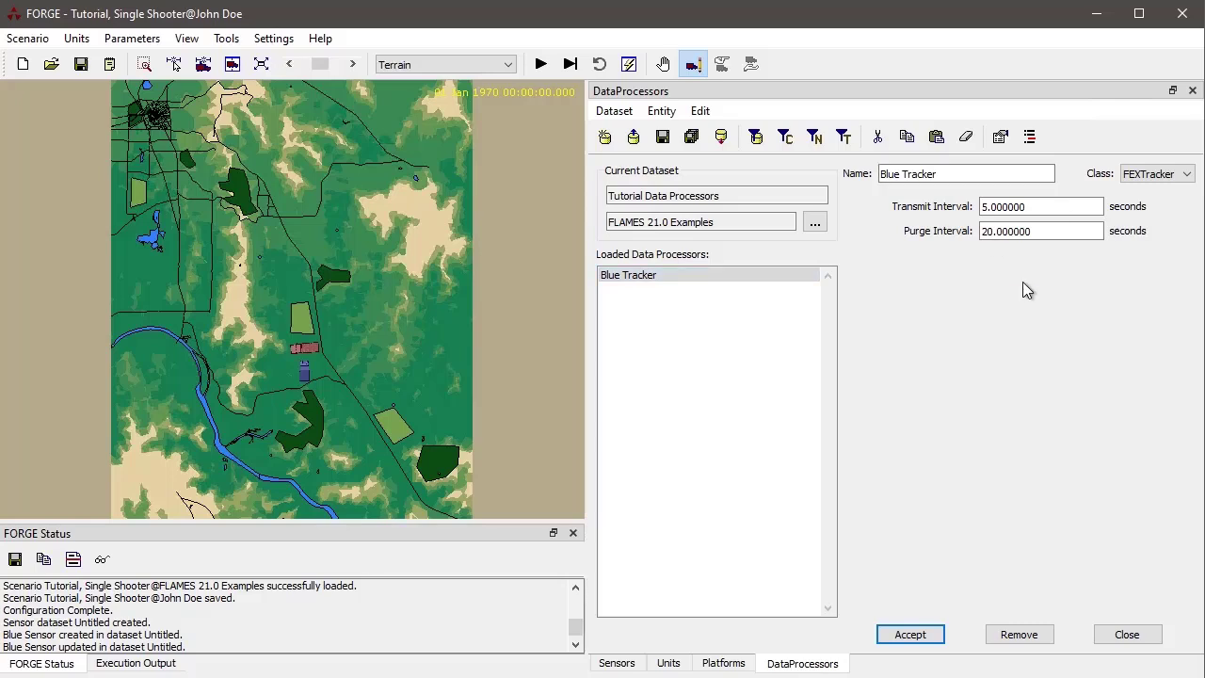
{"action": "left_click", "coordinate": [616, 663]}
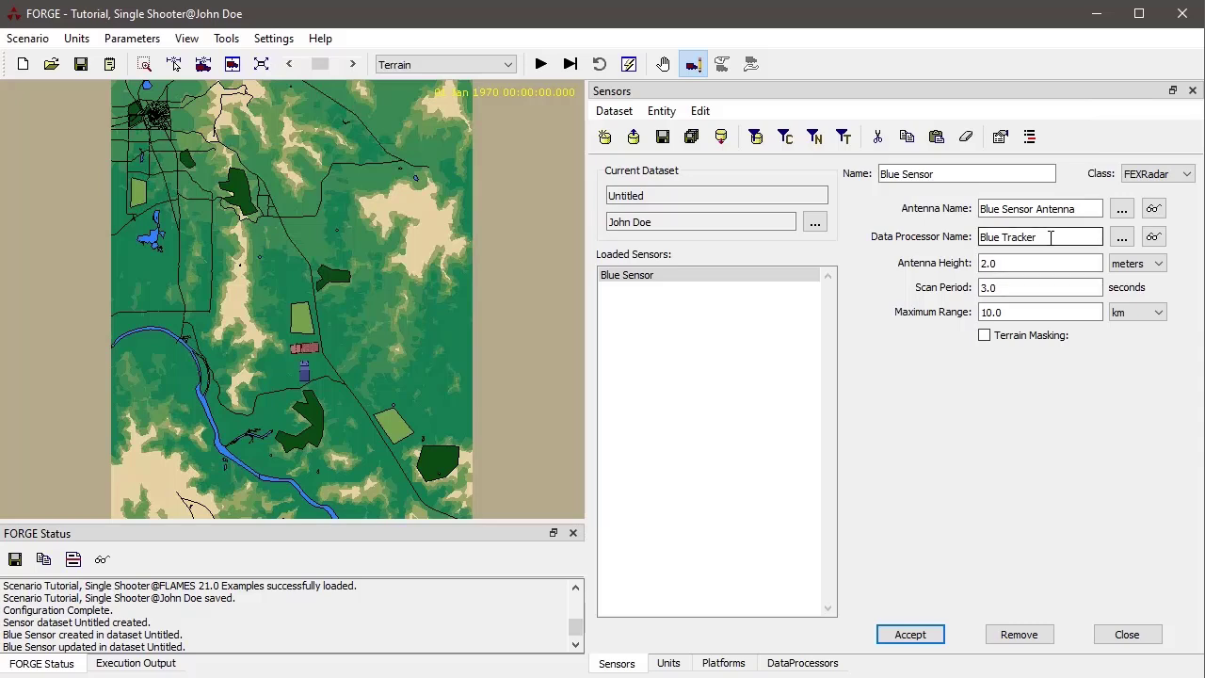
{"action": "left_click", "coordinate": [670, 662]}
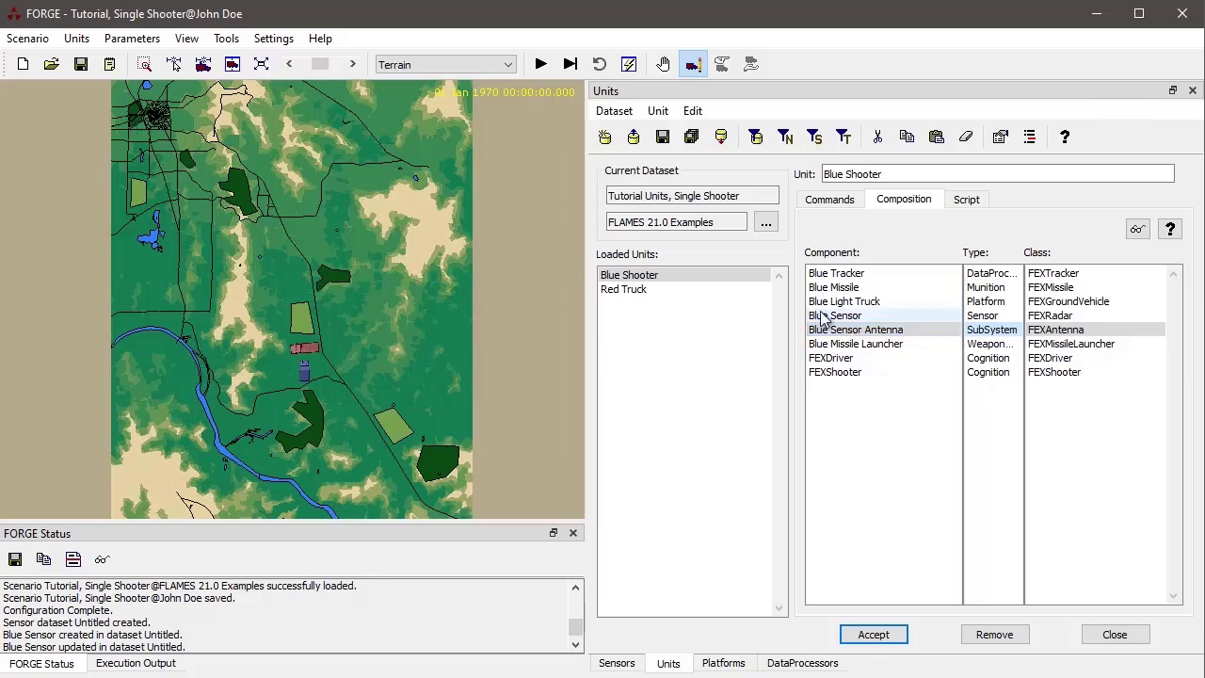
{"action": "left_click", "coordinate": [625, 667]}
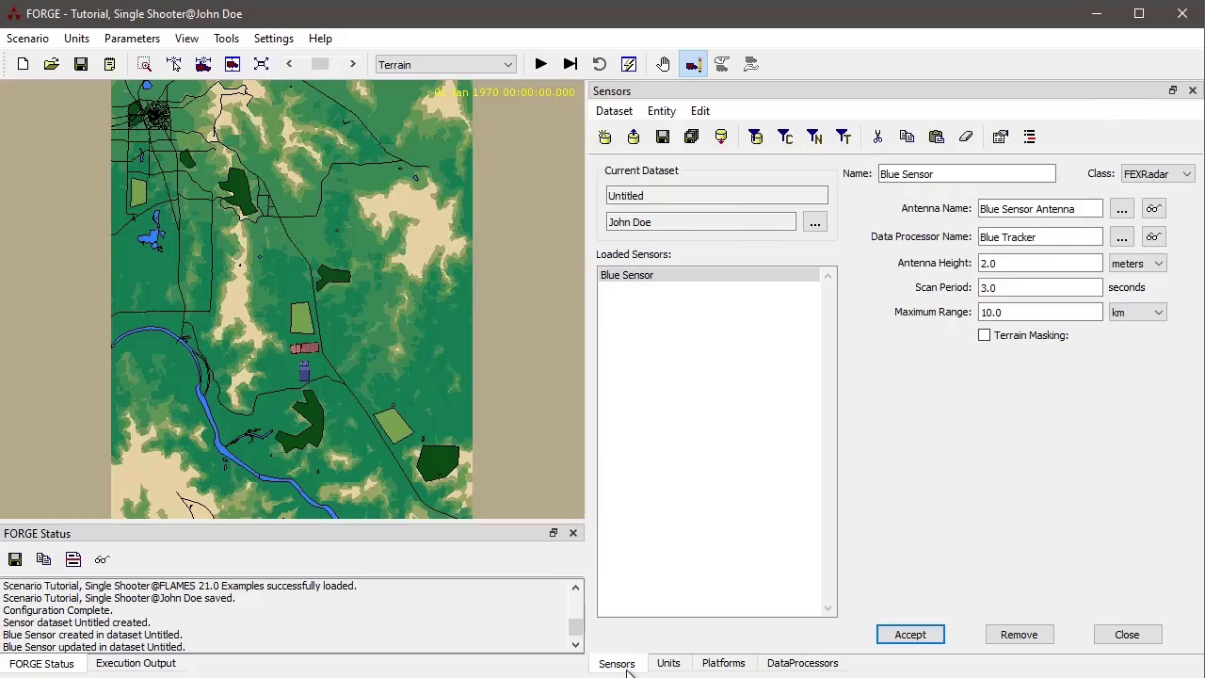
Step: Change Blue Sensor's data processor name to the misspelled Blue Tracke, and accept the sensor despite the configuration alert
{"action": "left_click", "coordinate": [1058, 240]}
{"action": "key", "text": "BackSpace"}
{"action": "left_click", "coordinate": [910, 635]}
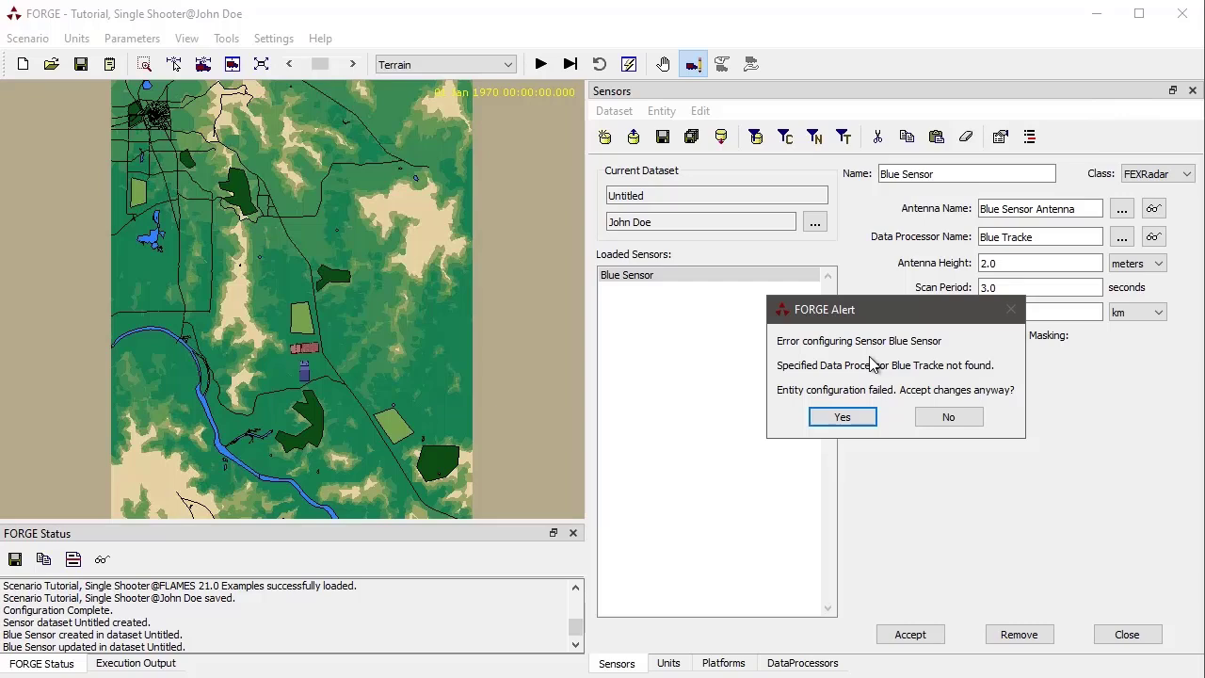
{"action": "left_click", "coordinate": [842, 417]}
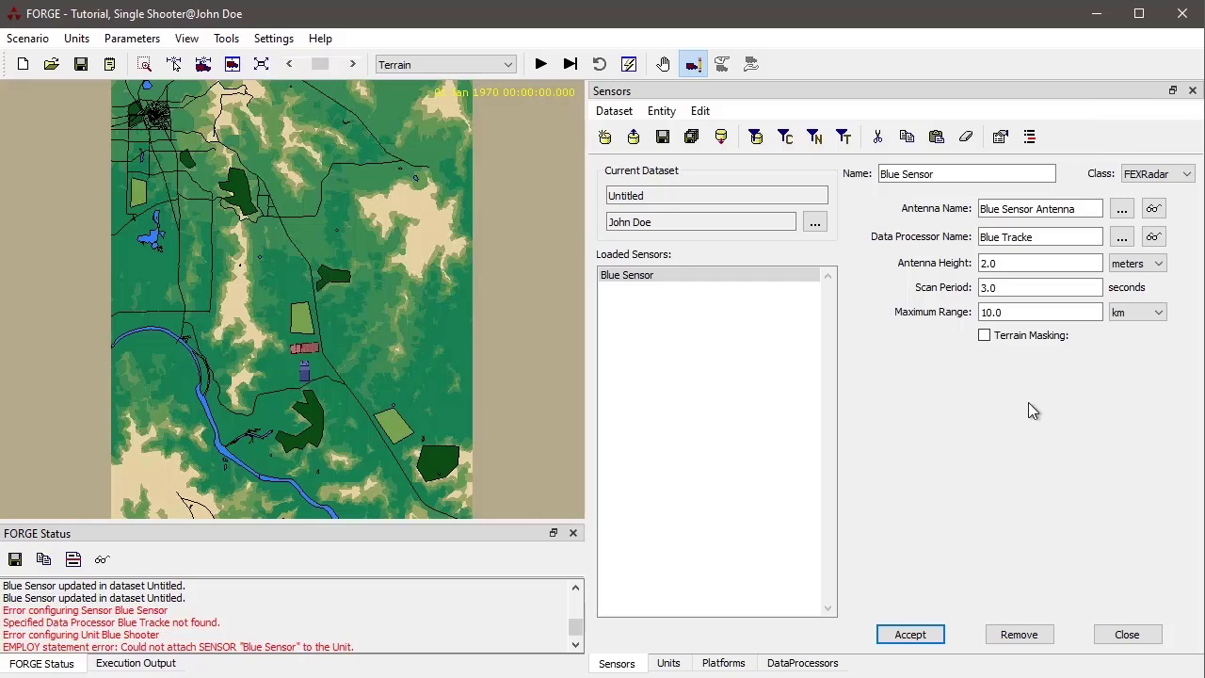
Step: Restore Blue Tracker as Blue Sensor's data processor from the loaded processors, and accept the sensor
{"action": "left_click", "coordinate": [904, 175]}
{"action": "left_click", "coordinate": [1056, 239]}
{"action": "left_click", "coordinate": [1121, 236]}
{"action": "left_click", "coordinate": [862, 324]}
{"action": "double_click", "coordinate": [861, 325]}
{"action": "left_click", "coordinate": [914, 635]}
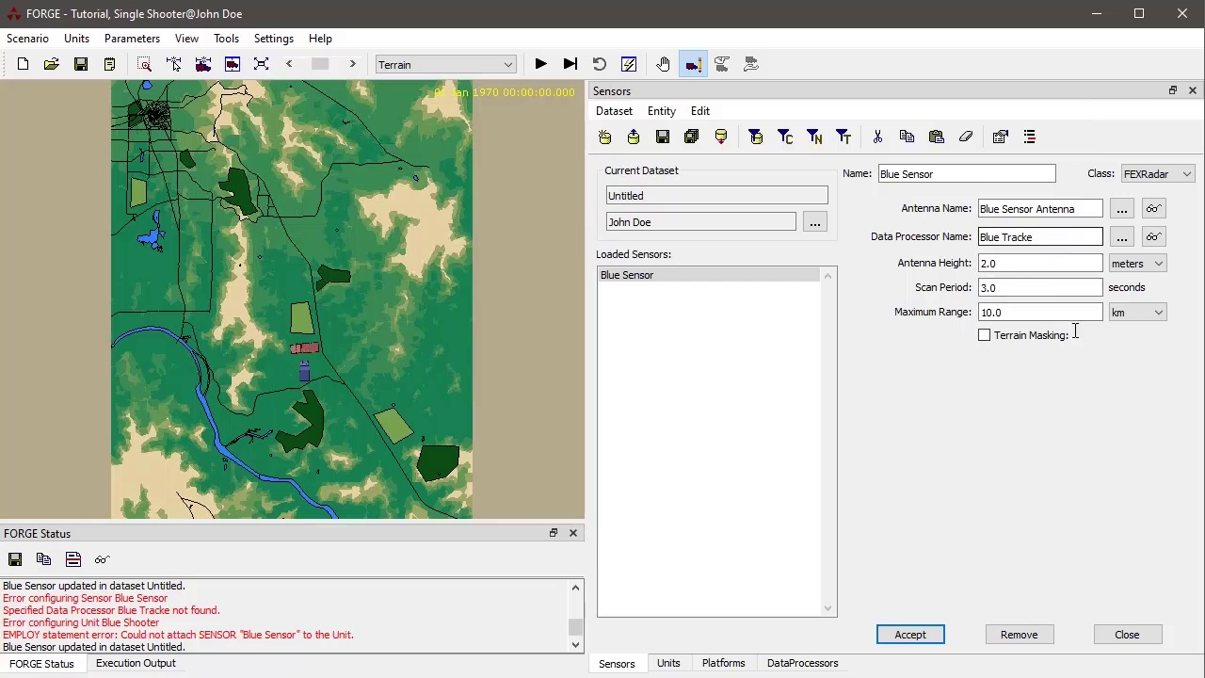
Step: Accept Blue Sensor again with data processor Blue Tracke despite the alert, and decline a second acceptance
{"action": "left_click", "coordinate": [909, 633]}
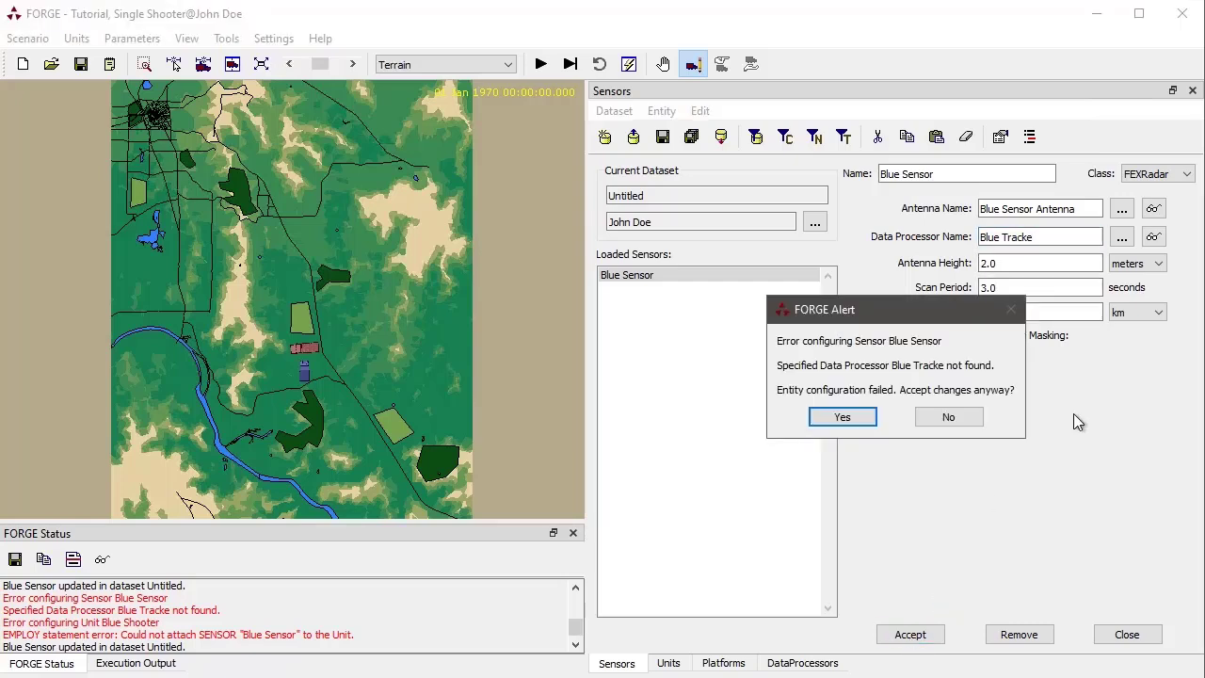
{"action": "left_click", "coordinate": [841, 417]}
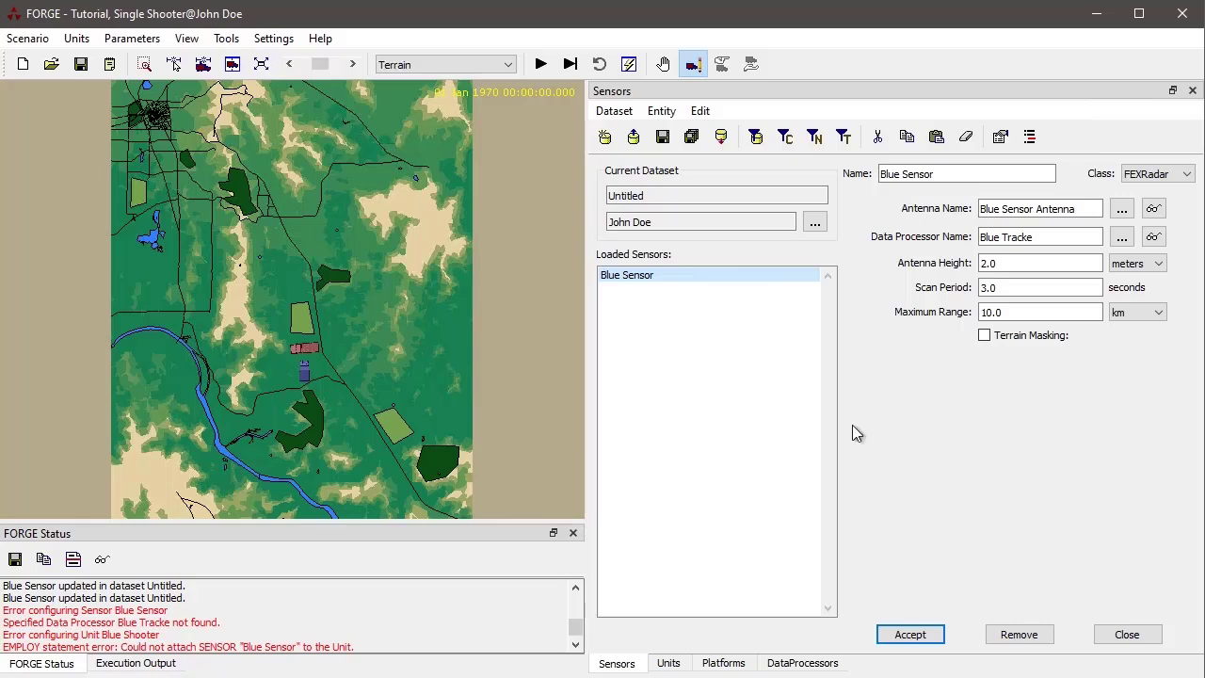
{"action": "left_click", "coordinate": [910, 635]}
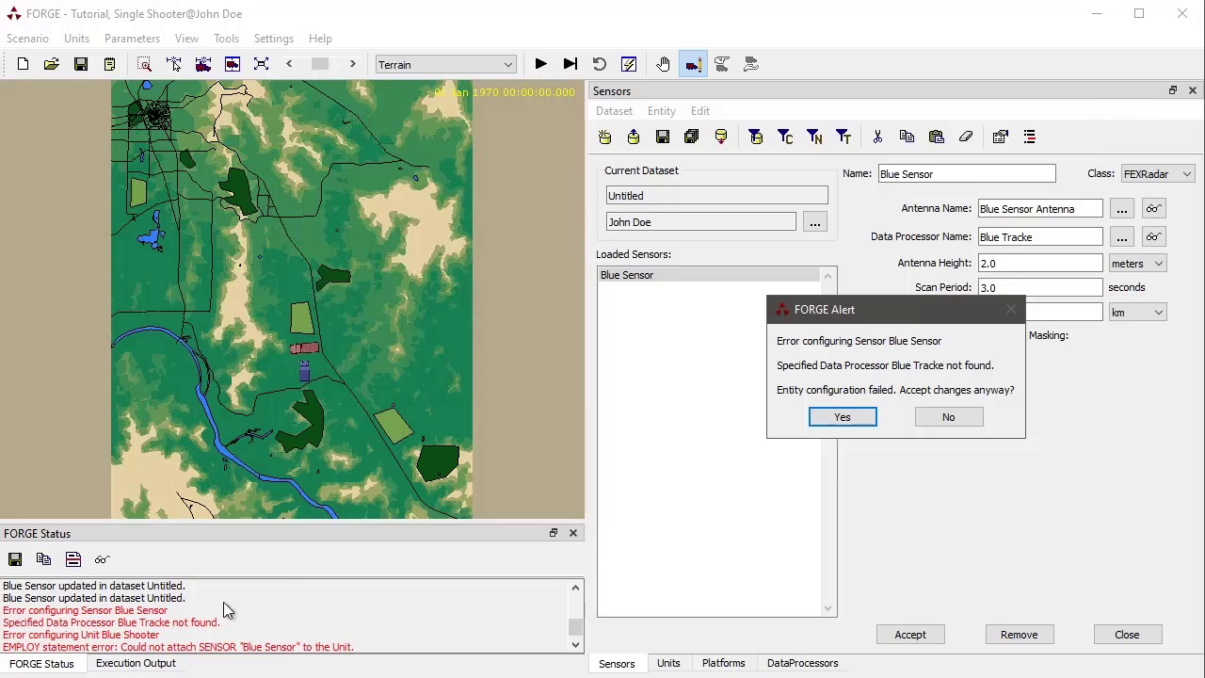
{"action": "left_click", "coordinate": [941, 417]}
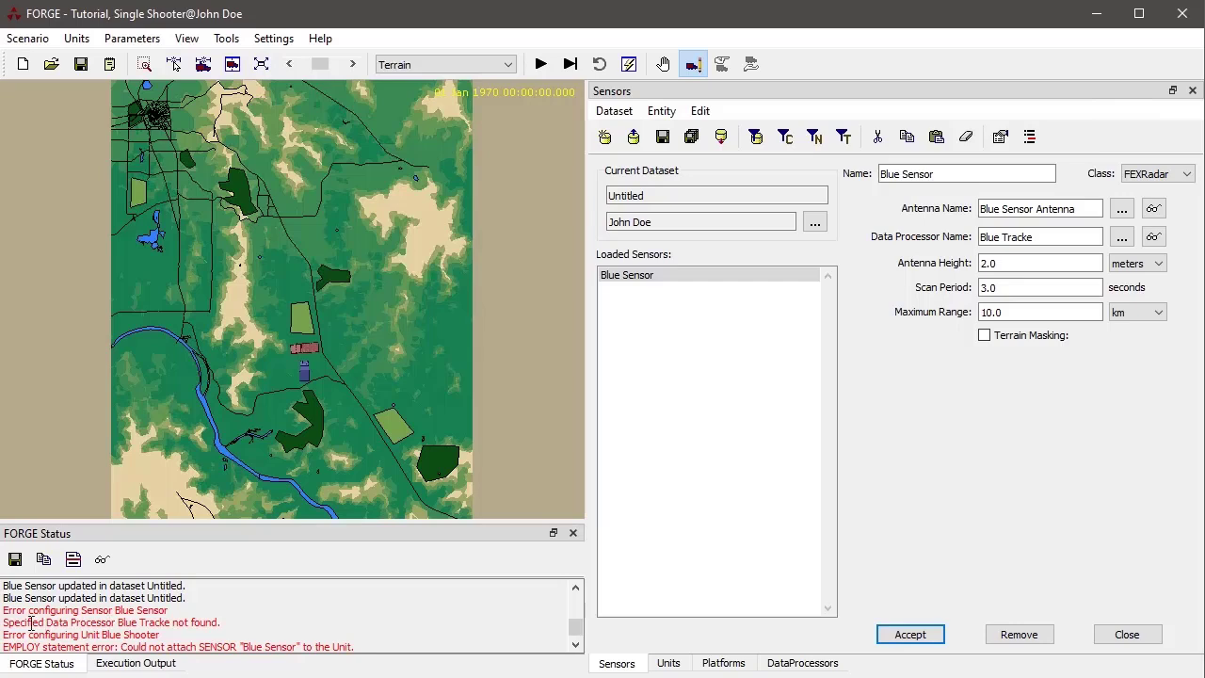
Step: Highlight the sensor and unit configuration errors in the status log, along with the preceding Blue Sensor update message
{"action": "left_click_drag", "start_coordinate": [6, 624], "coordinate": [237, 635]}
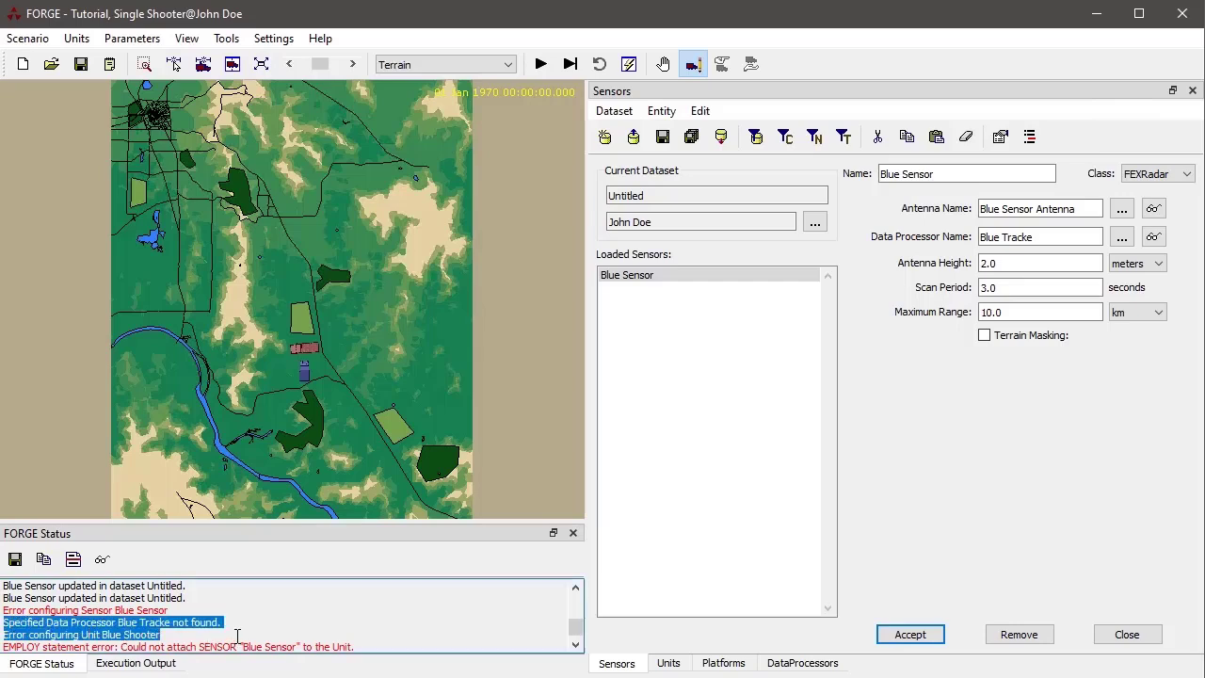
{"action": "left_click", "coordinate": [239, 623]}
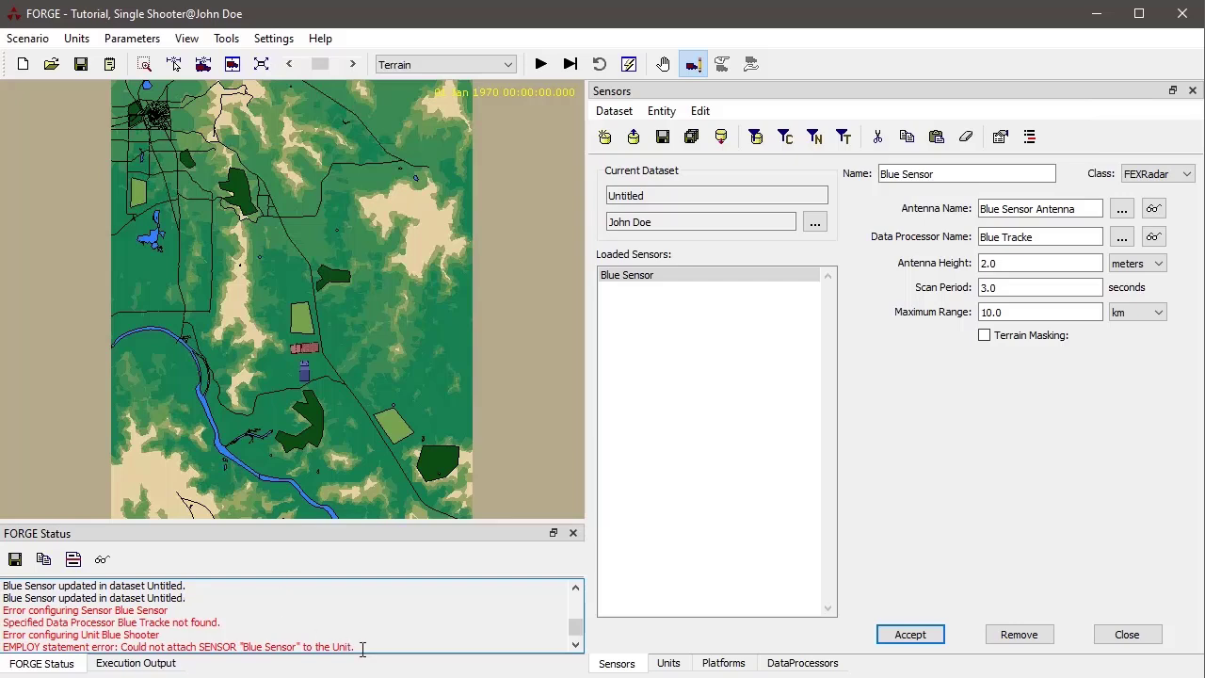
{"action": "left_click_drag", "start_coordinate": [355, 647], "coordinate": [3, 610]}
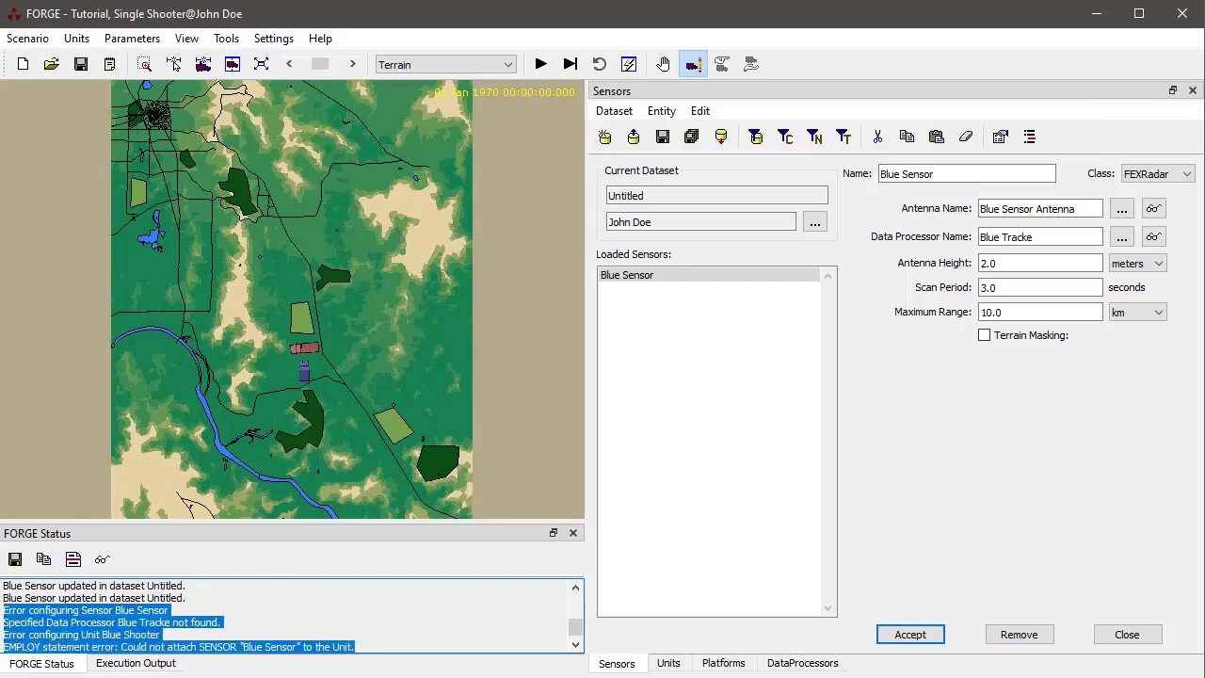
{"action": "left_click", "coordinate": [283, 625]}
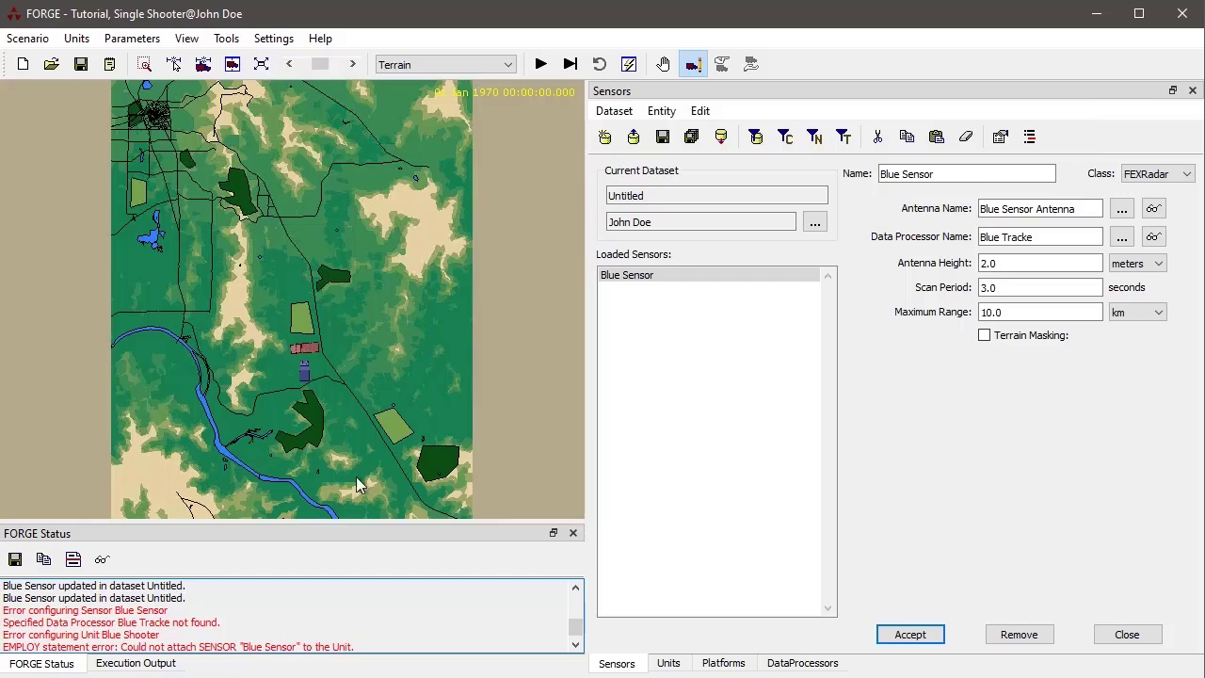
{"action": "left_click_drag", "start_coordinate": [354, 647], "coordinate": [3, 610]}
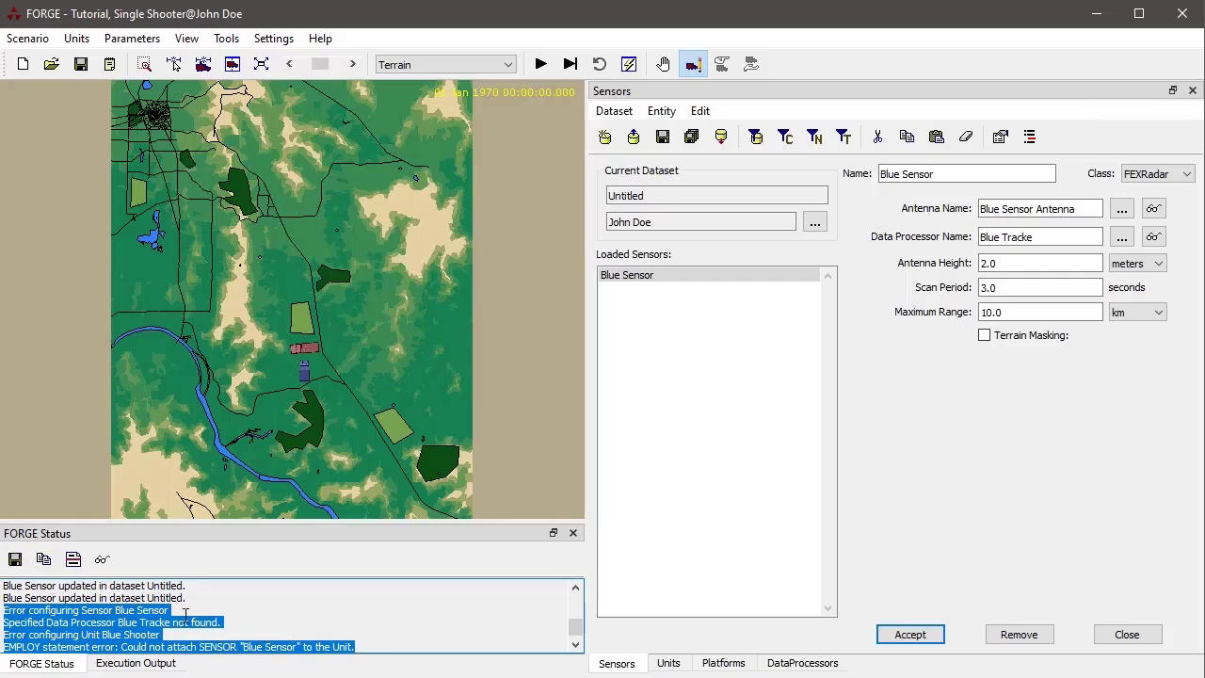
{"action": "left_click_drag", "start_coordinate": [215, 603], "coordinate": [3, 598]}
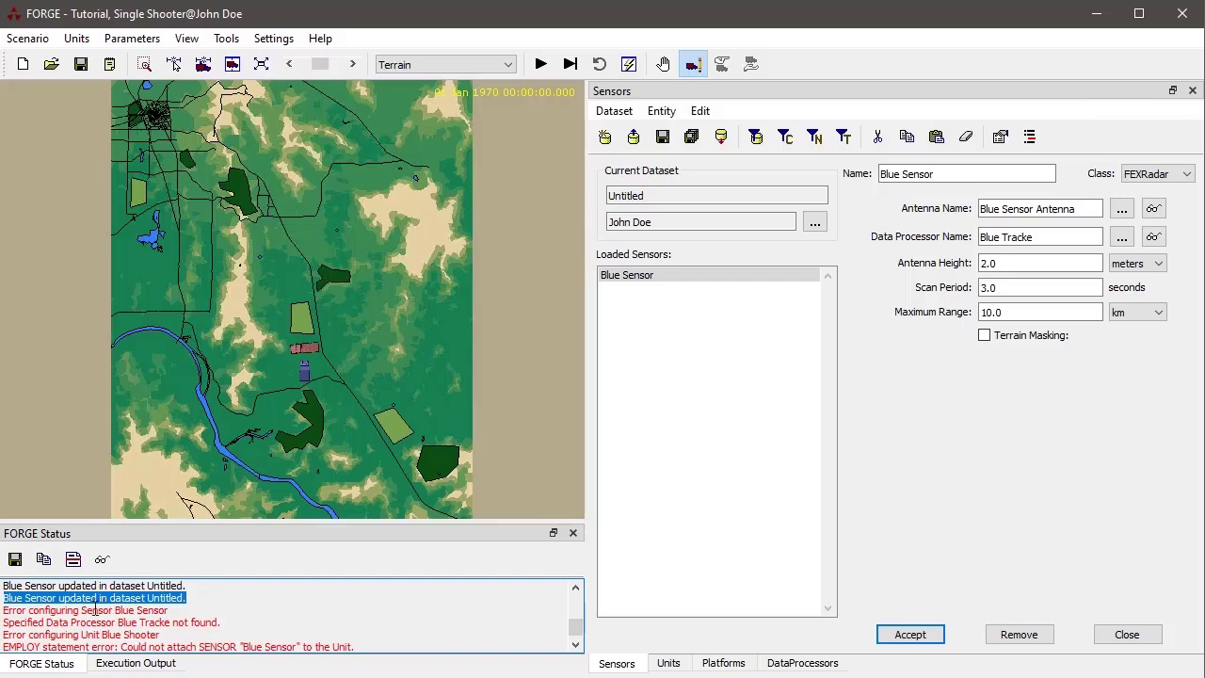
Step: Close the sensor parameters and reopen Blue Sensor's parameters from its configuration error in the status log
{"action": "left_click", "coordinate": [94, 610]}
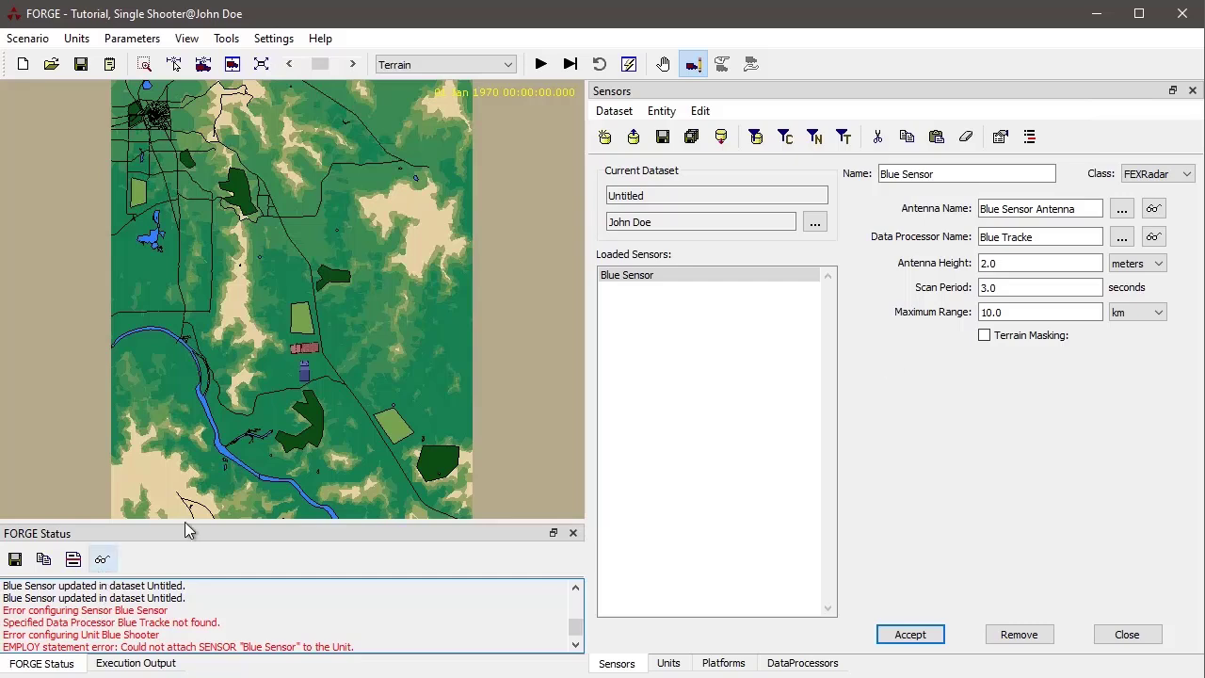
{"action": "left_click", "coordinate": [1192, 90]}
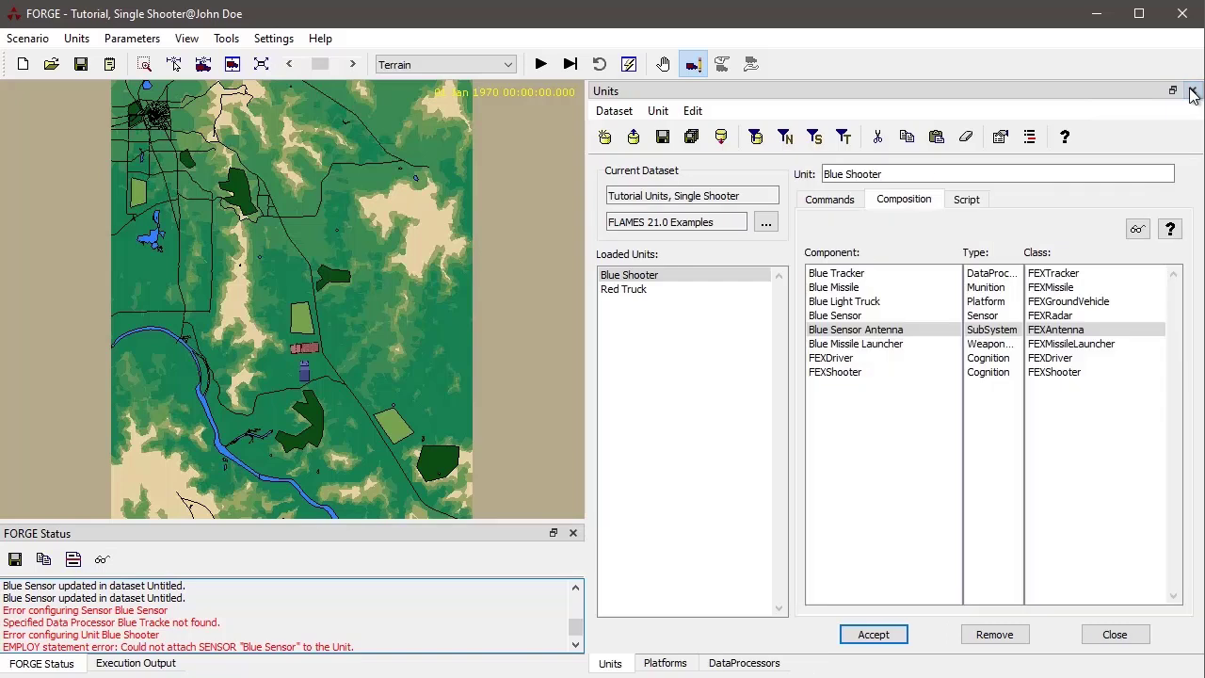
{"action": "left_click", "coordinate": [100, 563]}
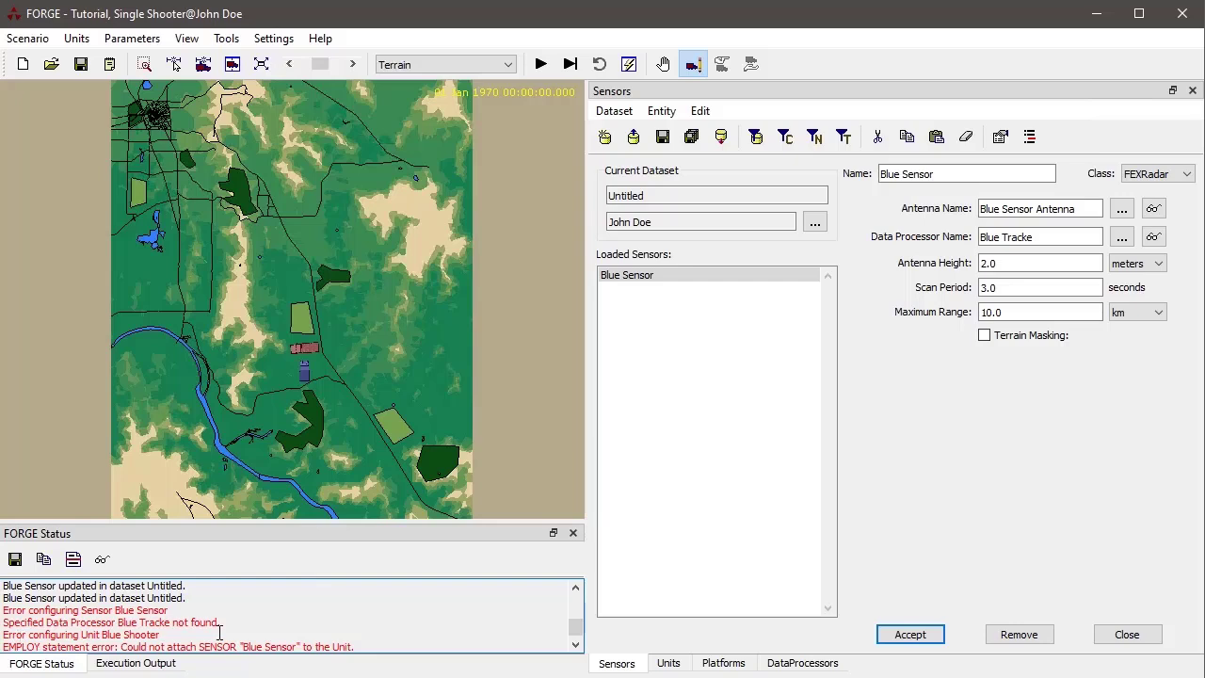
Step: Highlight the EMPLOY statement error and its sensor name in the status log, and reload the Blue Shooter unit's composition
{"action": "left_click", "coordinate": [1033, 229]}
{"action": "scroll", "coordinate": [313, 628], "scroll_direction": "down", "scroll_amount": 1}
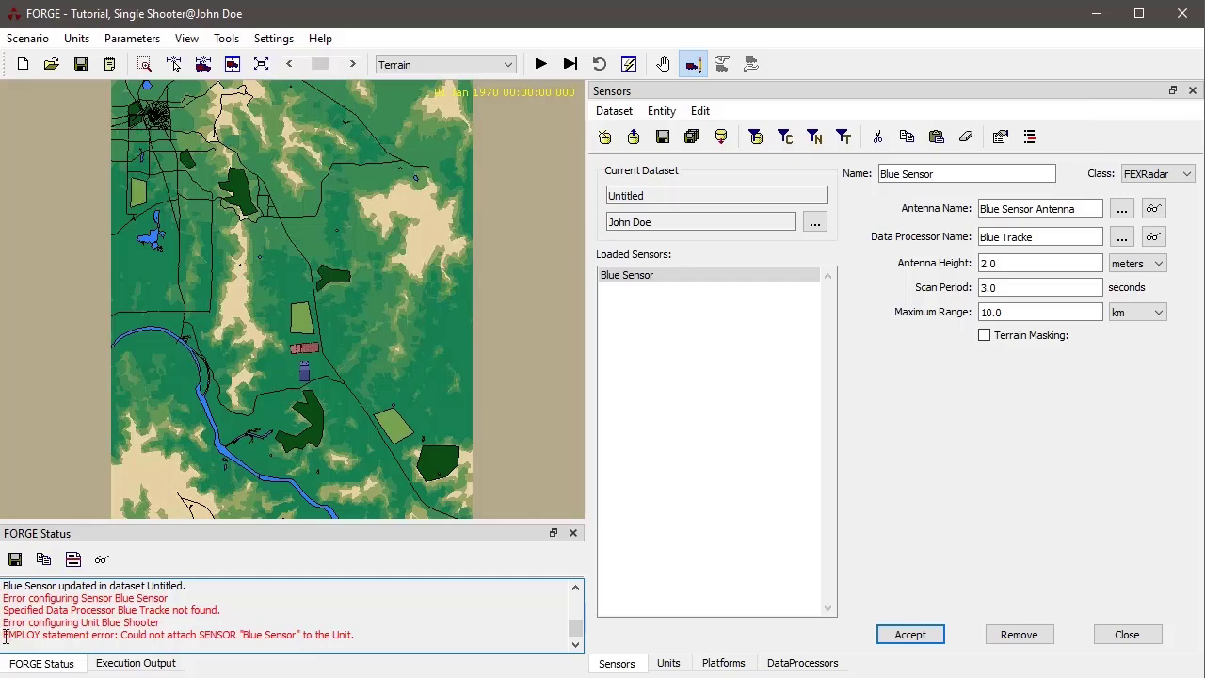
{"action": "left_click_drag", "start_coordinate": [8, 638], "coordinate": [361, 641]}
{"action": "left_click", "coordinate": [361, 640]}
{"action": "left_click_drag", "start_coordinate": [245, 640], "coordinate": [288, 640]}
{"action": "left_click", "coordinate": [669, 663]}
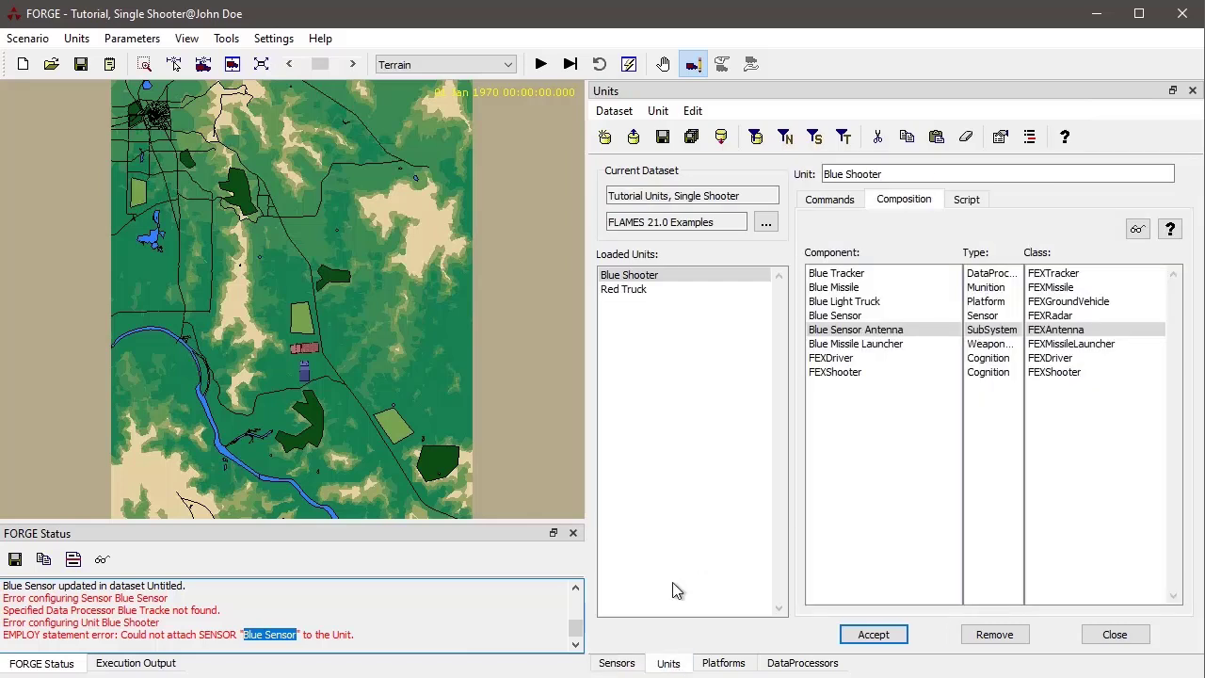
{"action": "left_click", "coordinate": [649, 278]}
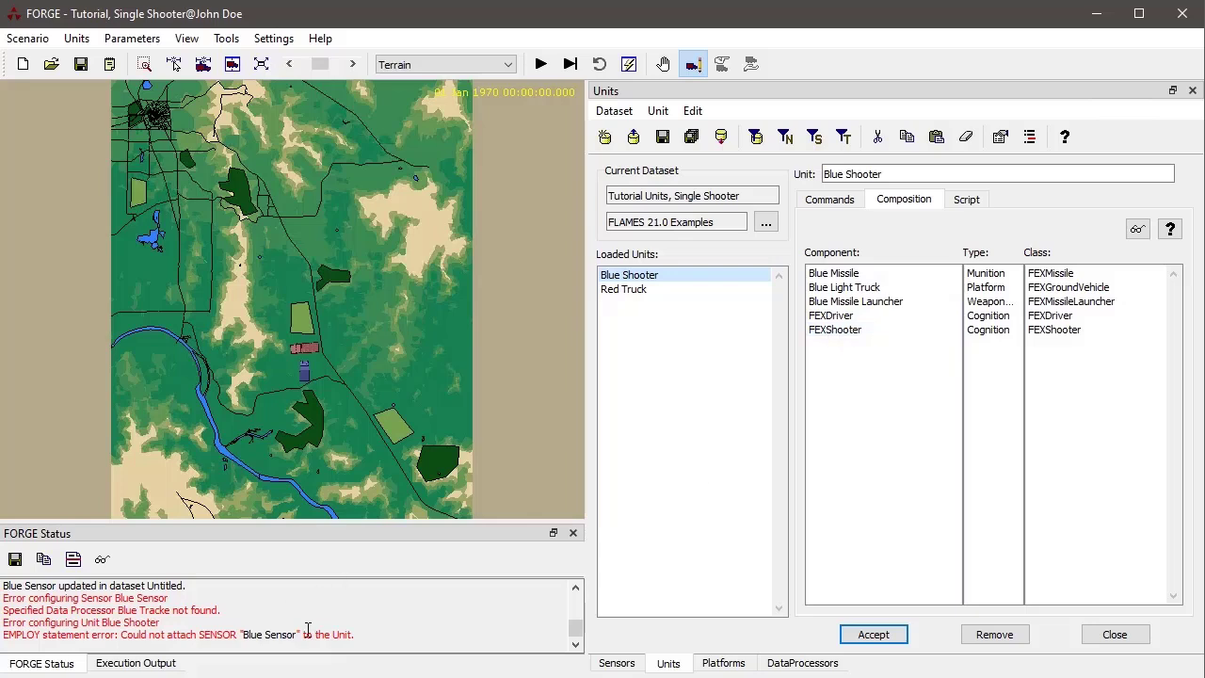
Step: Highlight the EMPLOY statement and Blue Shooter error lines and the word attach, and reselect the Blue Shooter unit
{"action": "left_click_drag", "start_coordinate": [361, 634], "coordinate": [4, 636]}
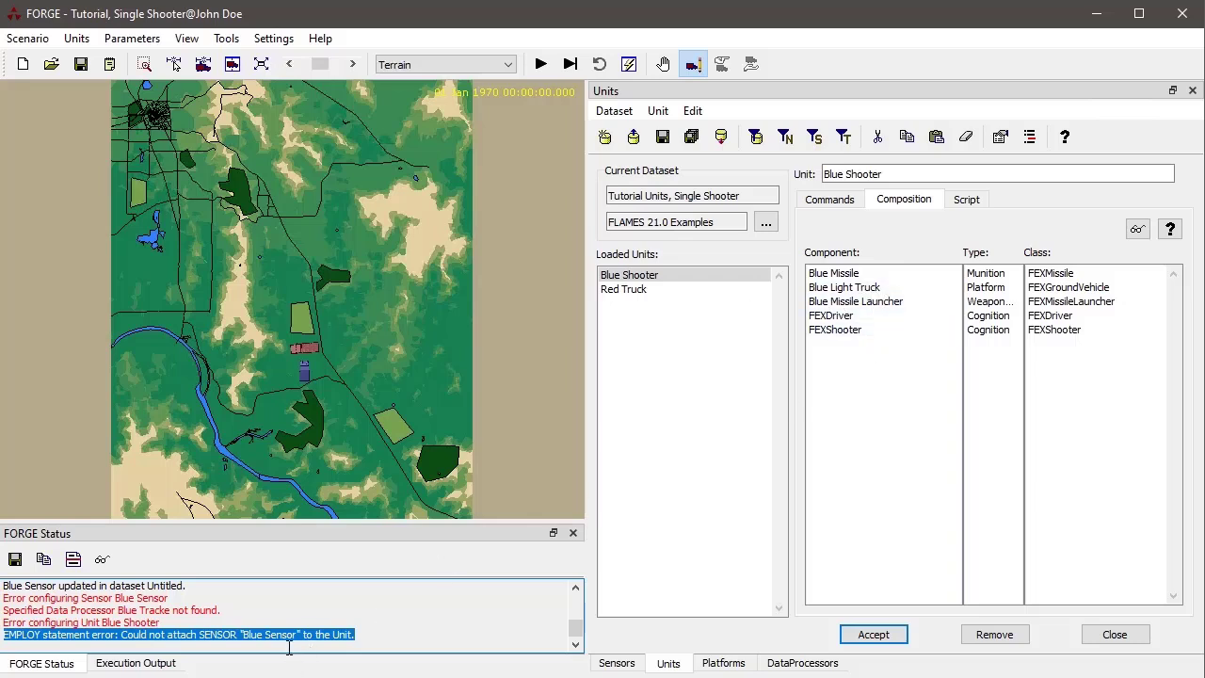
{"action": "left_click", "coordinate": [166, 628]}
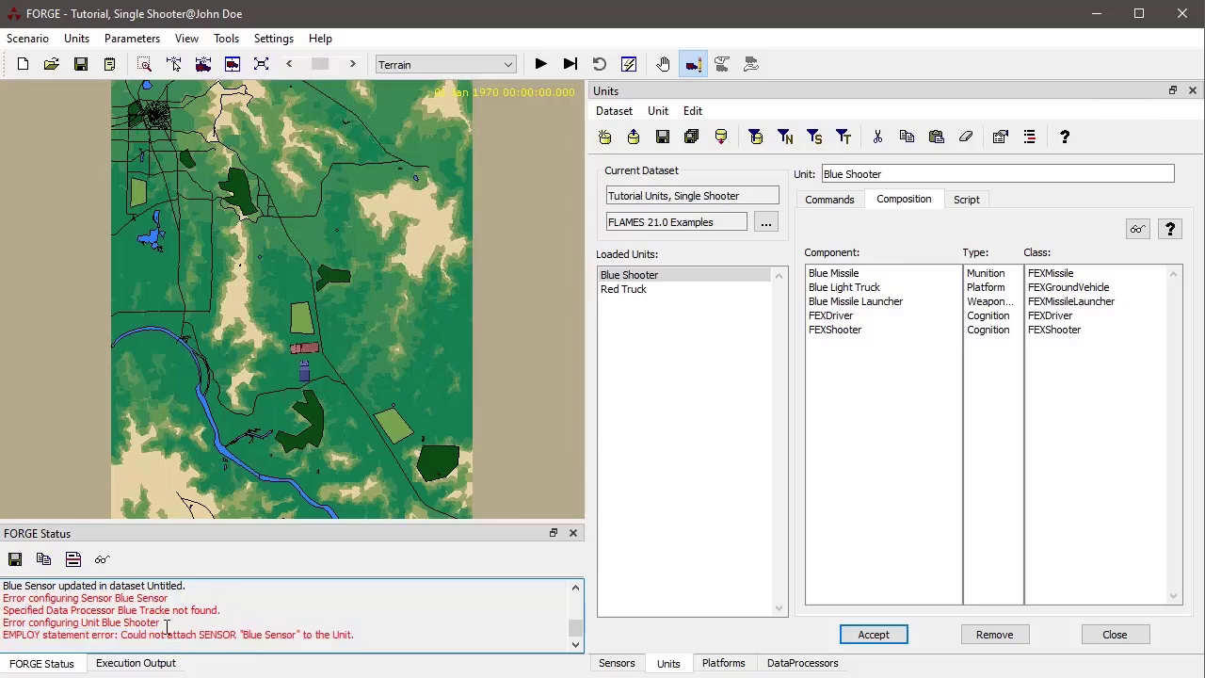
{"action": "left_click_drag", "start_coordinate": [166, 624], "coordinate": [4, 622]}
{"action": "double_click", "coordinate": [191, 635]}
{"action": "left_click", "coordinate": [652, 277]}
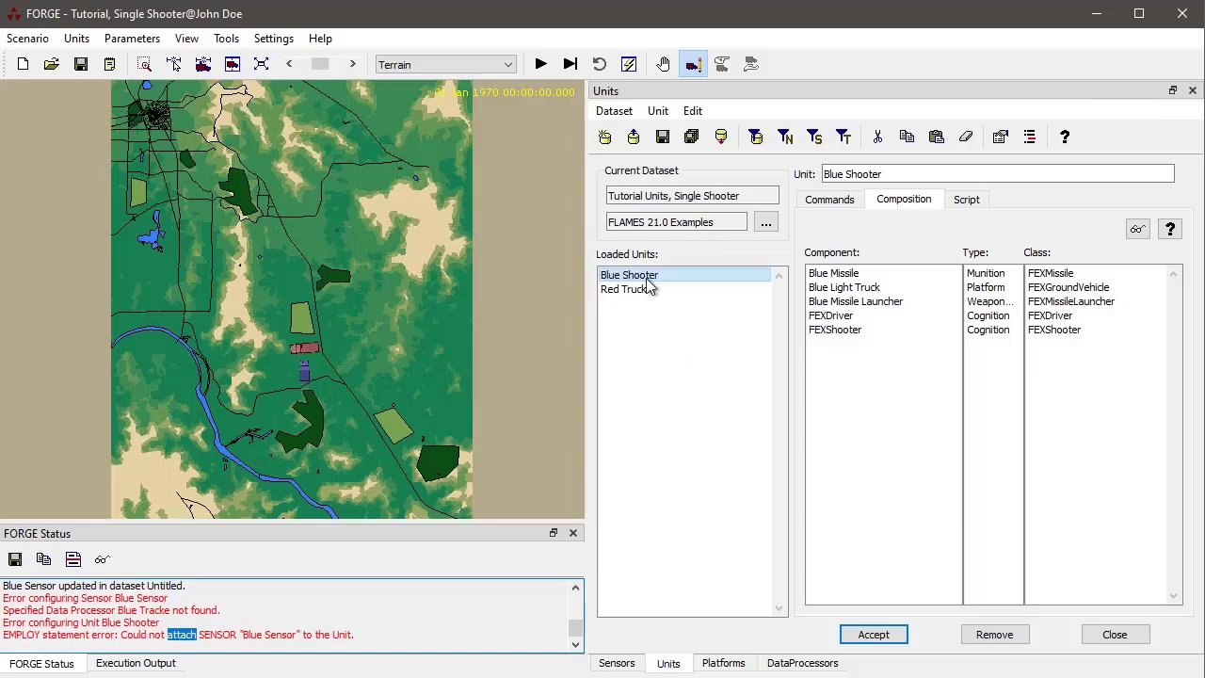
Step: Create a new unit dataset and store Blue Shooter and a copy named Blue Shooter 2 in it, accepting both despite the configuration alerts
{"action": "left_click", "coordinate": [604, 138]}
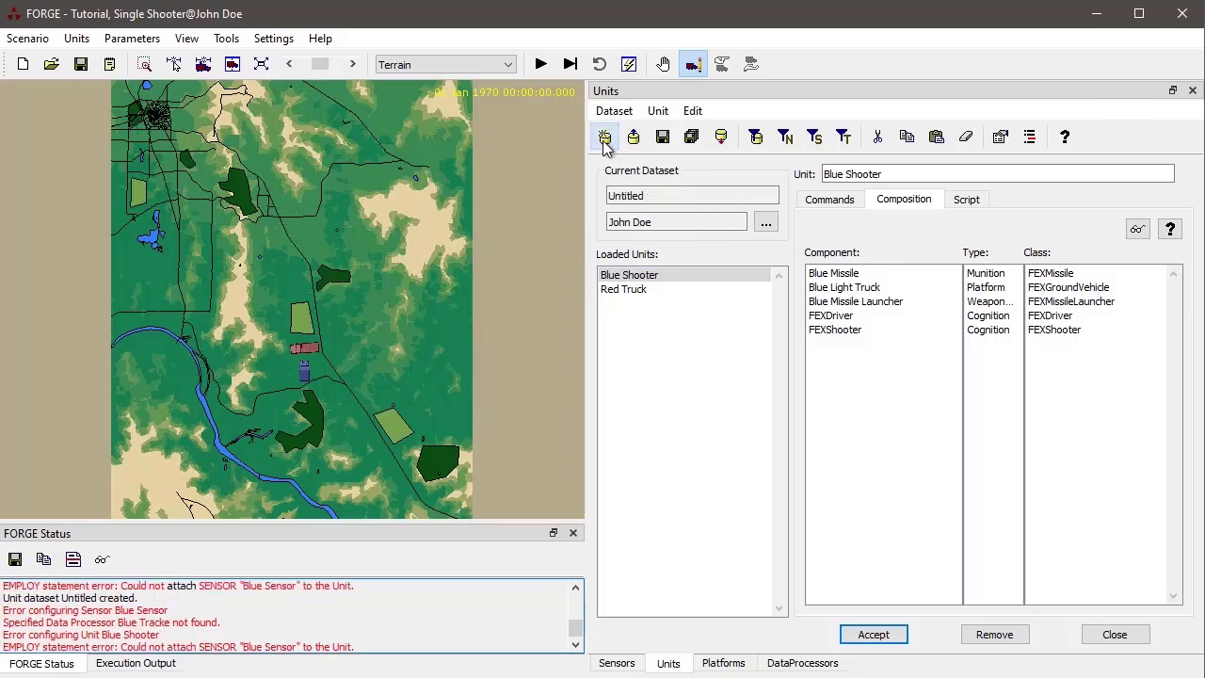
{"action": "left_click", "coordinate": [872, 636]}
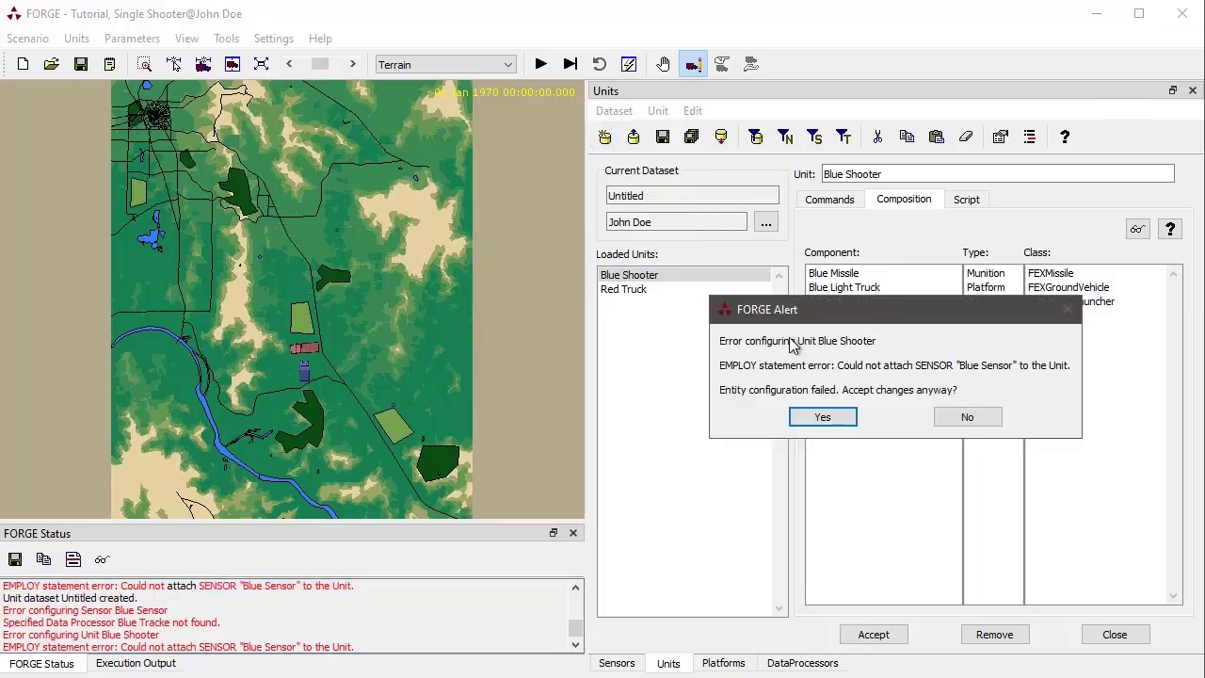
{"action": "left_click", "coordinate": [823, 418]}
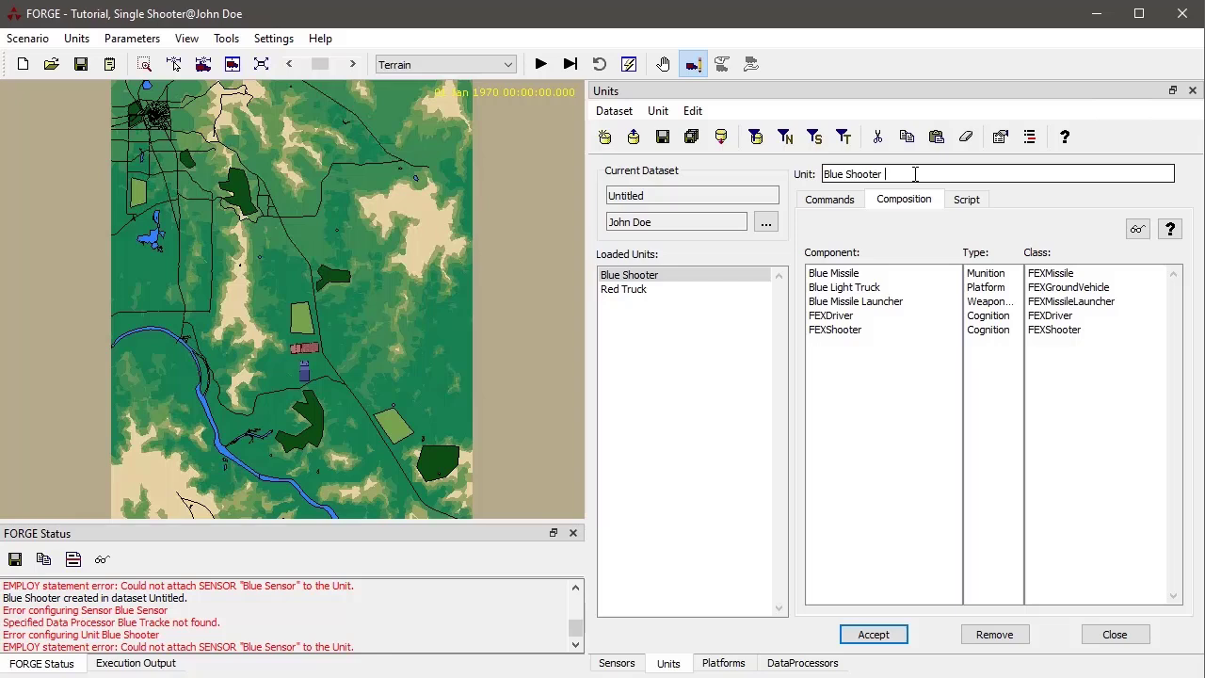
{"action": "left_click", "coordinate": [873, 635]}
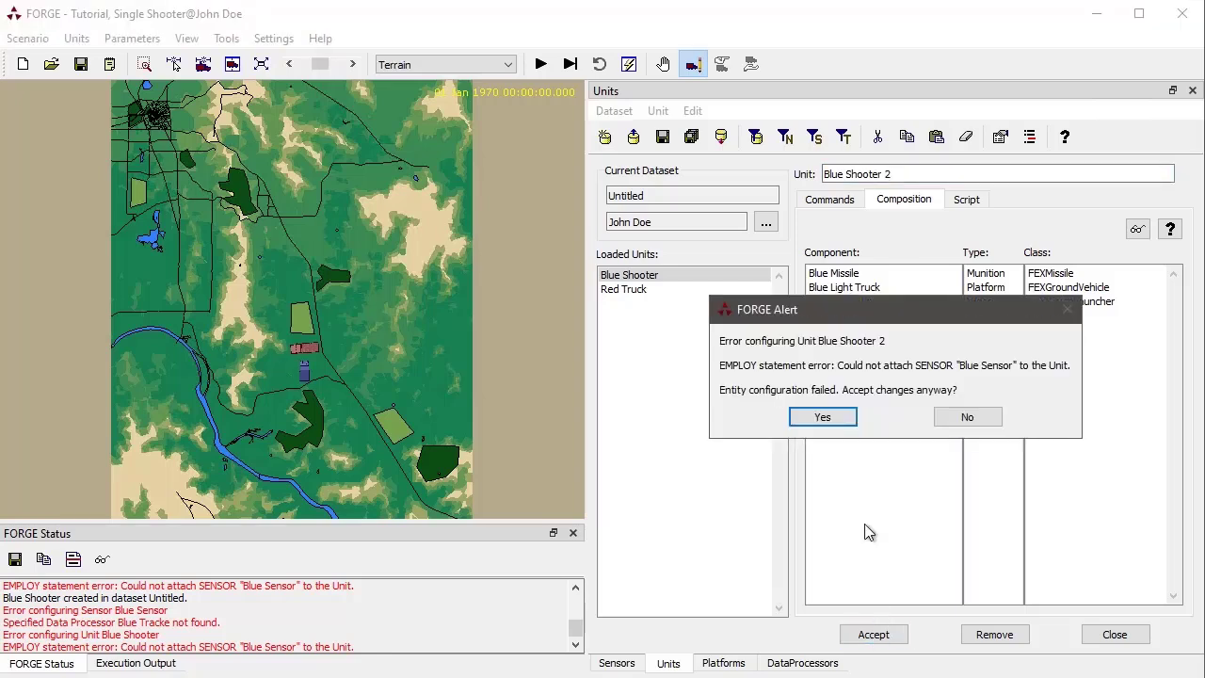
{"action": "left_click", "coordinate": [843, 417]}
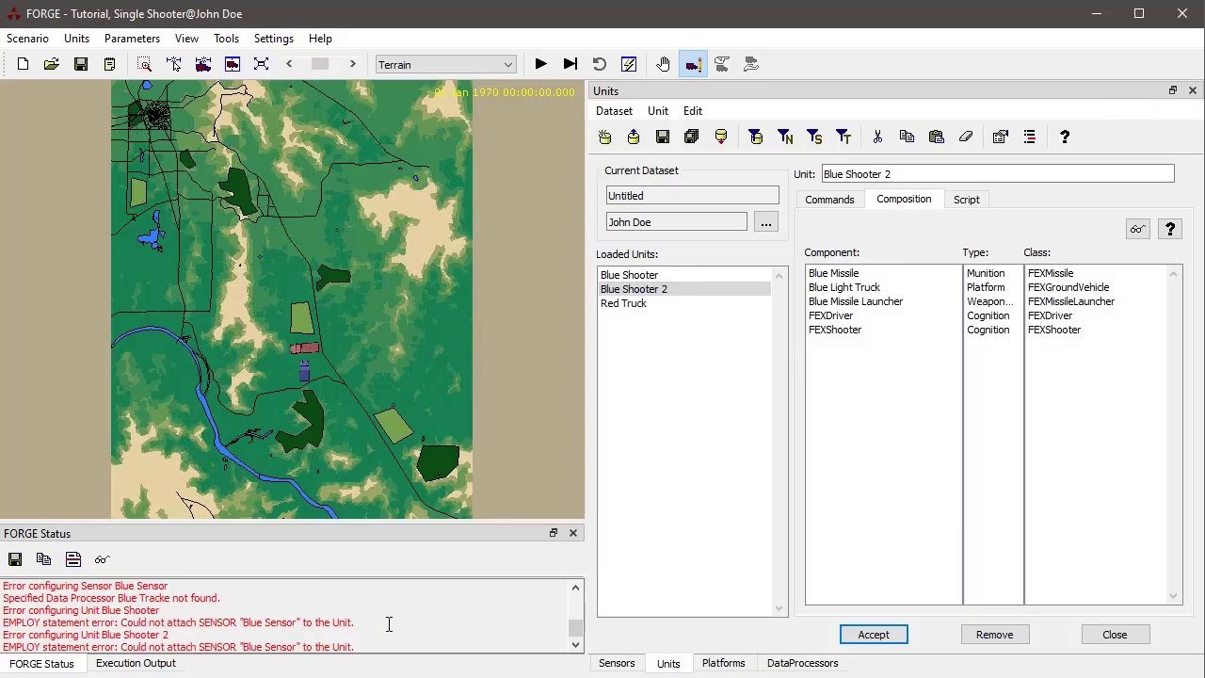
Step: Open Blue Sensor from its configuration error in the status log and set its data processor to Blue Tracker, accepting the change
{"action": "scroll", "coordinate": [389, 623], "scroll_direction": "up", "scroll_amount": 2}
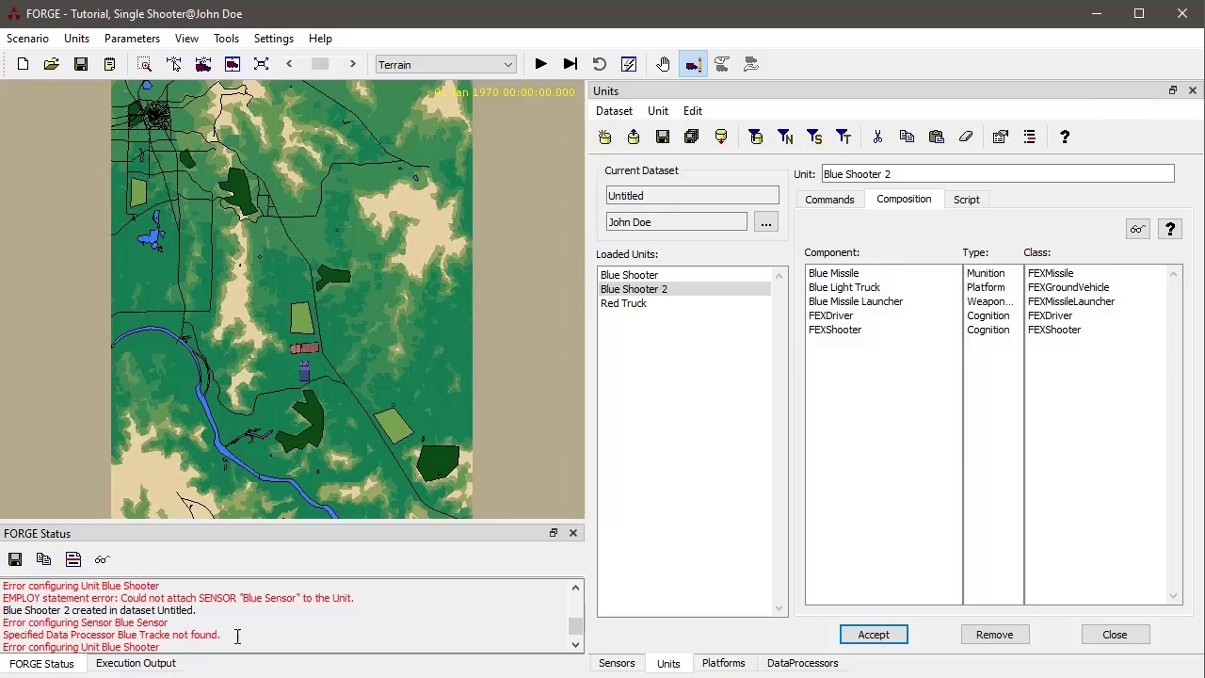
{"action": "left_click", "coordinate": [143, 624]}
{"action": "left_click", "coordinate": [102, 562]}
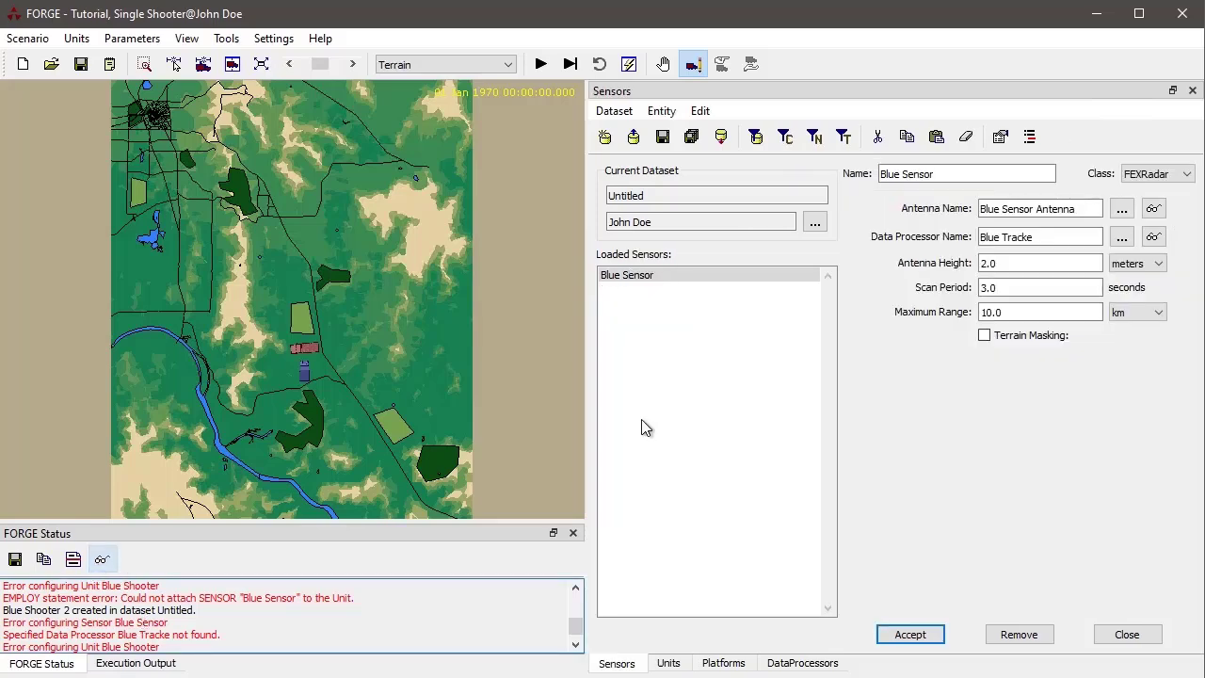
{"action": "left_click", "coordinate": [1121, 237]}
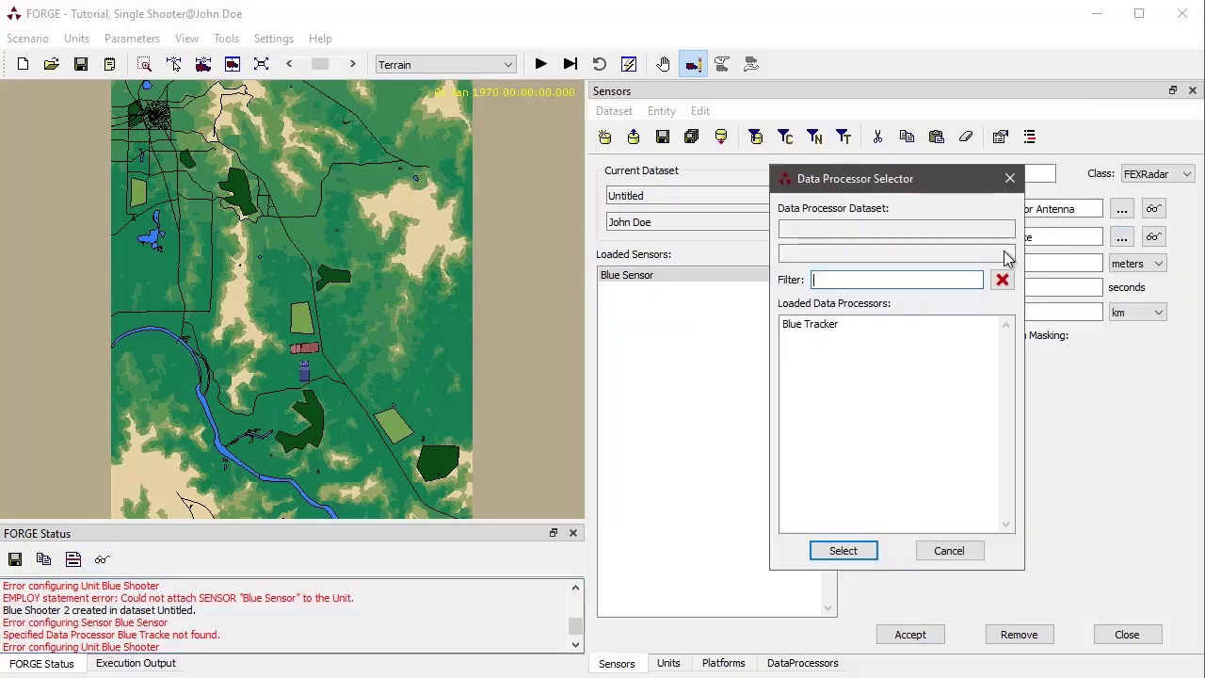
{"action": "double_click", "coordinate": [856, 322]}
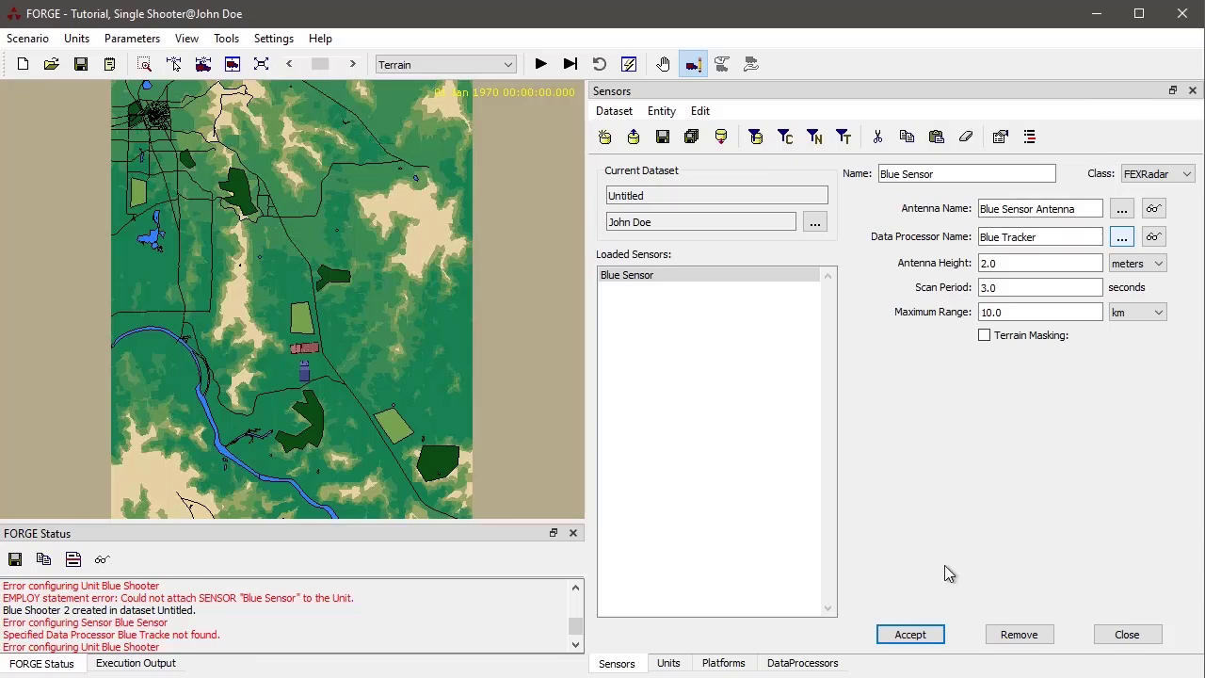
{"action": "left_click", "coordinate": [921, 635]}
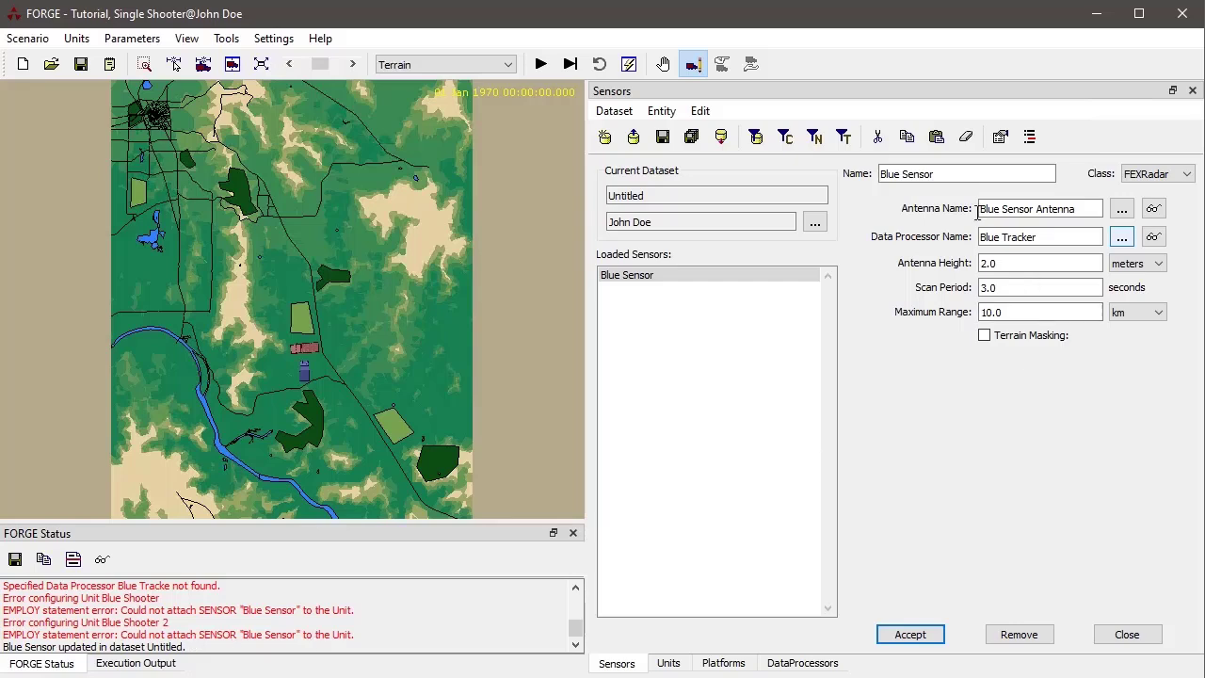
Step: Open the Blue Tracker data processor from Blue Sensor's parameters and drop the Tutorial Data Processors dataset
{"action": "left_click", "coordinate": [1073, 290]}
{"action": "left_click_drag", "start_coordinate": [1051, 236], "coordinate": [952, 238]}
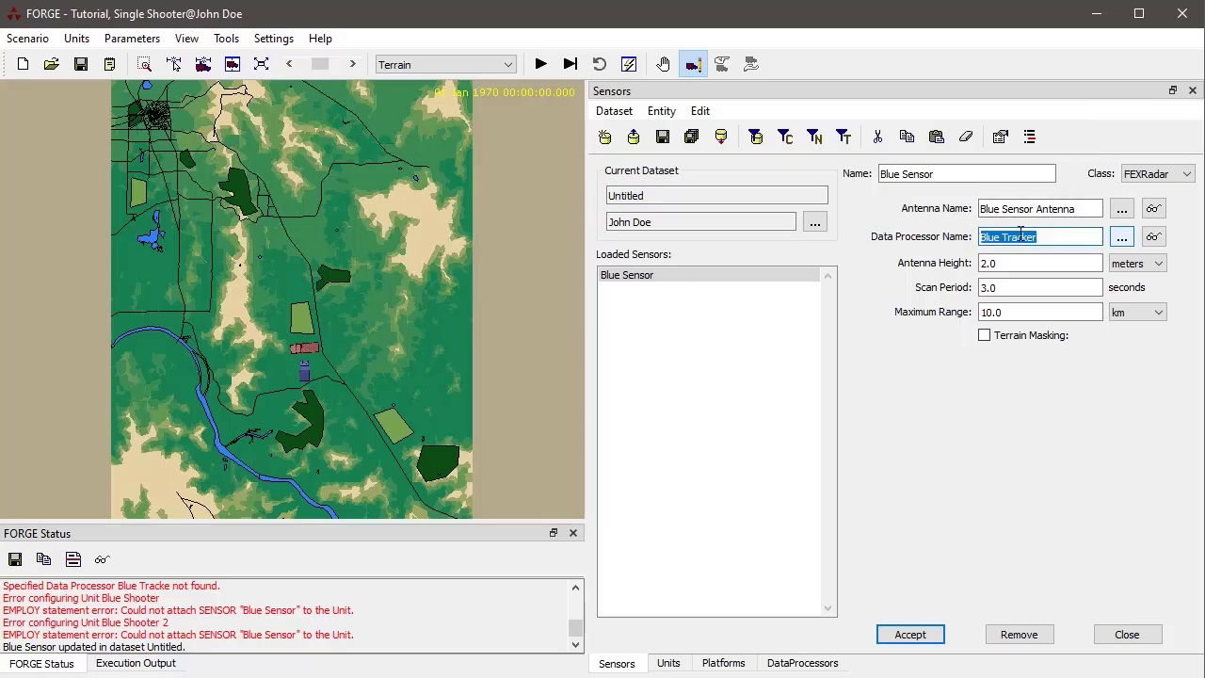
{"action": "left_click", "coordinate": [1153, 237]}
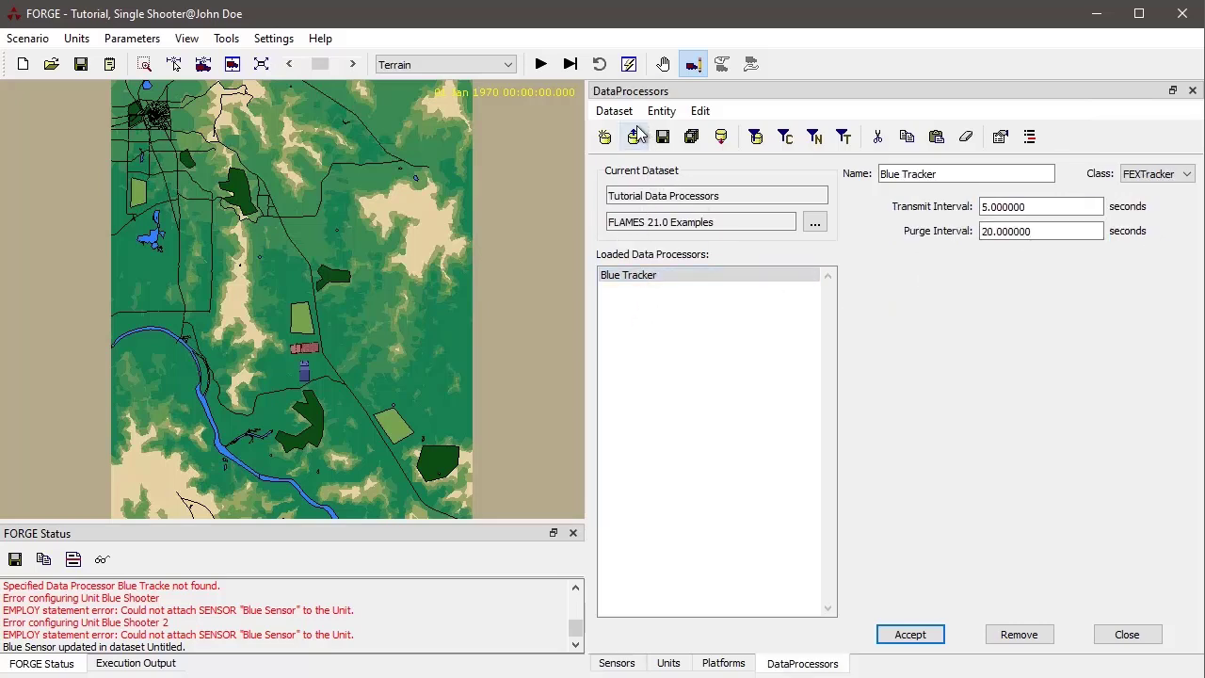
{"action": "left_click", "coordinate": [722, 137]}
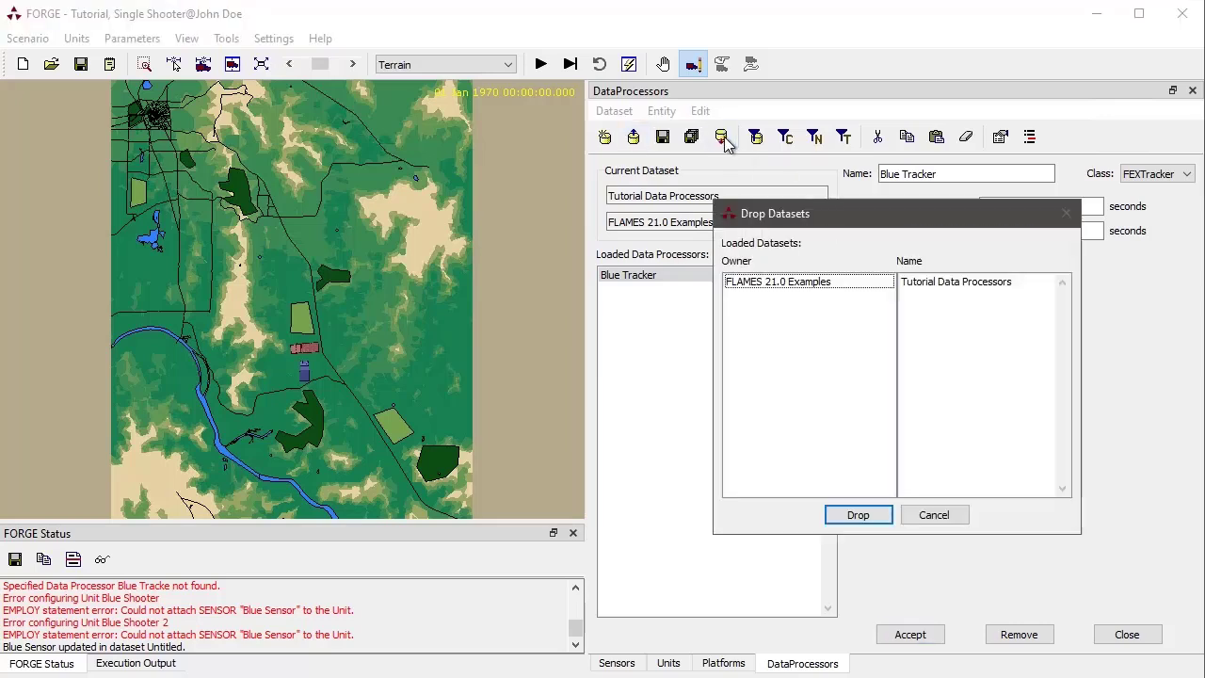
{"action": "left_click", "coordinate": [831, 282]}
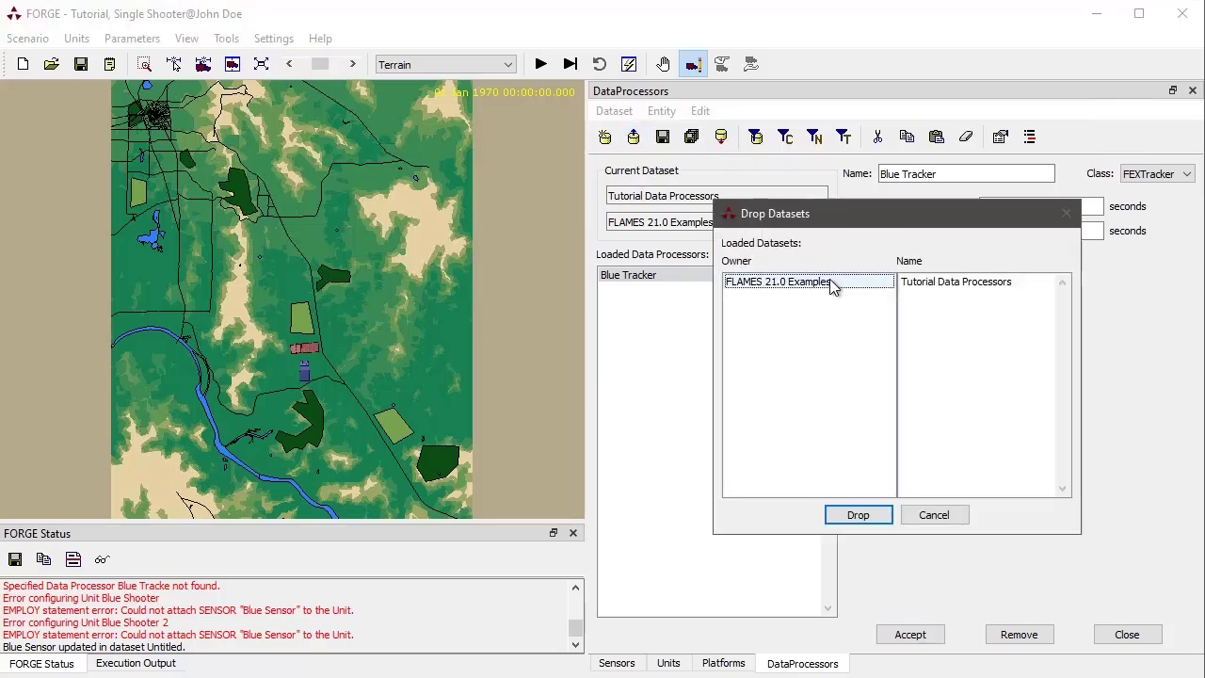
{"action": "double_click", "coordinate": [831, 282]}
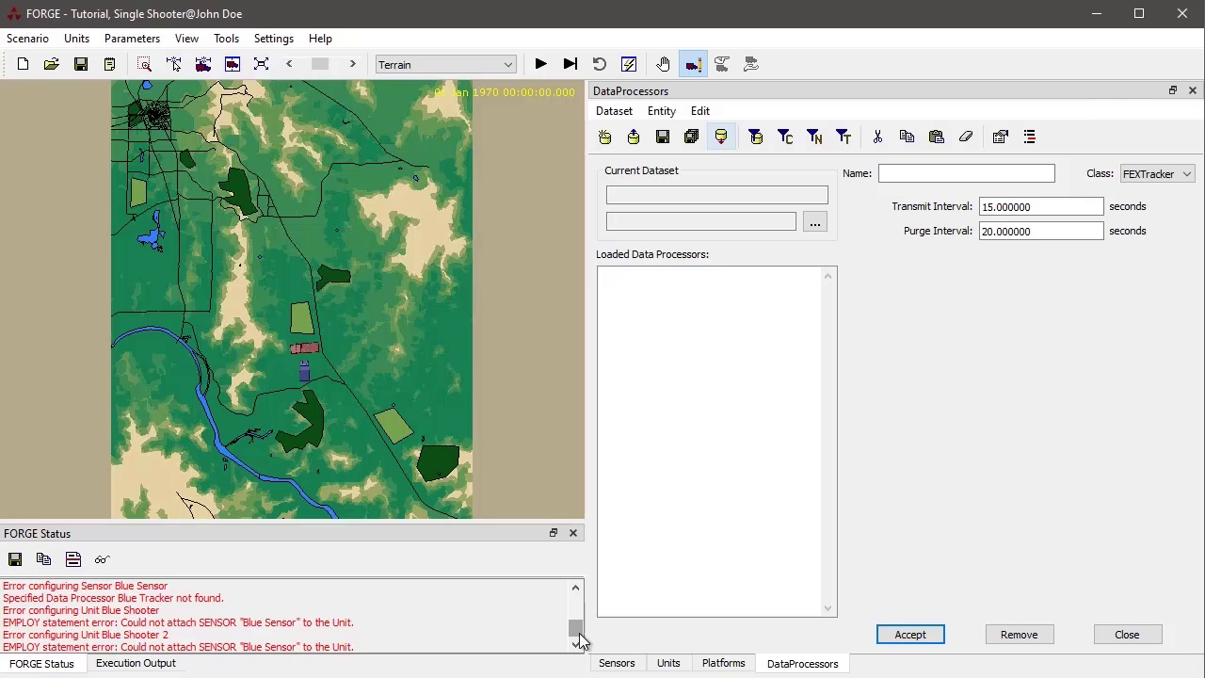
Step: Review the recent status log messages and highlight the line reporting the dropped Tutorial Data Processors dataset
{"action": "left_click_drag", "start_coordinate": [578, 633], "coordinate": [581, 627]}
{"action": "scroll", "coordinate": [255, 621], "scroll_direction": "down", "scroll_amount": 1}
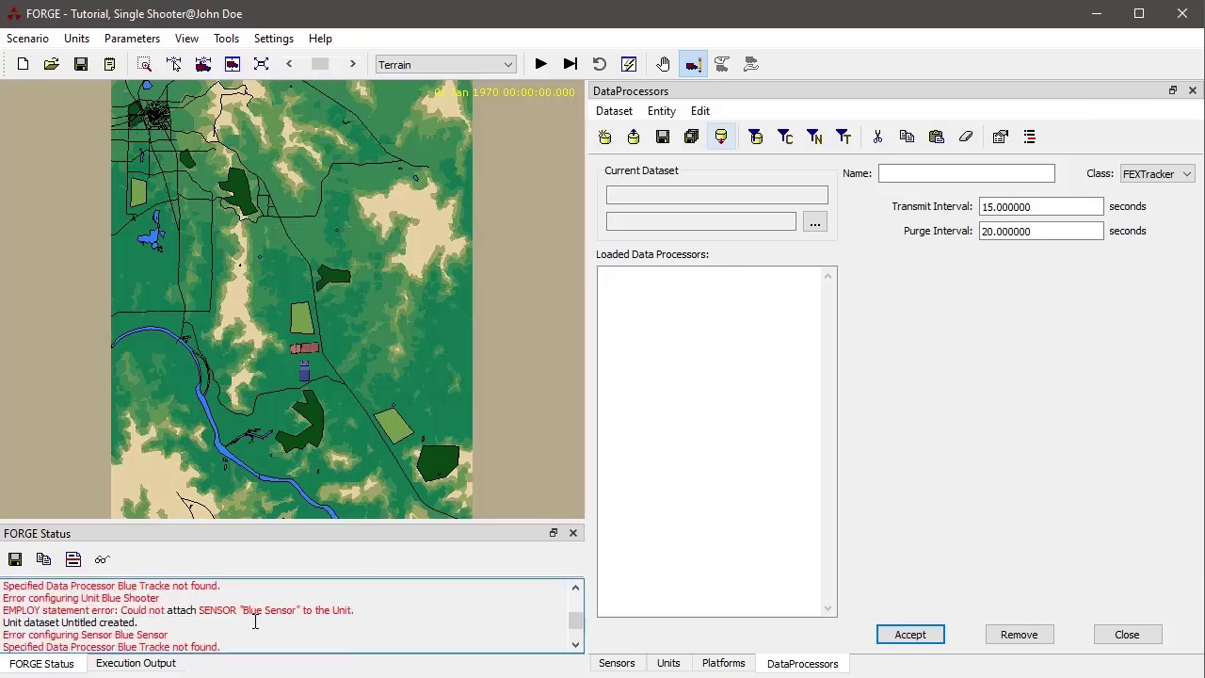
{"action": "scroll", "coordinate": [255, 621], "scroll_direction": "down", "scroll_amount": 2}
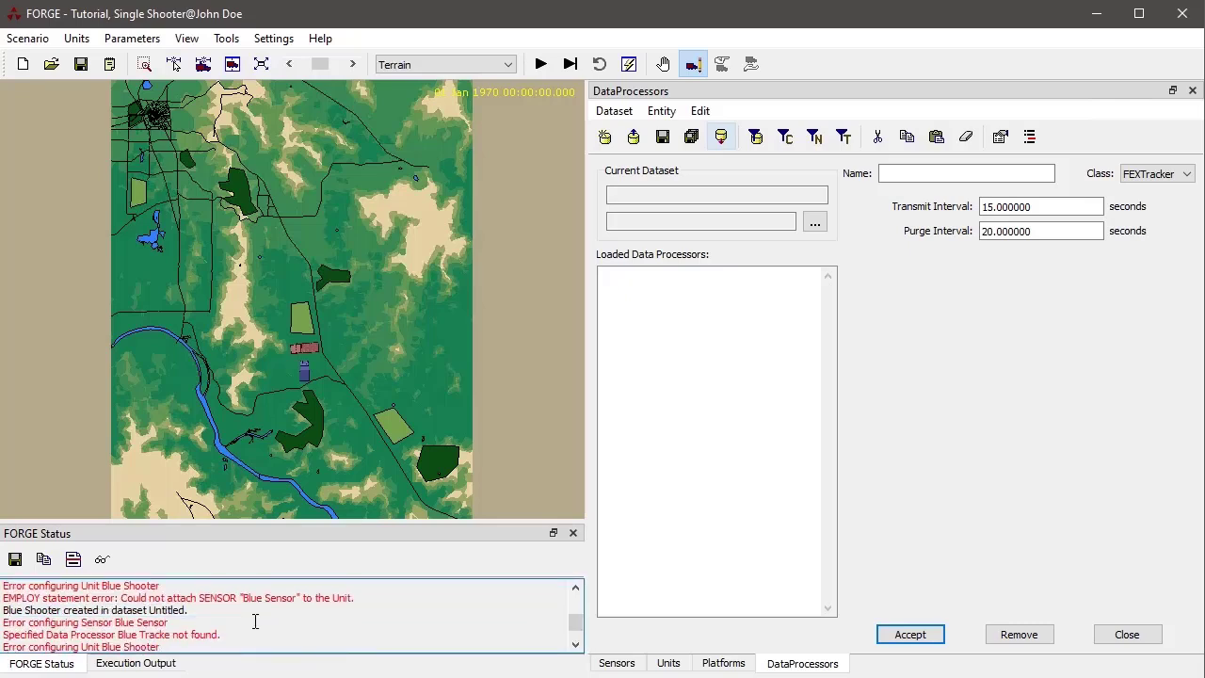
{"action": "scroll", "coordinate": [255, 621], "scroll_direction": "down", "scroll_amount": 2}
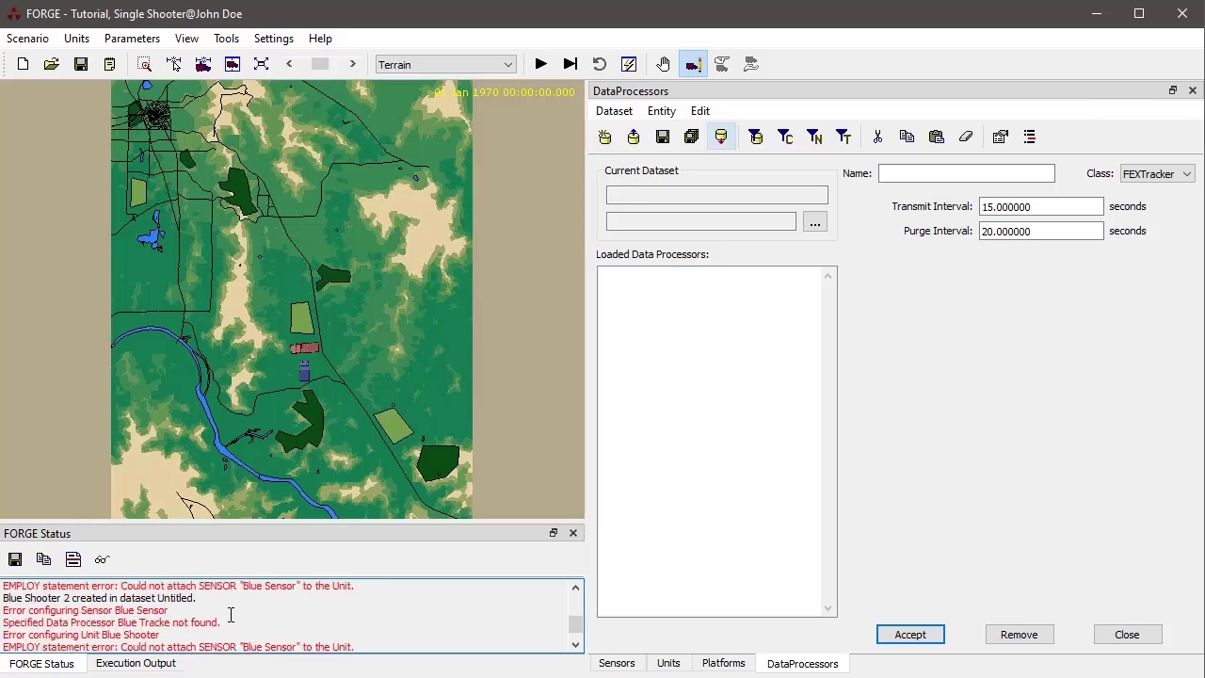
{"action": "scroll", "coordinate": [233, 610], "scroll_direction": "down", "scroll_amount": 3}
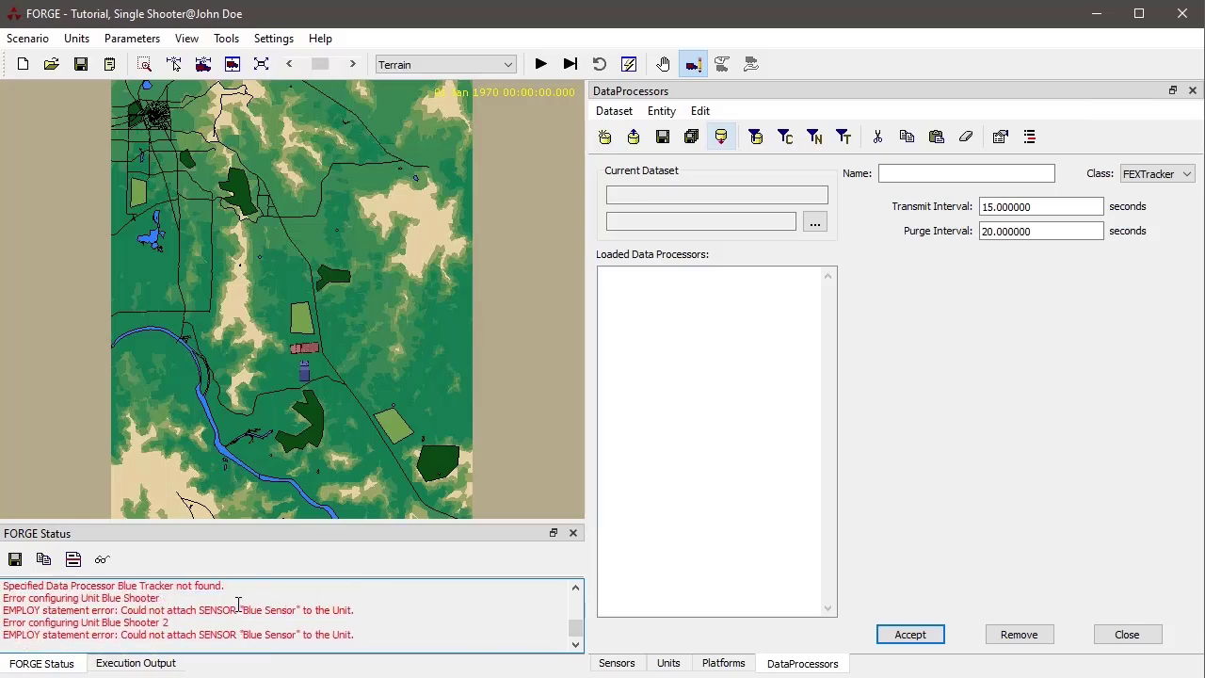
{"action": "scroll", "coordinate": [239, 604], "scroll_direction": "down", "scroll_amount": 2}
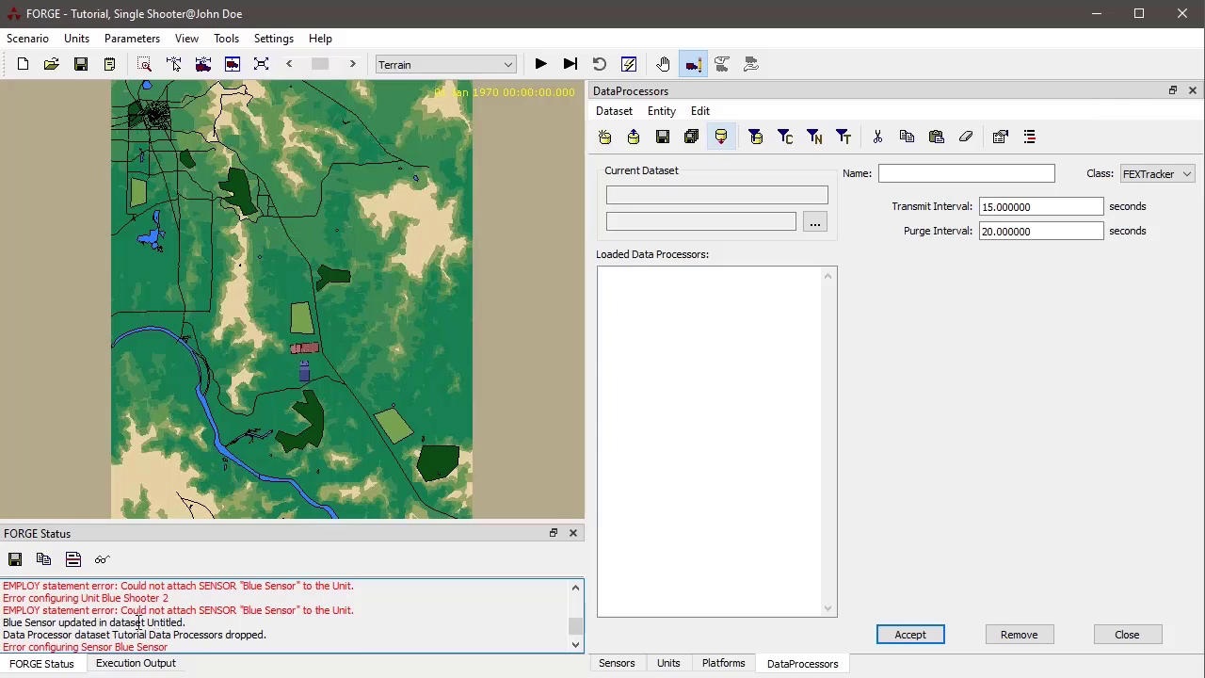
{"action": "left_click_drag", "start_coordinate": [268, 634], "coordinate": [3, 637]}
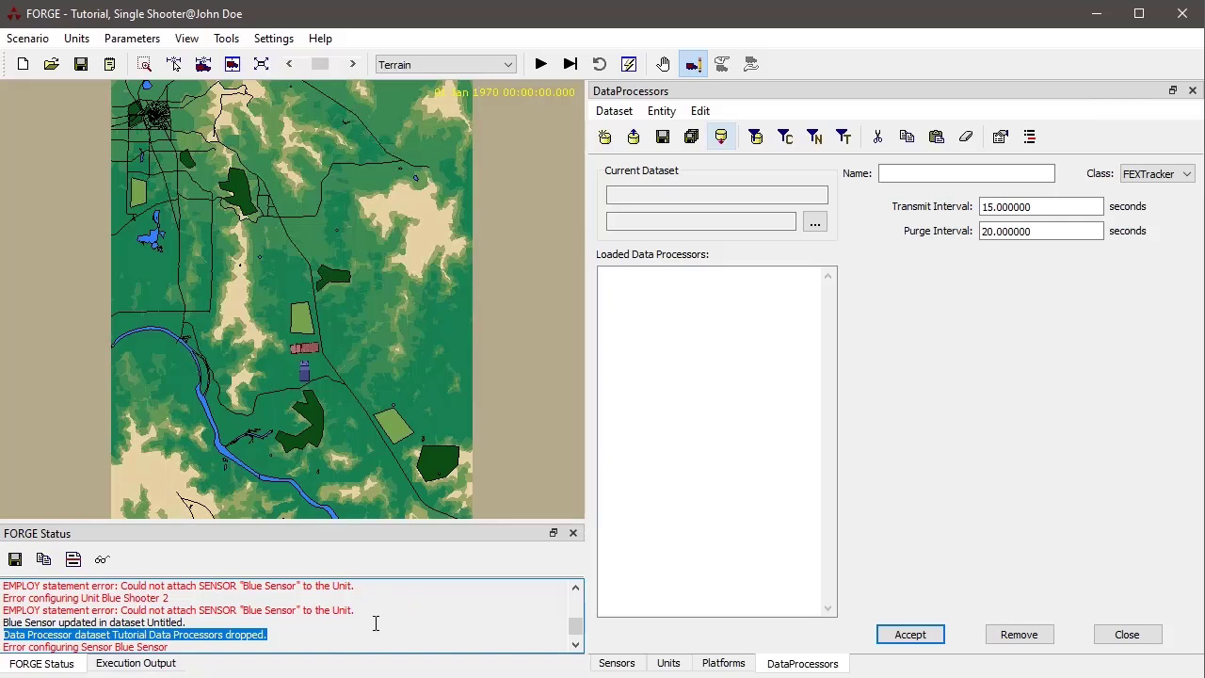
{"action": "scroll", "coordinate": [375, 623], "scroll_direction": "down", "scroll_amount": 1}
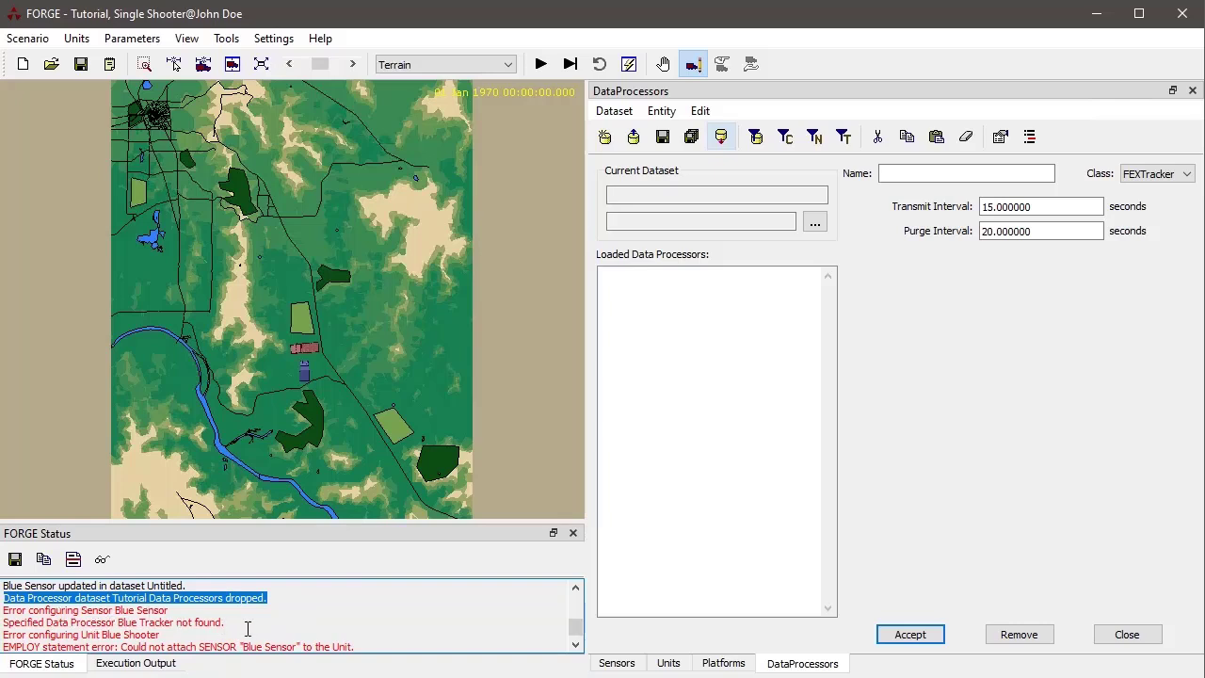
{"action": "scroll", "coordinate": [247, 629], "scroll_direction": "down", "scroll_amount": 1}
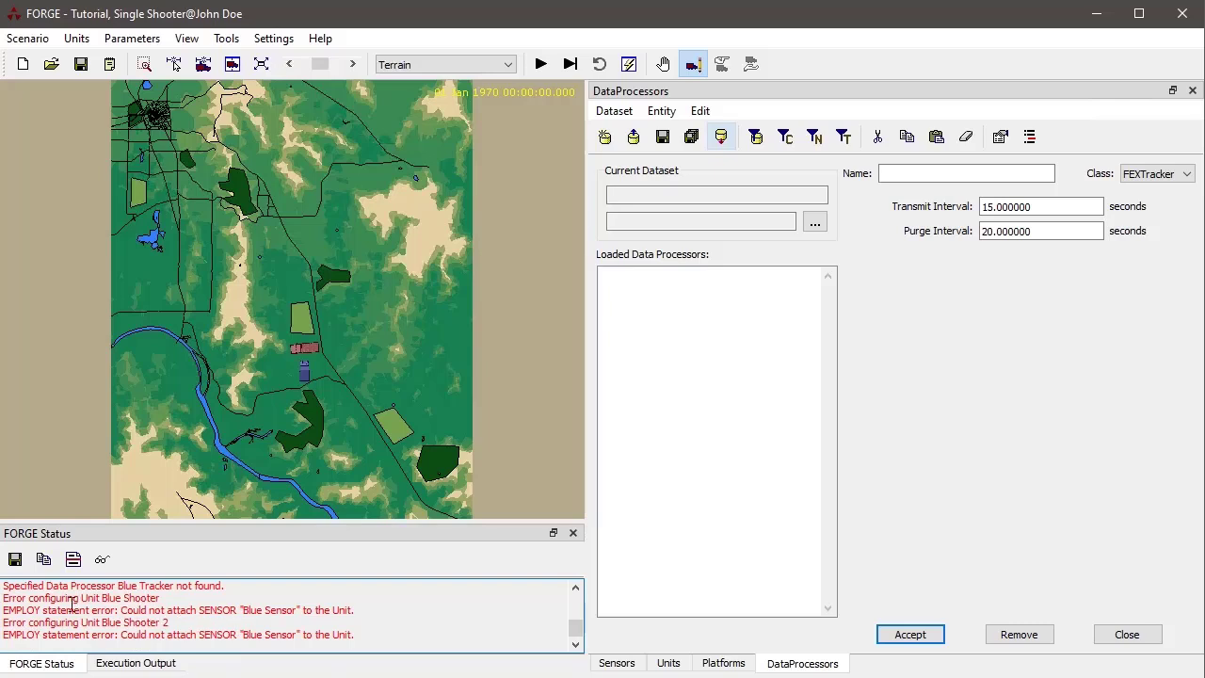
{"action": "scroll", "coordinate": [72, 604], "scroll_direction": "up", "scroll_amount": 1}
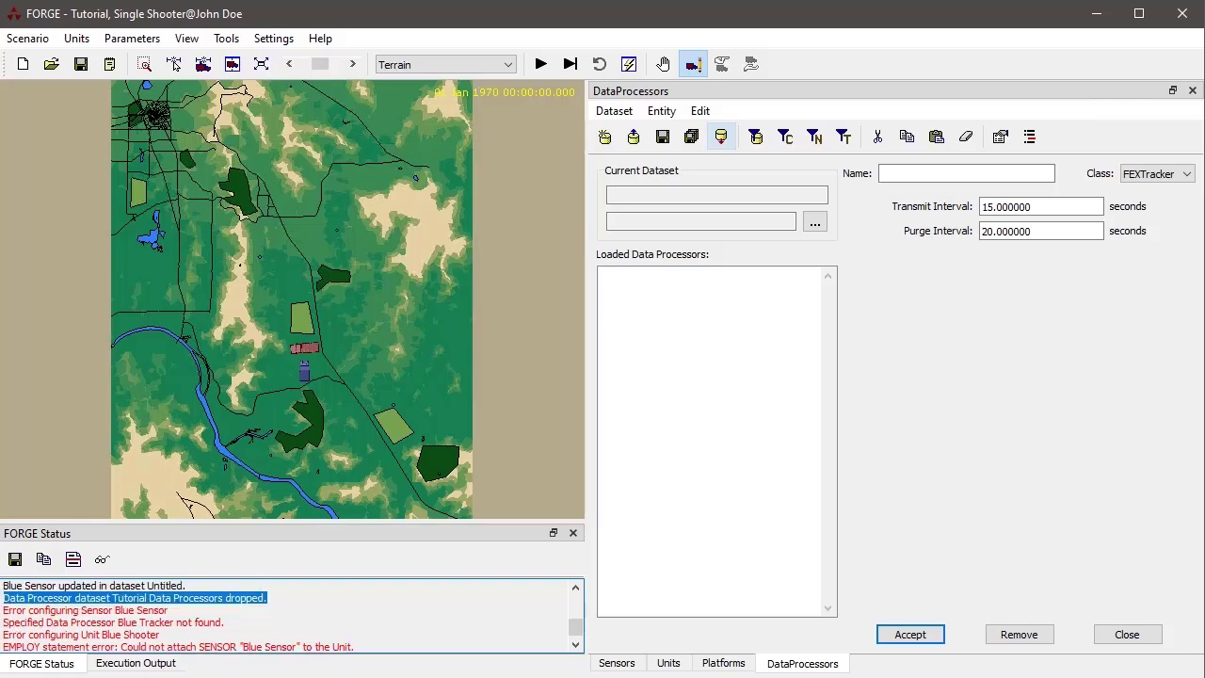
Step: Check Blue Sensor's parameters and the loaded data processors, and highlight the sensor and unit configuration errors in the status log
{"action": "left_click", "coordinate": [619, 663]}
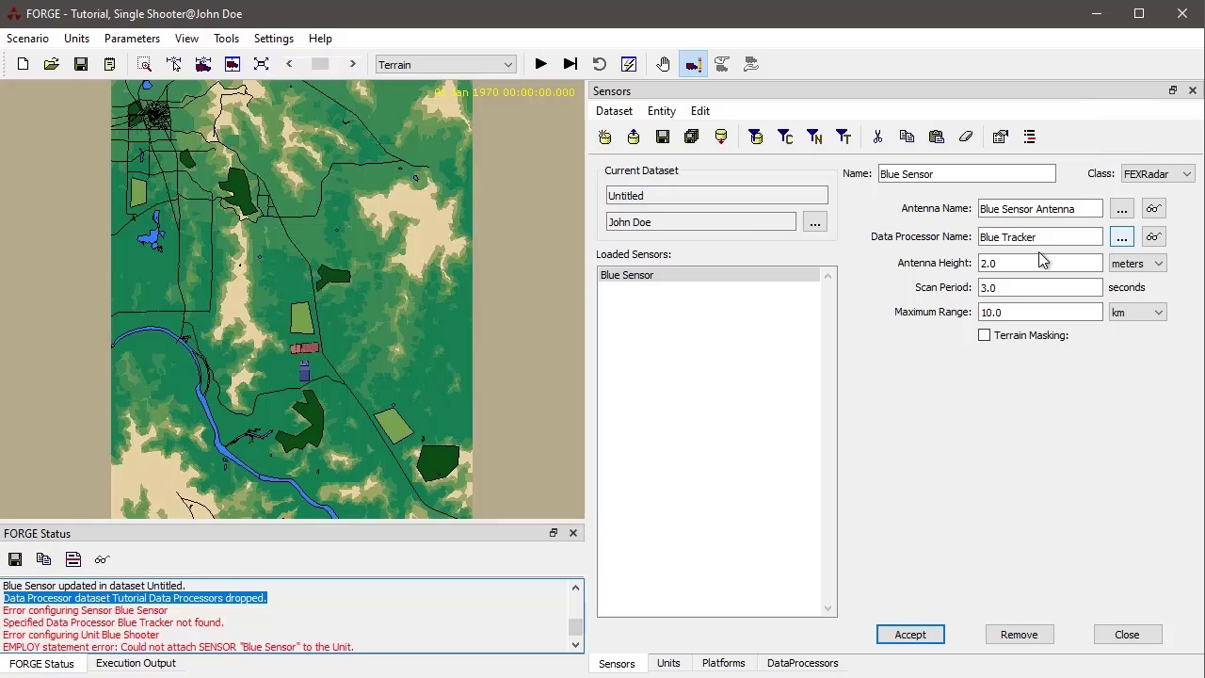
{"action": "left_click", "coordinate": [791, 665]}
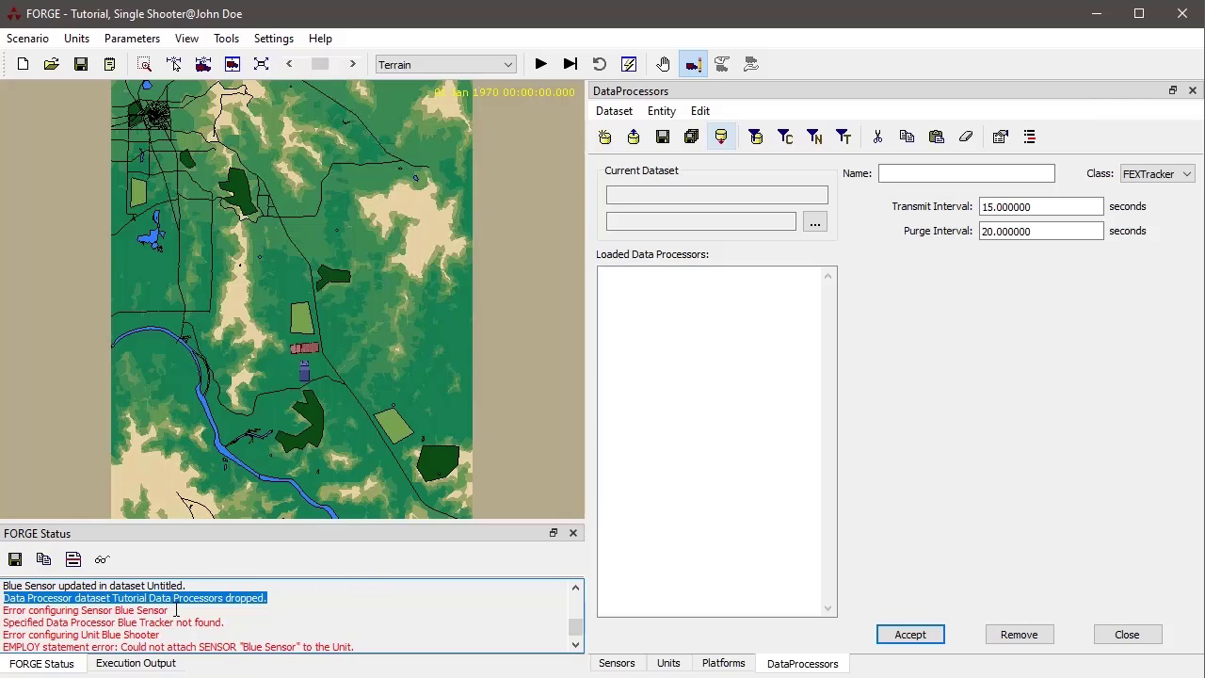
{"action": "left_click_drag", "start_coordinate": [174, 610], "coordinate": [3, 610]}
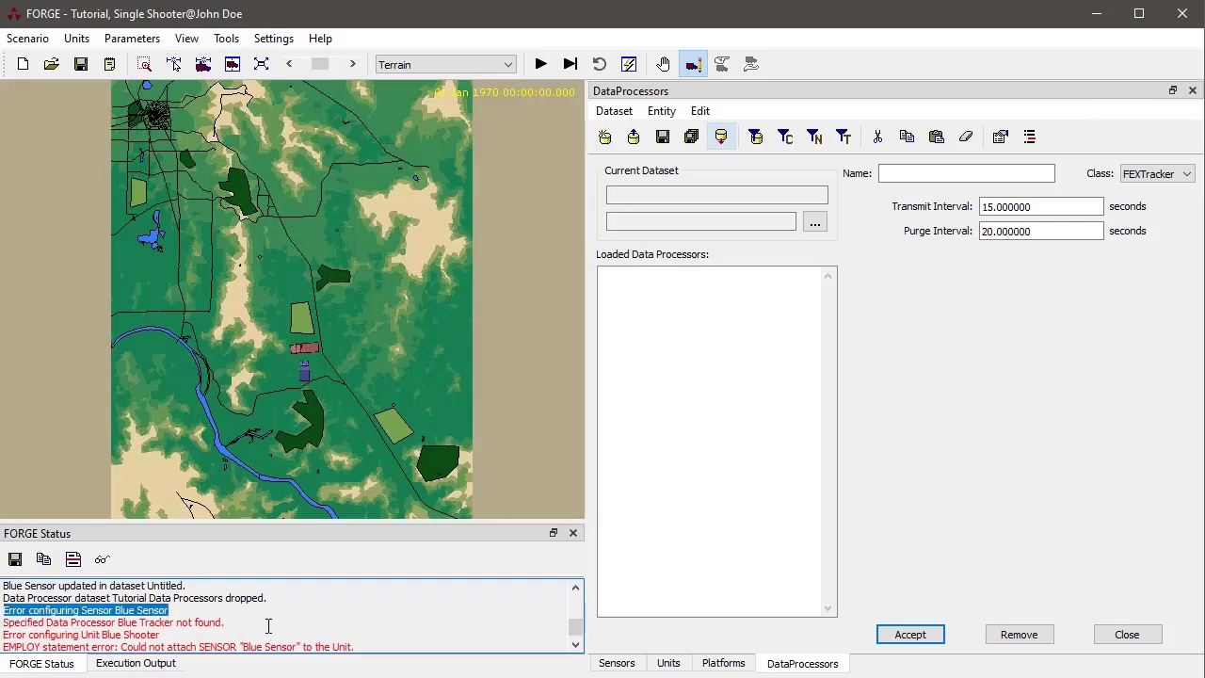
{"action": "scroll", "coordinate": [268, 626], "scroll_direction": "down", "scroll_amount": 1}
{"action": "left_click_drag", "start_coordinate": [356, 634], "coordinate": [3, 598]}
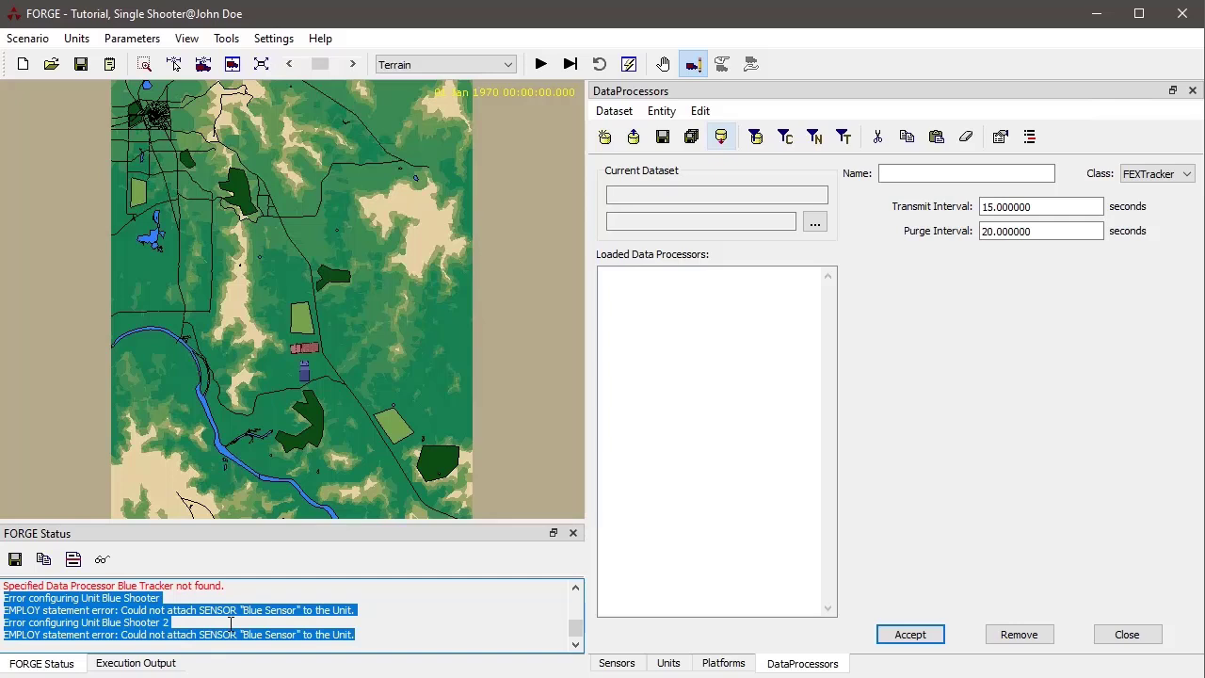
{"action": "scroll", "coordinate": [282, 632], "scroll_direction": "up", "scroll_amount": 1}
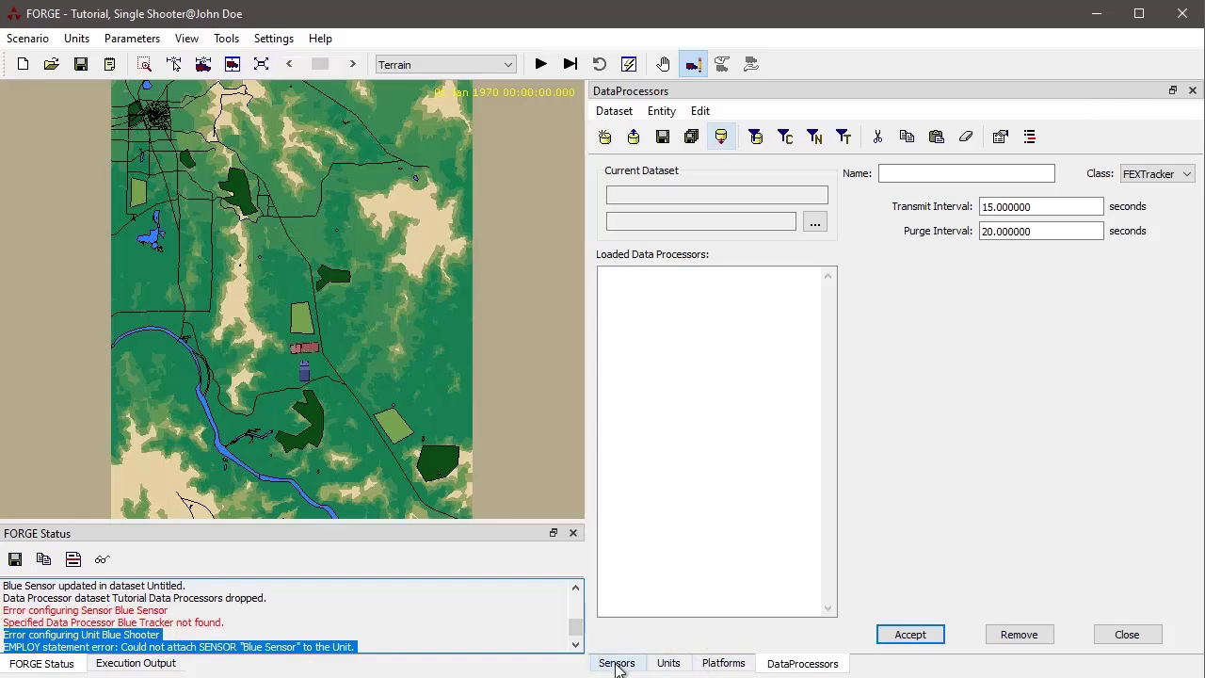
Step: Reopen Blue Sensor from its status log error, check which data processors can be selected, and return to the data processor parameters
{"action": "left_click", "coordinate": [151, 610]}
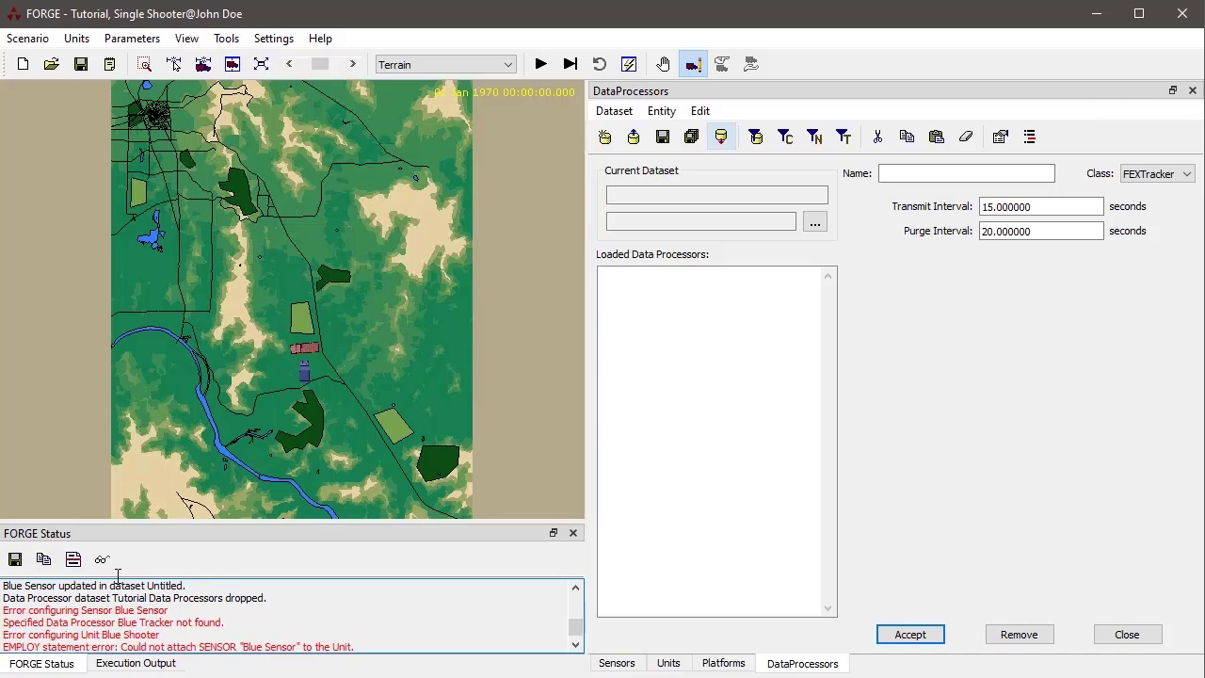
{"action": "left_click", "coordinate": [102, 561]}
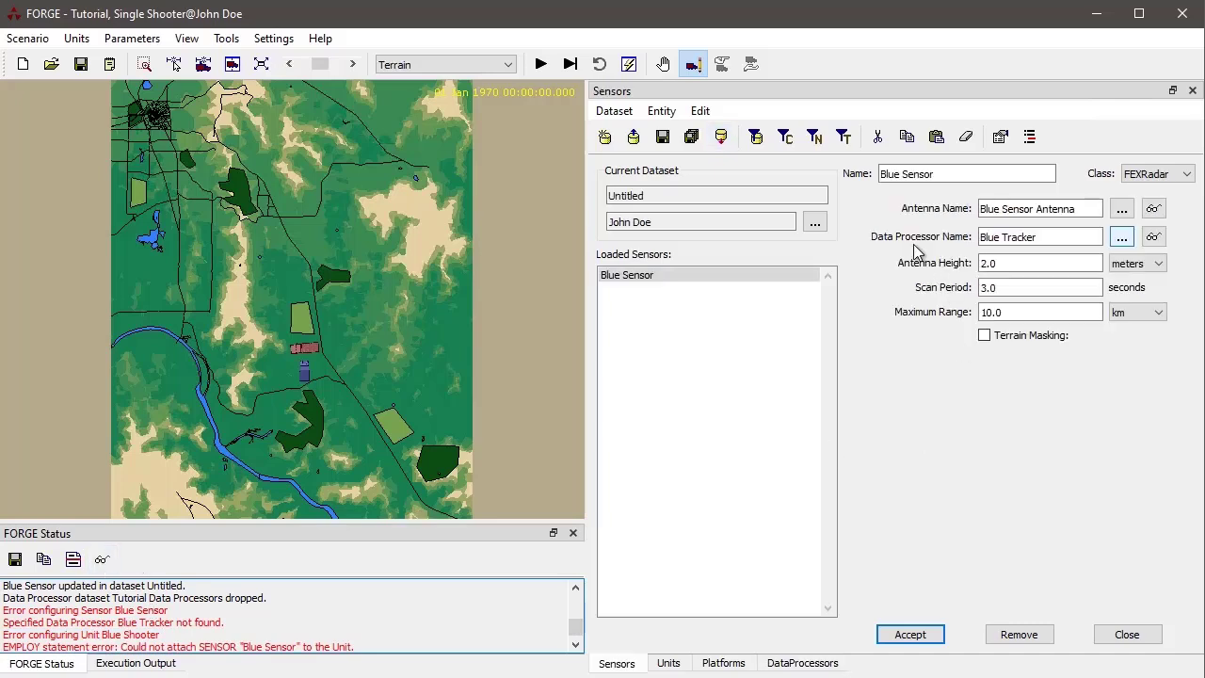
{"action": "left_click", "coordinate": [1160, 242]}
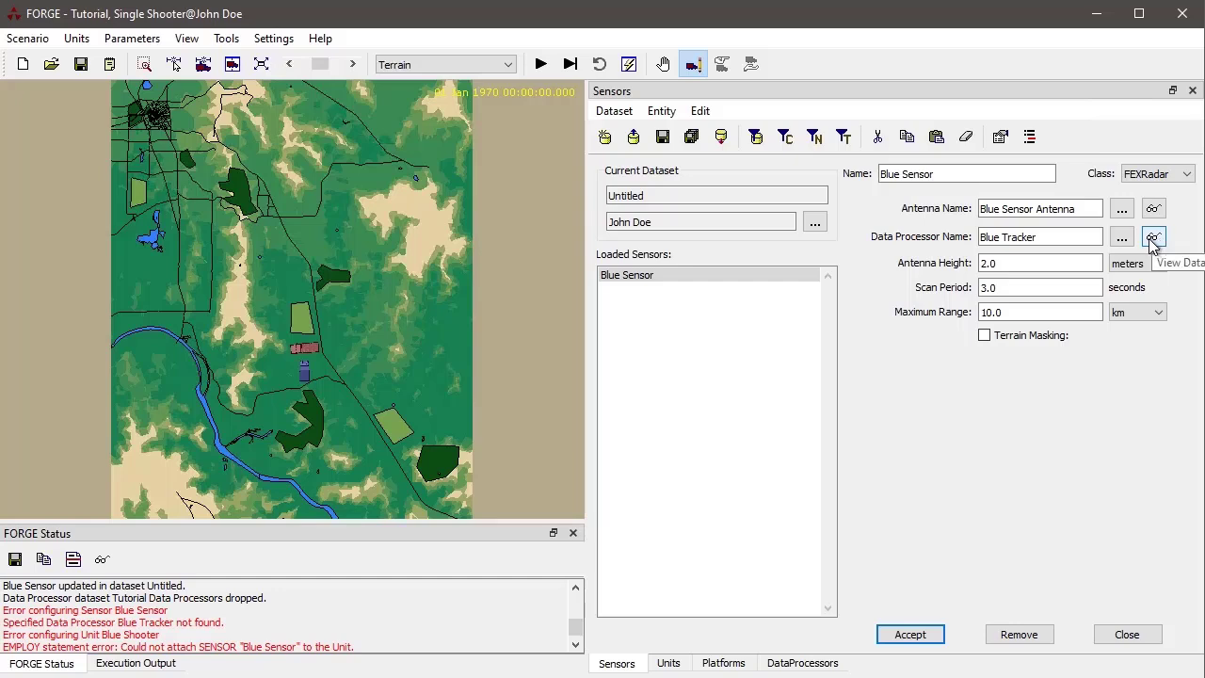
{"action": "left_click", "coordinate": [1121, 237]}
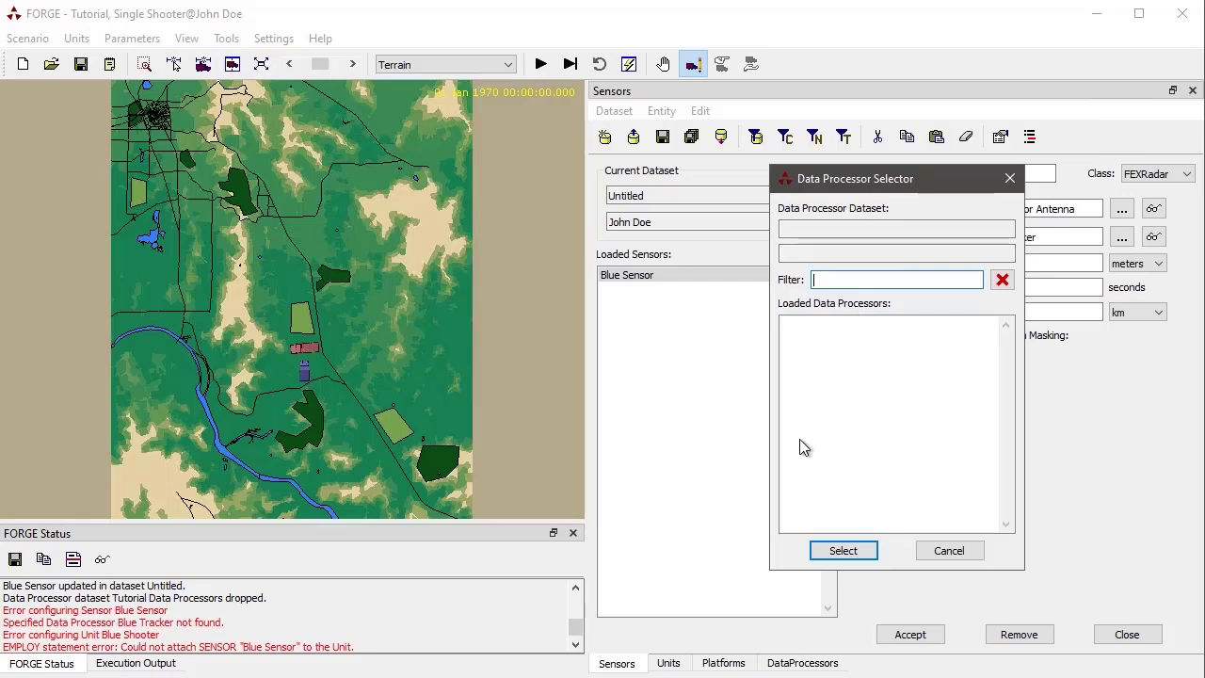
{"action": "left_click", "coordinate": [949, 551]}
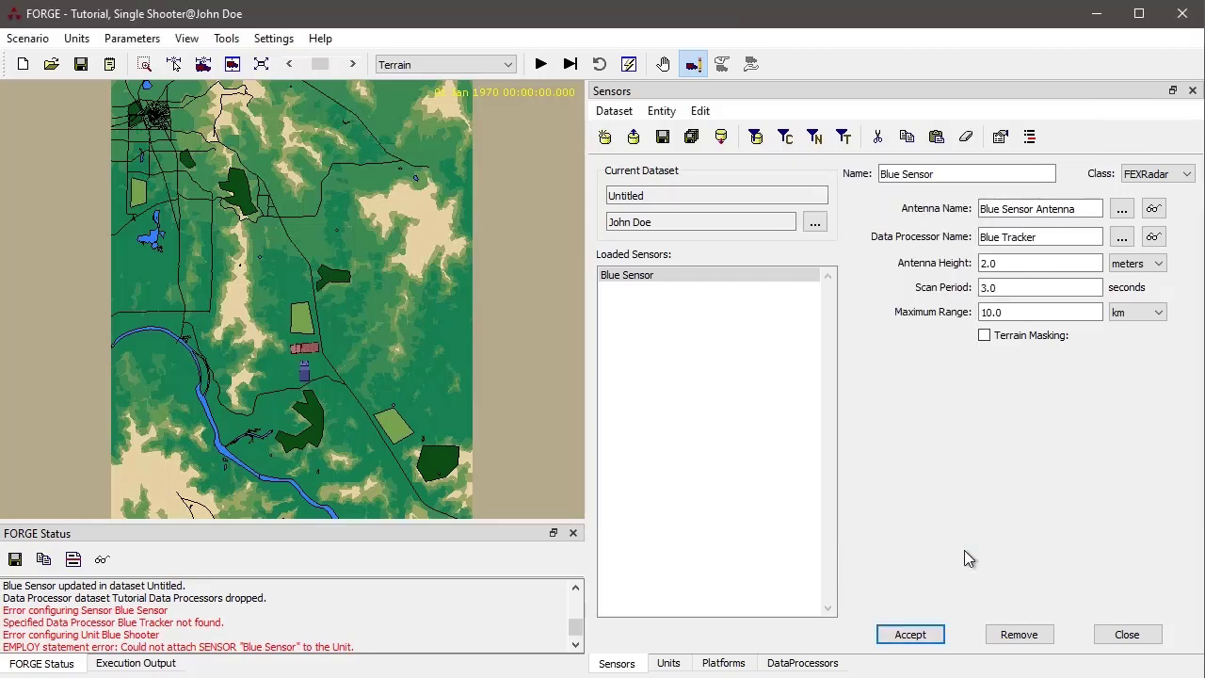
{"action": "left_click", "coordinate": [811, 663]}
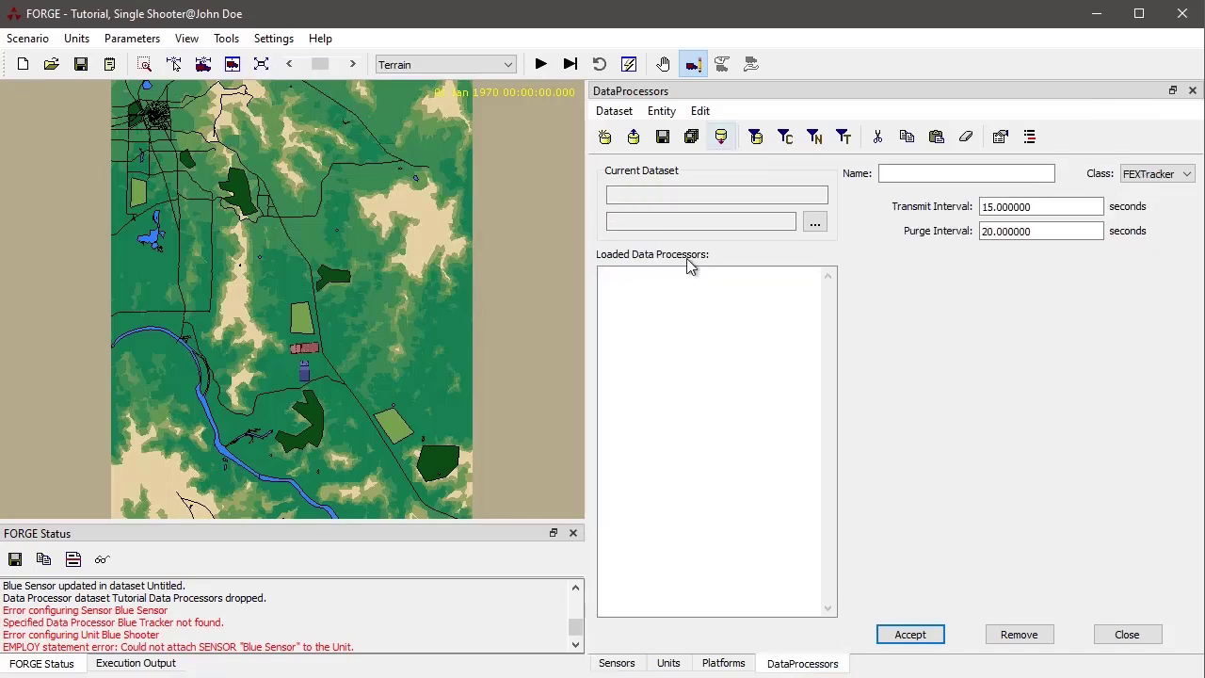
Step: Load the Tutorial Data Processors dataset owned by FLAMES 21.0 Examples and check the latest status log messages
{"action": "left_click", "coordinate": [633, 137]}
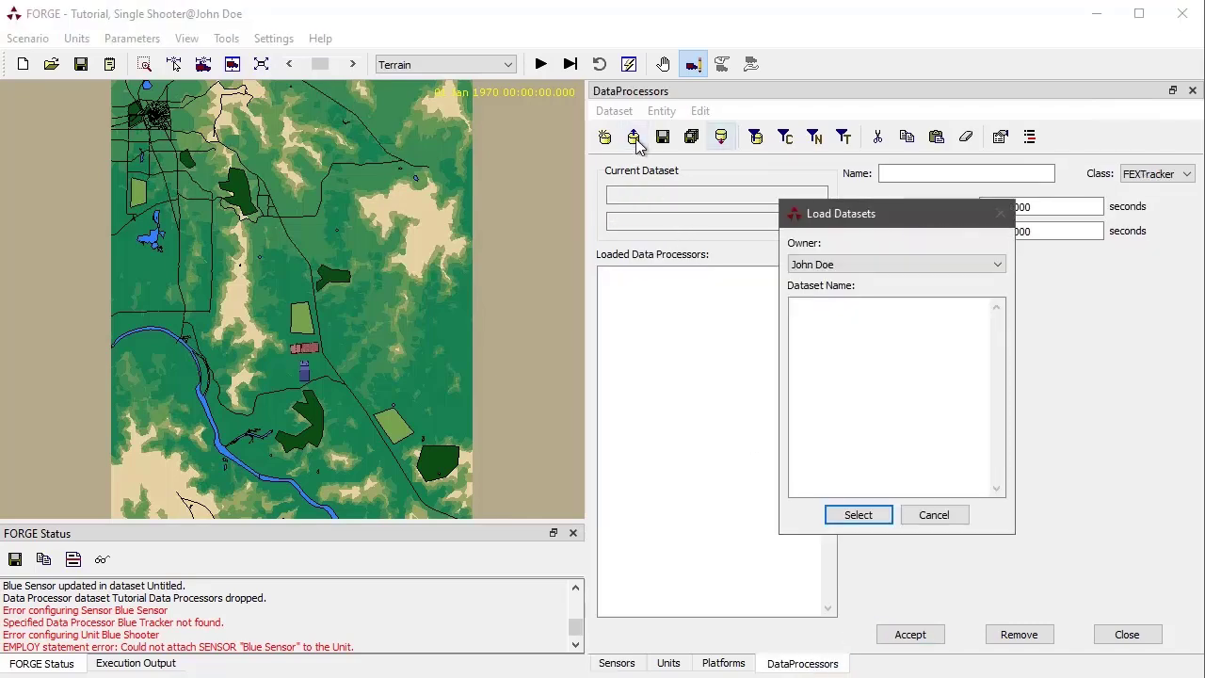
{"action": "left_click", "coordinate": [901, 266]}
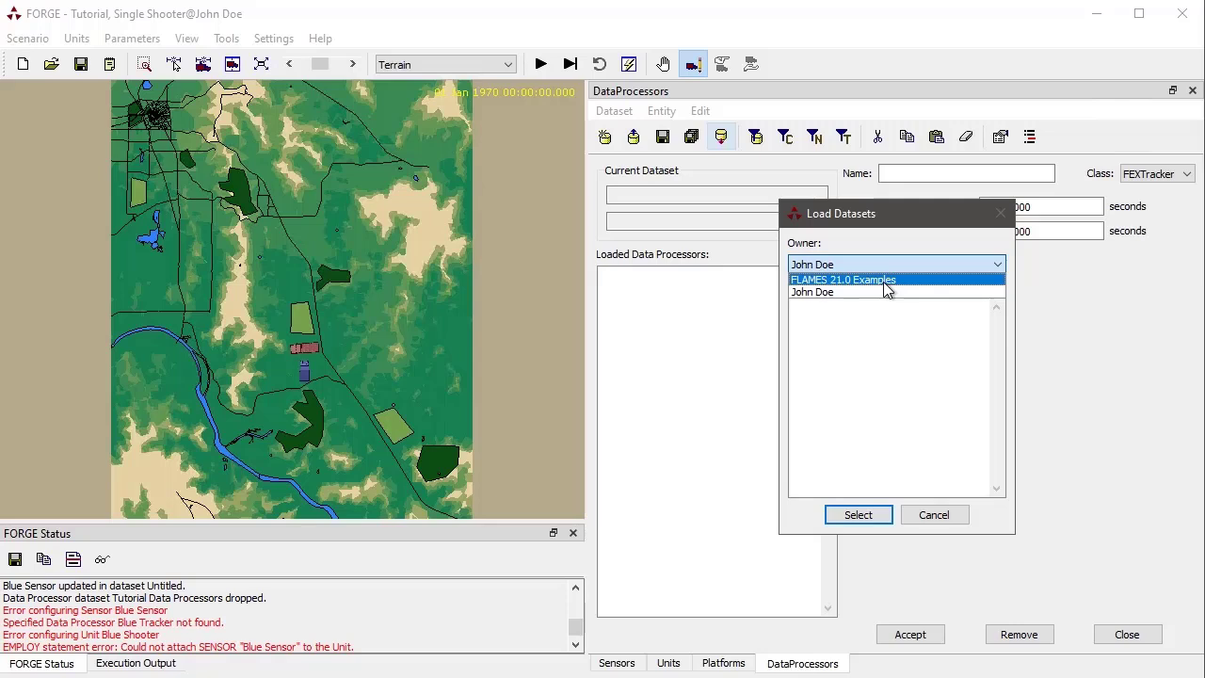
{"action": "left_click", "coordinate": [885, 282]}
{"action": "double_click", "coordinate": [866, 306]}
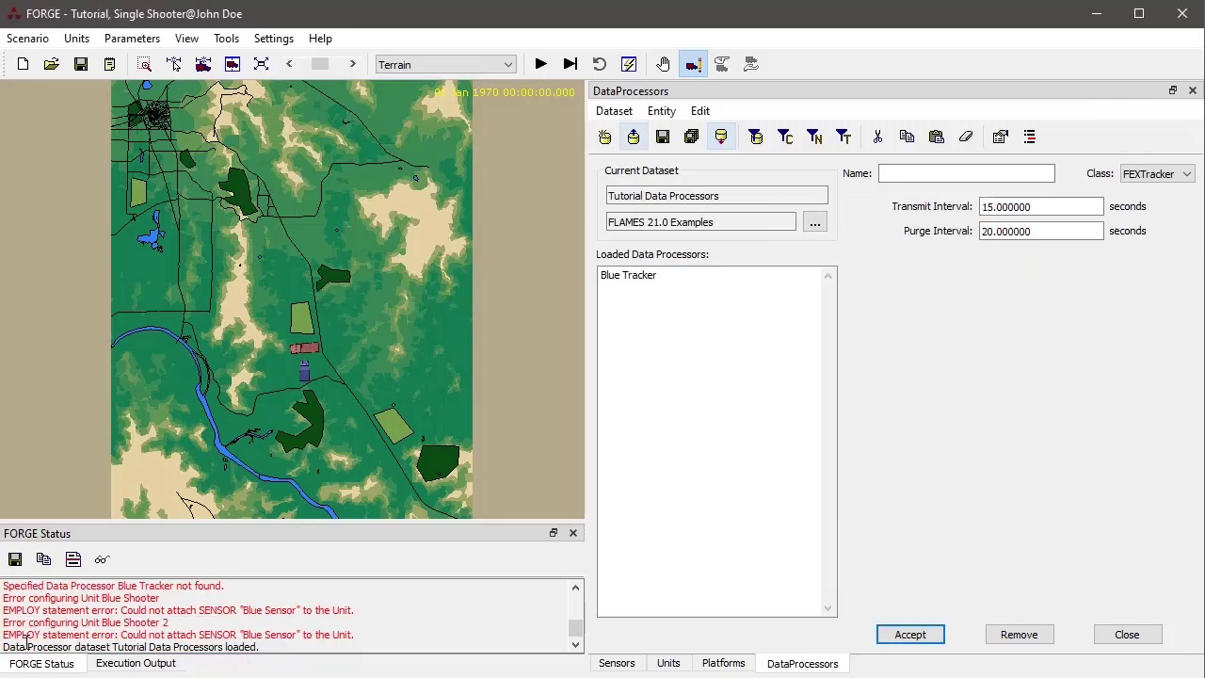
{"action": "left_click", "coordinate": [269, 647]}
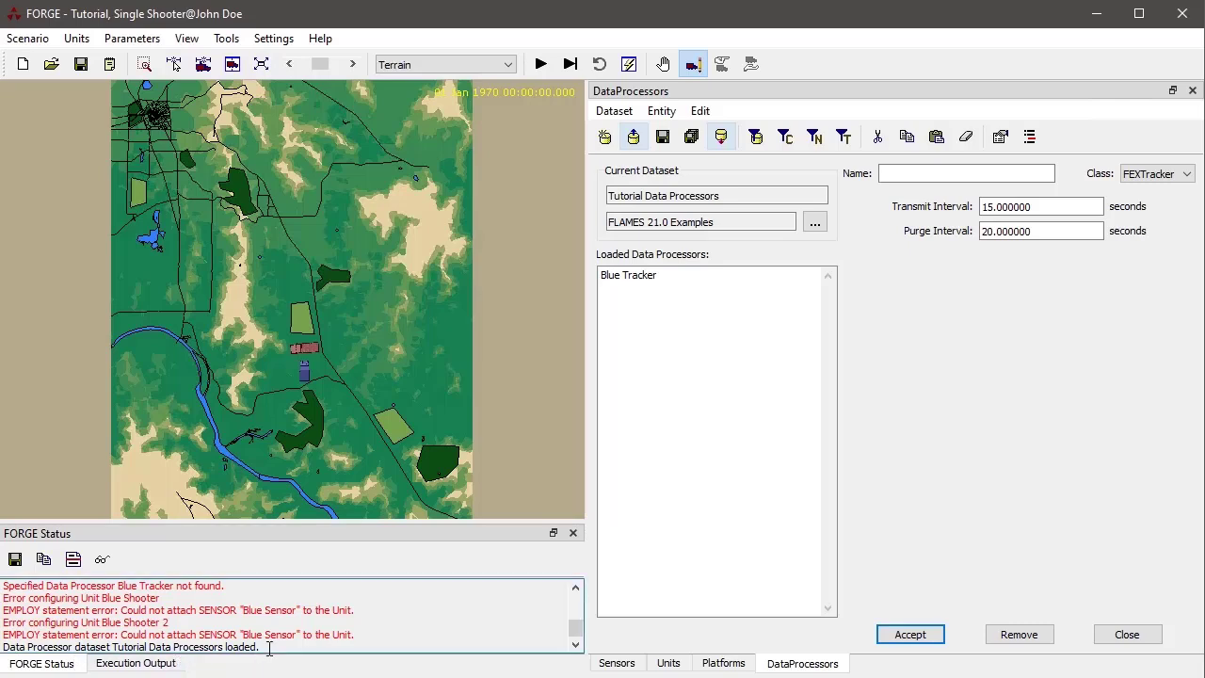
{"action": "scroll", "coordinate": [268, 648], "scroll_direction": "down", "scroll_amount": 1}
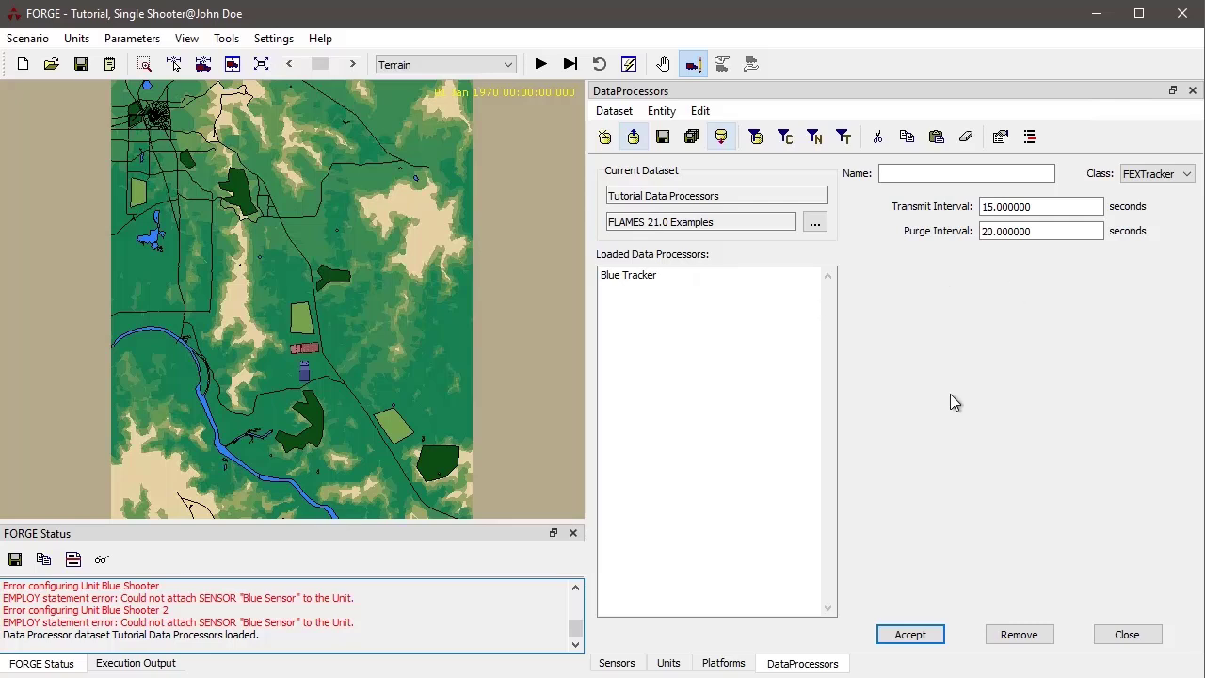
Step: Return to the unit parameters and review the component composition of Blue Shooter 2 and Blue Shooter, ending on Blue Shooter 2
{"action": "left_click", "coordinate": [668, 663]}
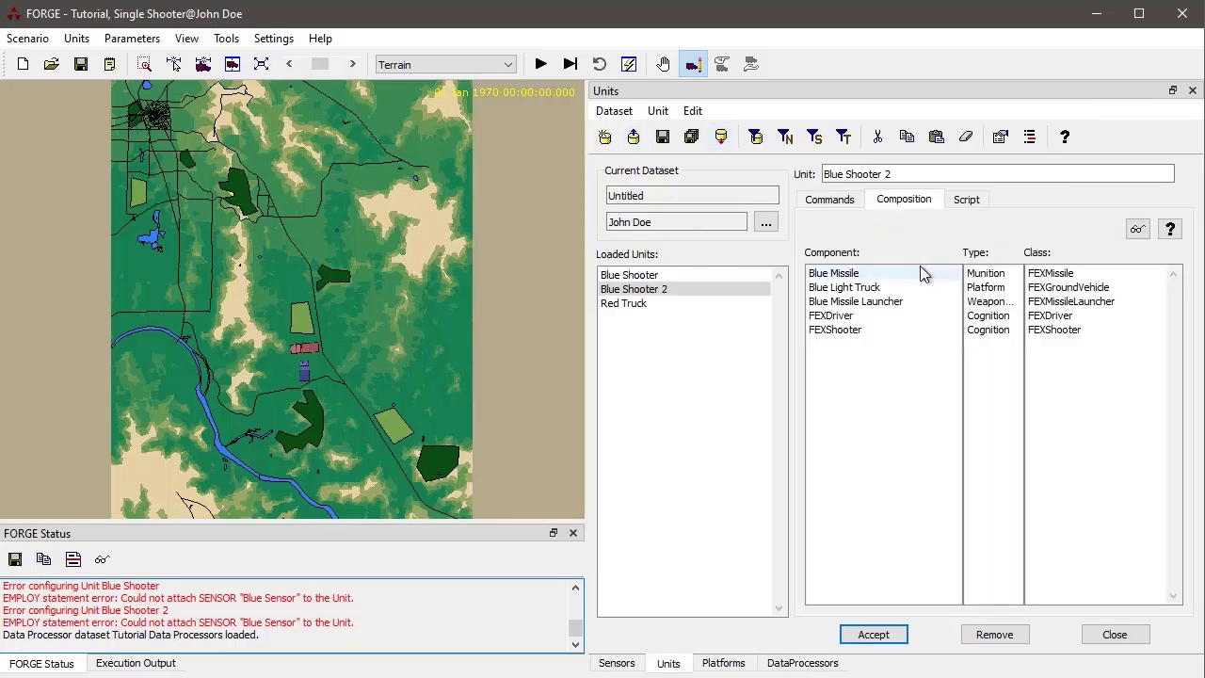
{"action": "left_click", "coordinate": [687, 289]}
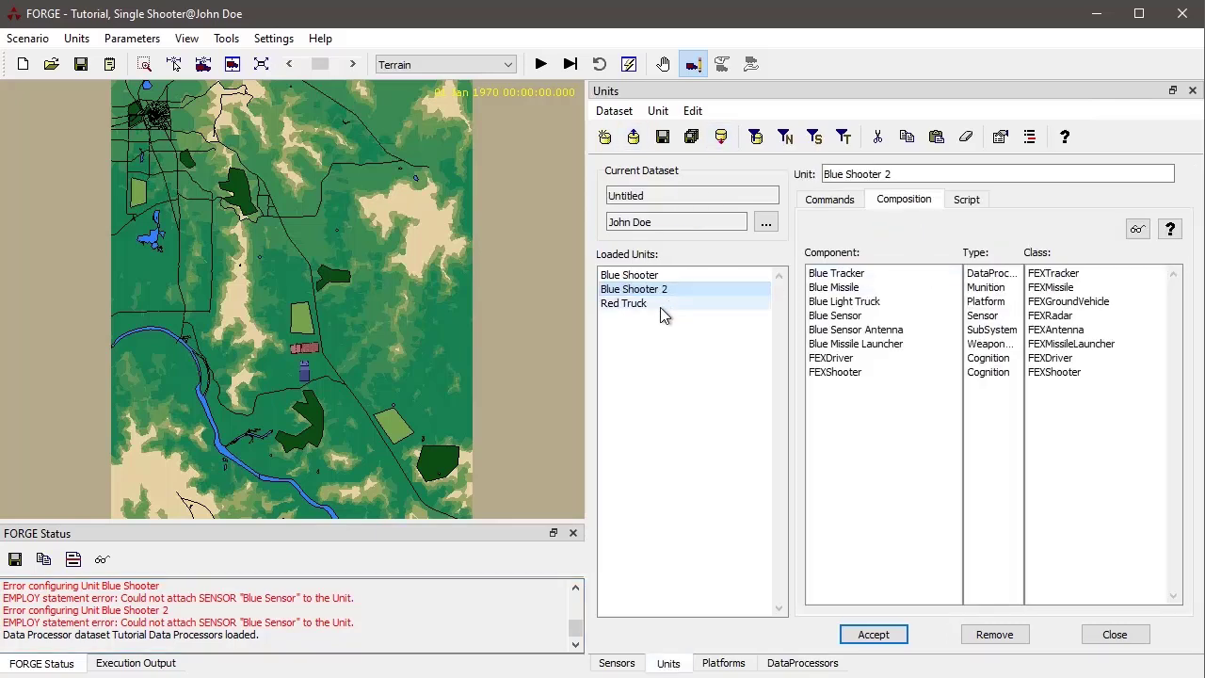
{"action": "left_click", "coordinate": [670, 275]}
{"action": "left_click", "coordinate": [671, 287]}
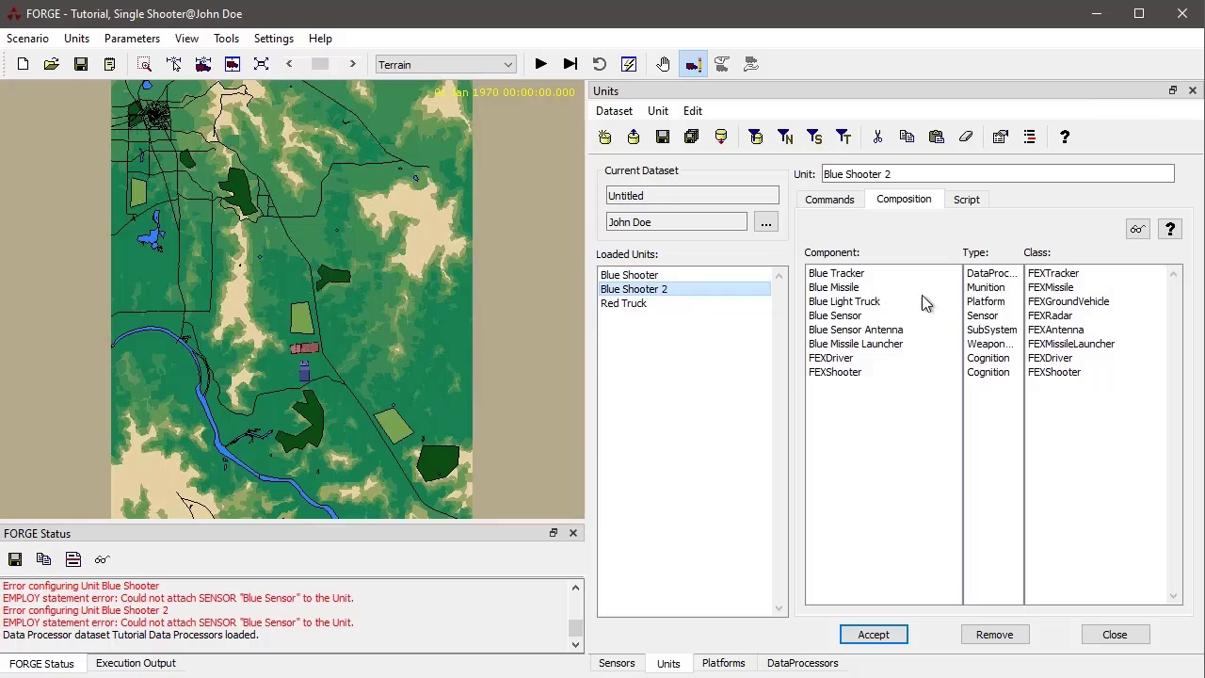